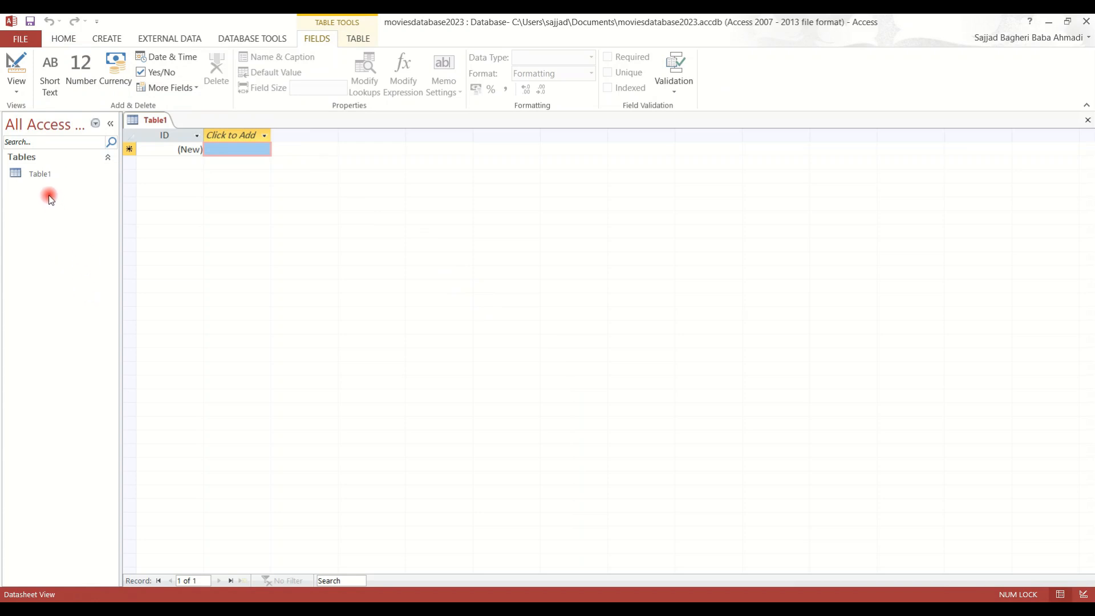
Step: Switch the new table to design view and name it DrivingLicence
{"action": "left_click", "coordinate": [23, 98]}
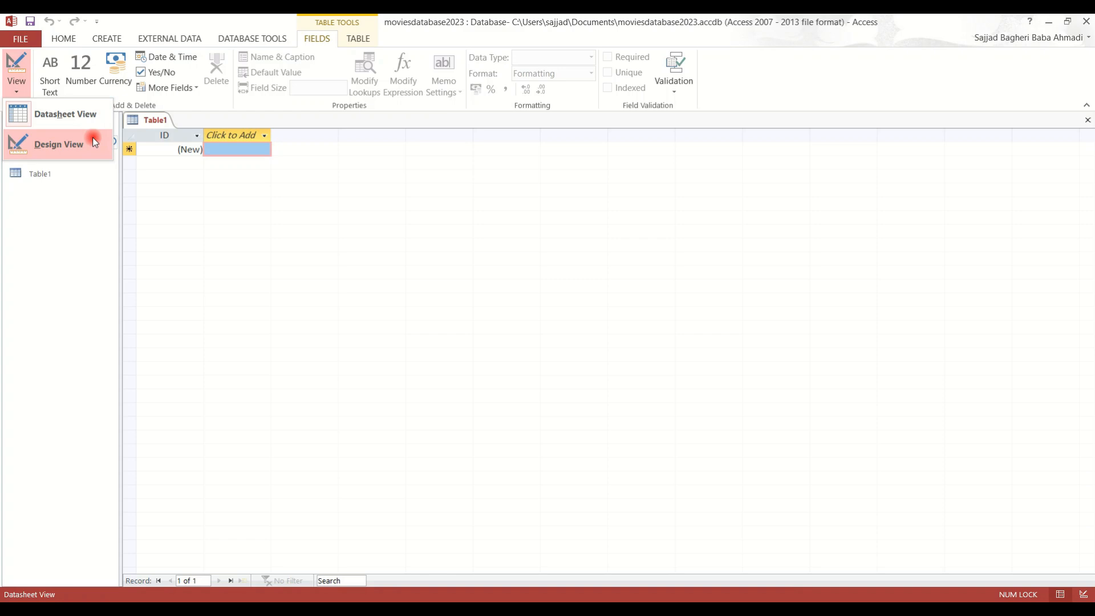
{"action": "left_click", "coordinate": [62, 147]}
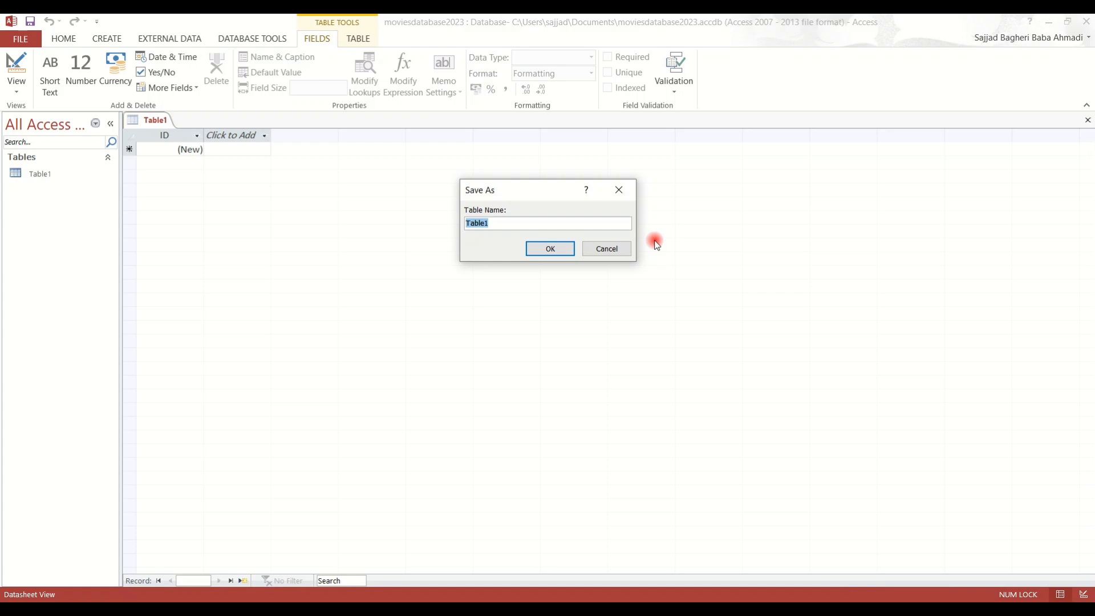
{"action": "type", "text": "Dr"}
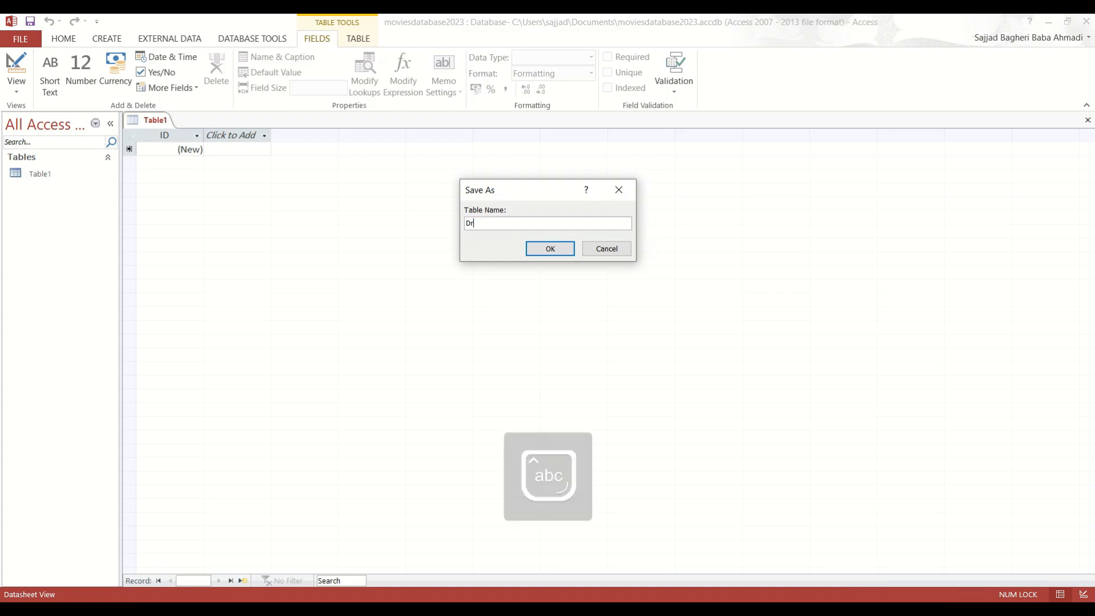
{"action": "type", "text": "ivingLicence"}
Step: Save the table as DrivingLicence and rename its ID field to LicenceID
{"action": "left_click", "coordinate": [550, 248]}
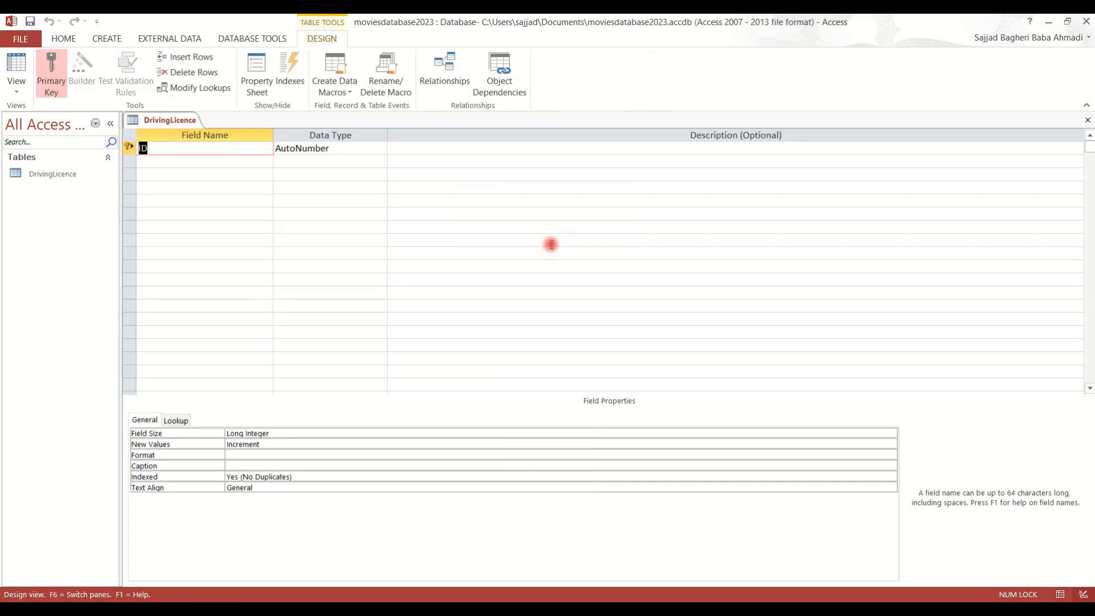
{"action": "left_click", "coordinate": [164, 146]}
{"action": "type", "text": "Li"}
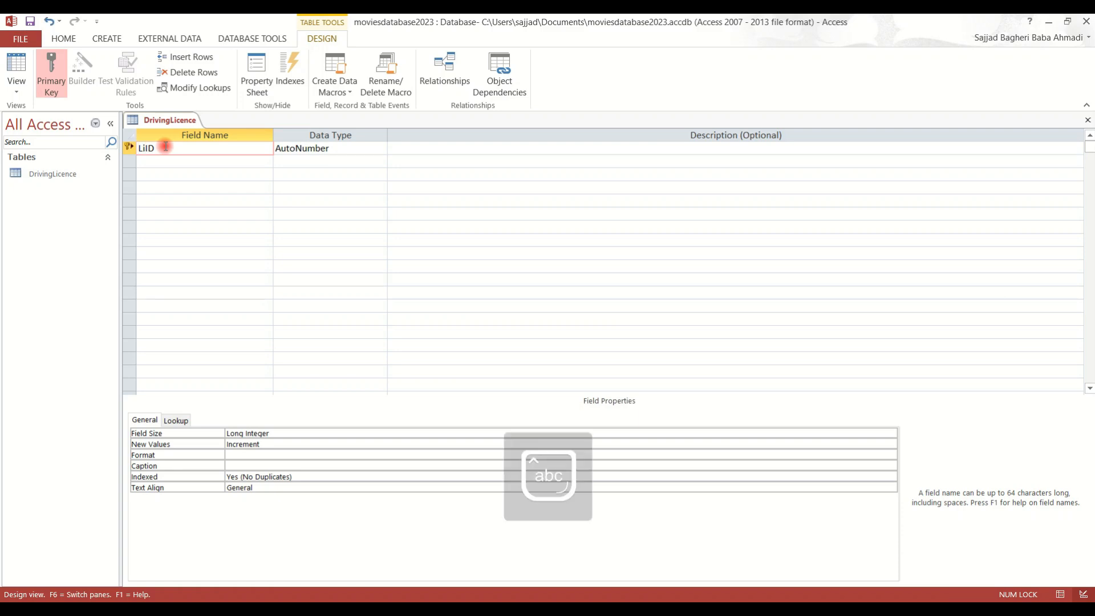
{"action": "type", "text": "cence"}
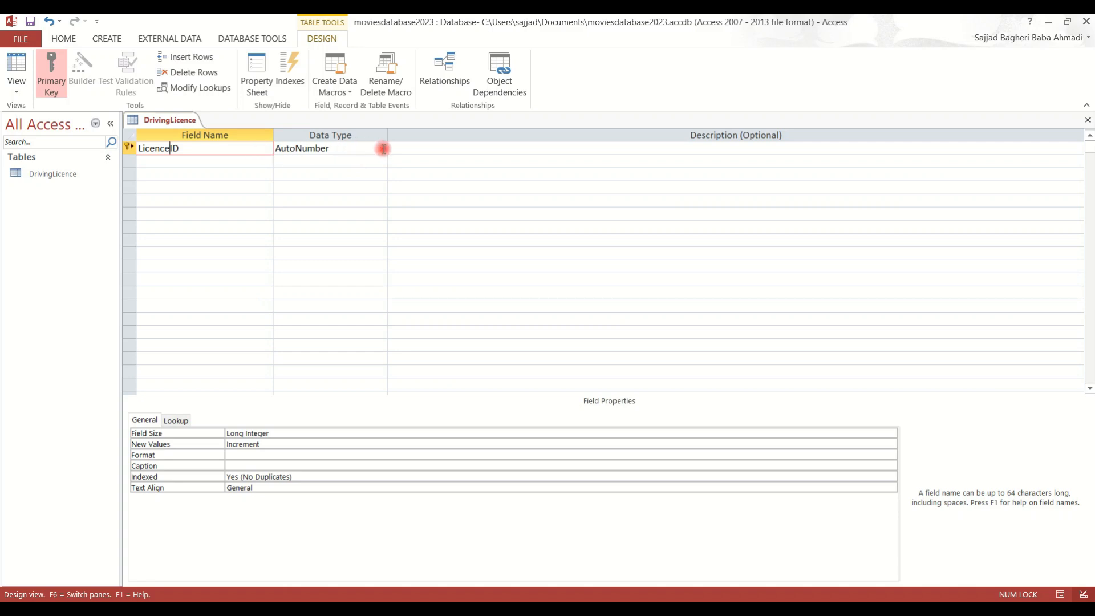
Step: Add a field named type and choose Lookup Wizard as its data type
{"action": "left_click", "coordinate": [242, 164]}
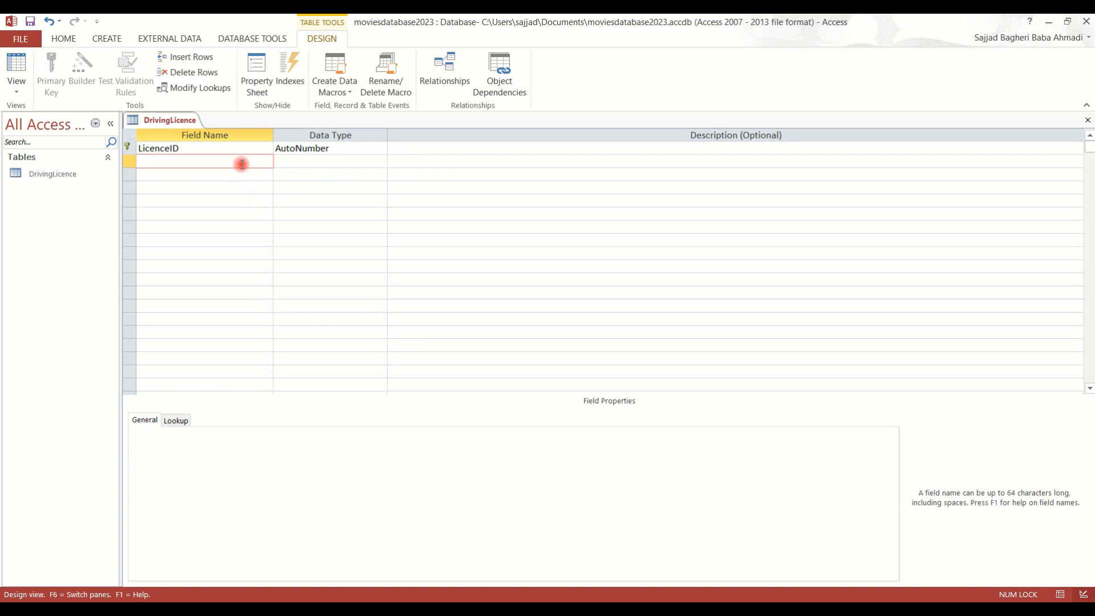
{"action": "type", "text": "T"}
{"action": "key", "text": "BackSpace"}
{"action": "type", "text": "type"}
{"action": "left_click", "coordinate": [377, 162]}
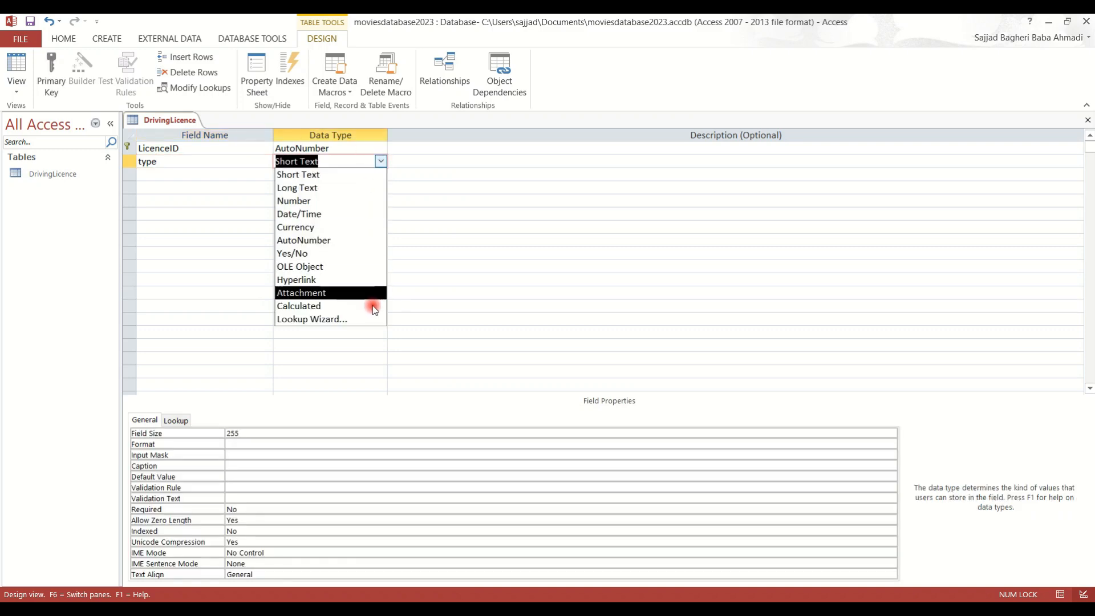
{"action": "left_click", "coordinate": [342, 318]}
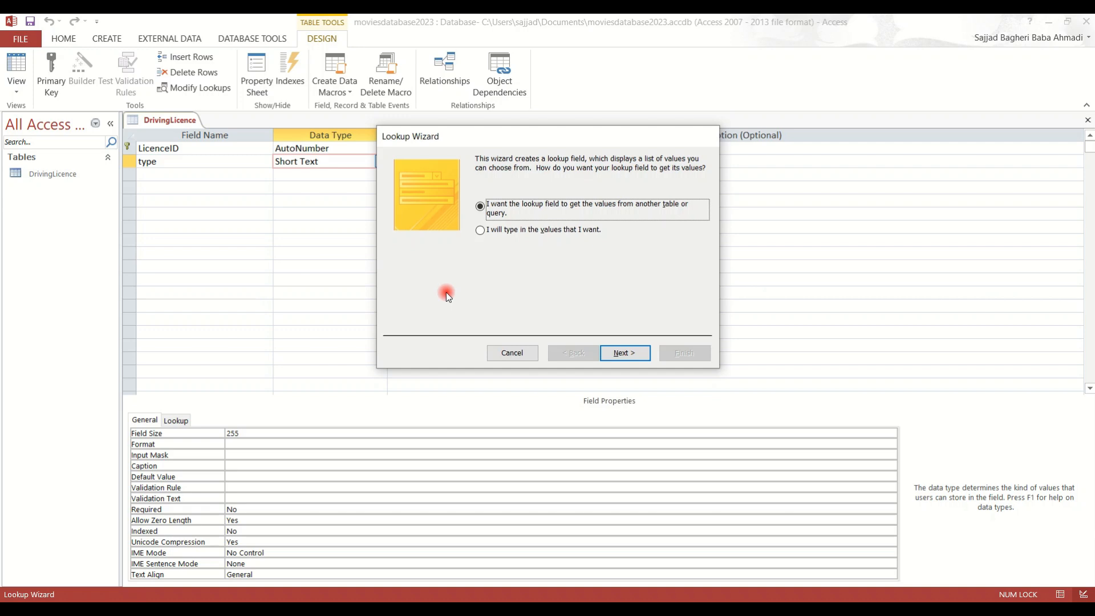
Step: Choose to type the lookup values manually and enter B1 as the first value
{"action": "left_click", "coordinate": [539, 231]}
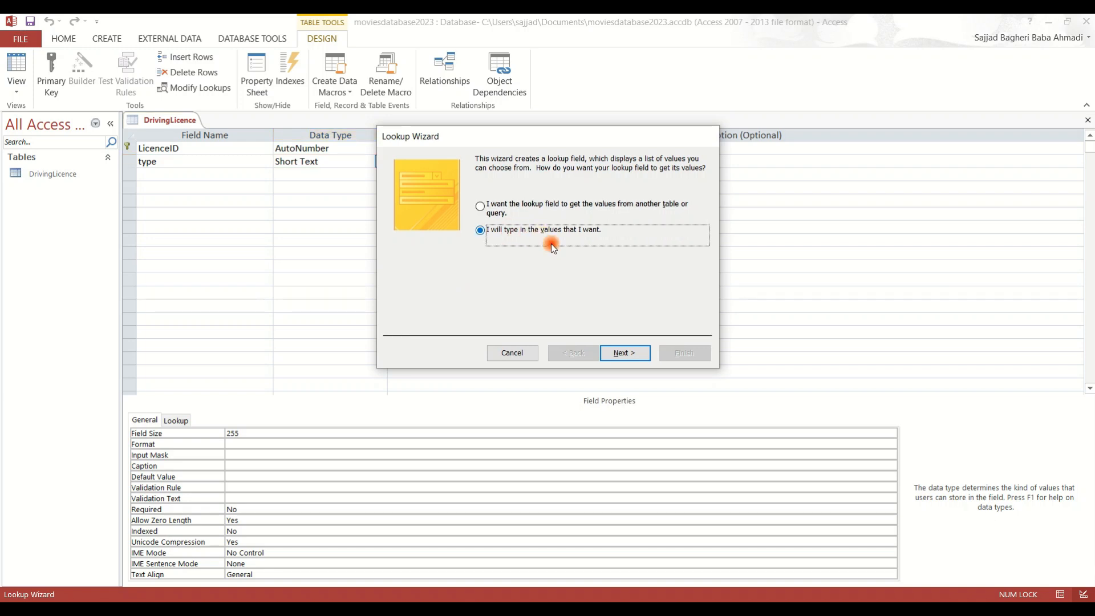
{"action": "left_click", "coordinate": [631, 353]}
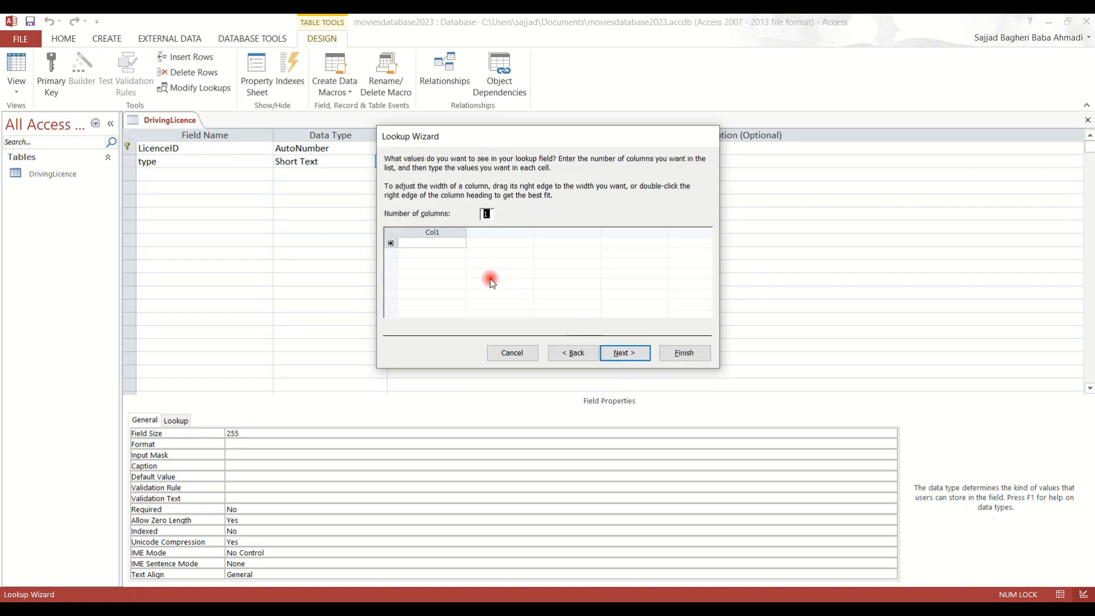
{"action": "left_click", "coordinate": [437, 244]}
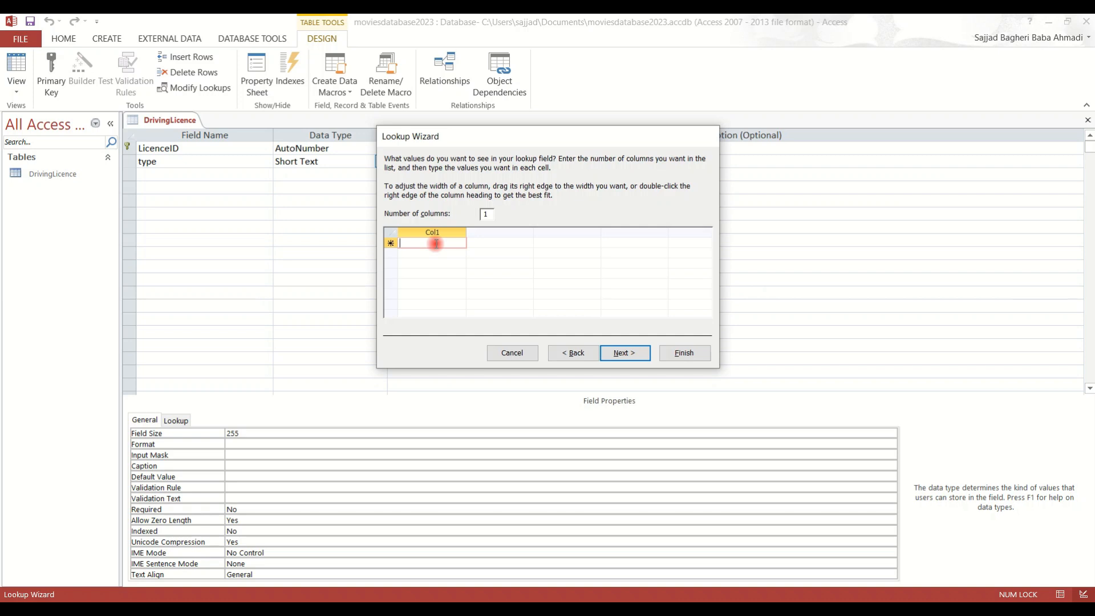
{"action": "key", "text": "Caps_Lock"}
{"action": "type", "text": "B1"}
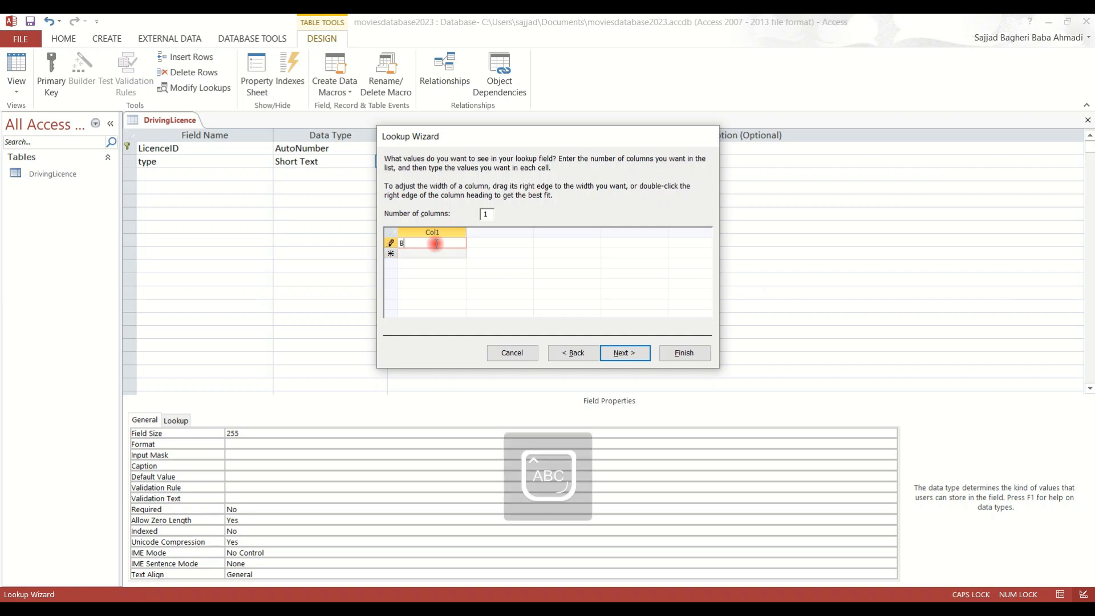
Step: Add B and C as further lookup values and finish the wizard
{"action": "left_click", "coordinate": [426, 252]}
{"action": "key", "text": "Caps_Lock"}
{"action": "type", "text": "b"}
{"action": "key", "text": "Caps_Lock"}
{"action": "key", "text": "BackSpace"}
{"action": "type", "text": "B"}
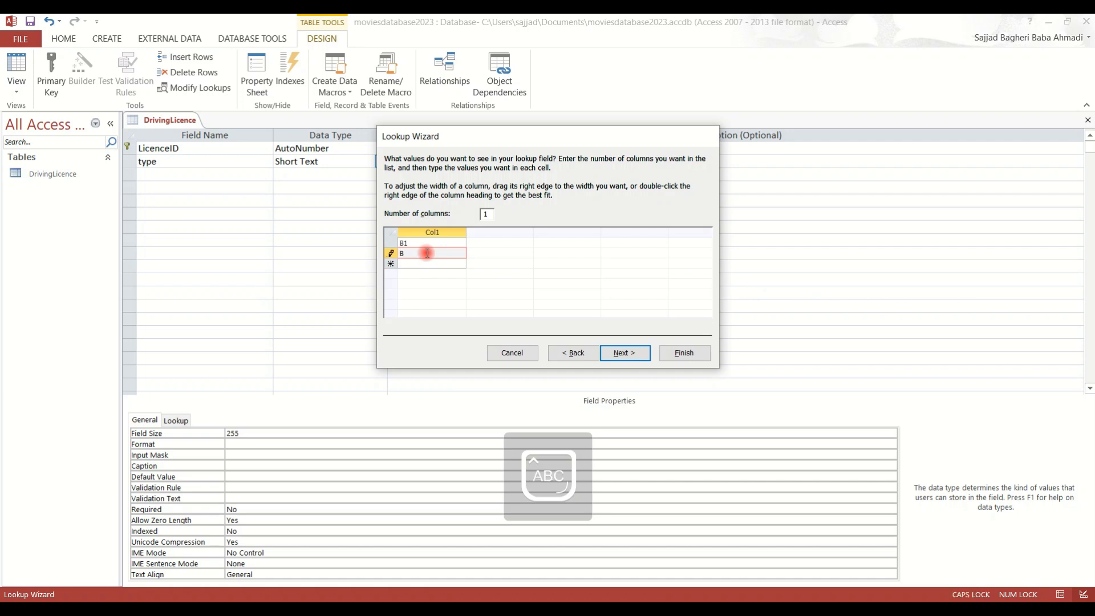
{"action": "left_click", "coordinate": [424, 262]}
{"action": "type", "text": "C"}
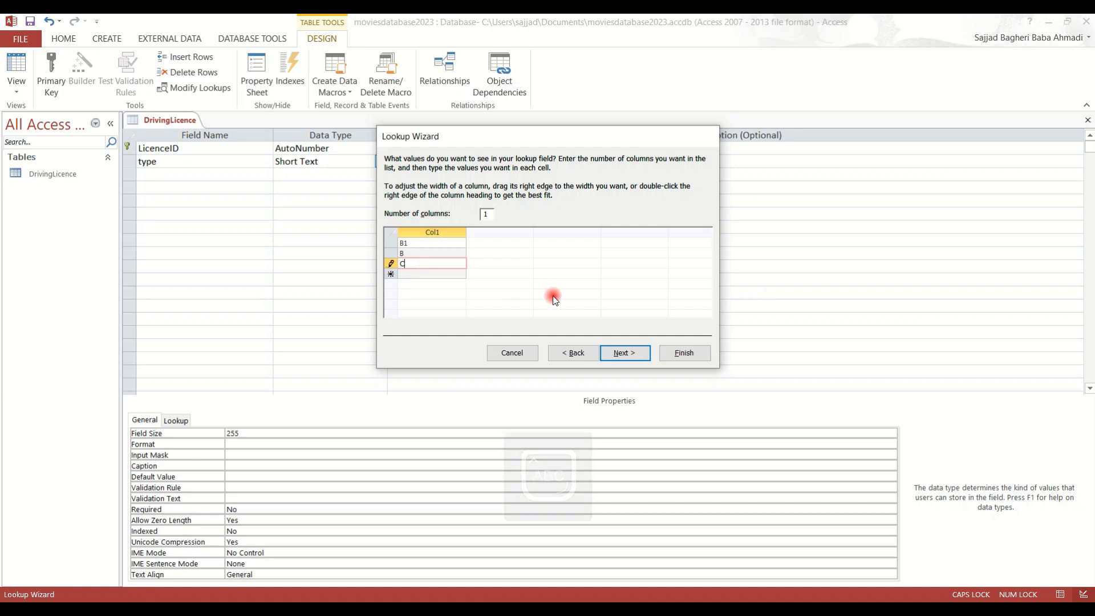
{"action": "left_click", "coordinate": [618, 353]}
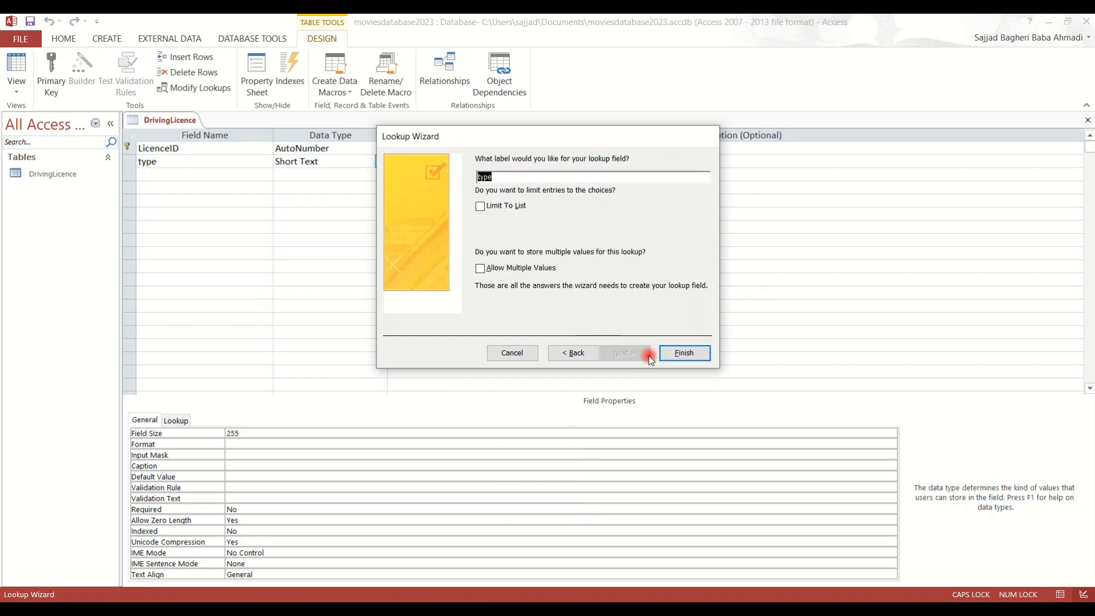
{"action": "left_click", "coordinate": [681, 352]}
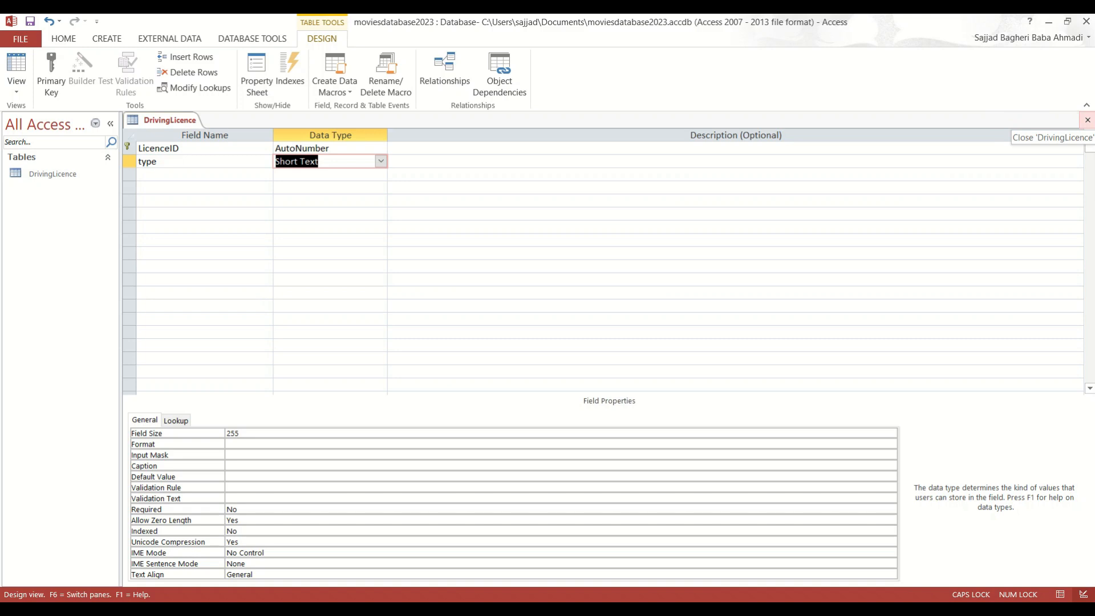
Step: Save and close DrivingLicence, then create a new blank table
{"action": "left_click", "coordinate": [1087, 119]}
{"action": "left_click", "coordinate": [515, 355]}
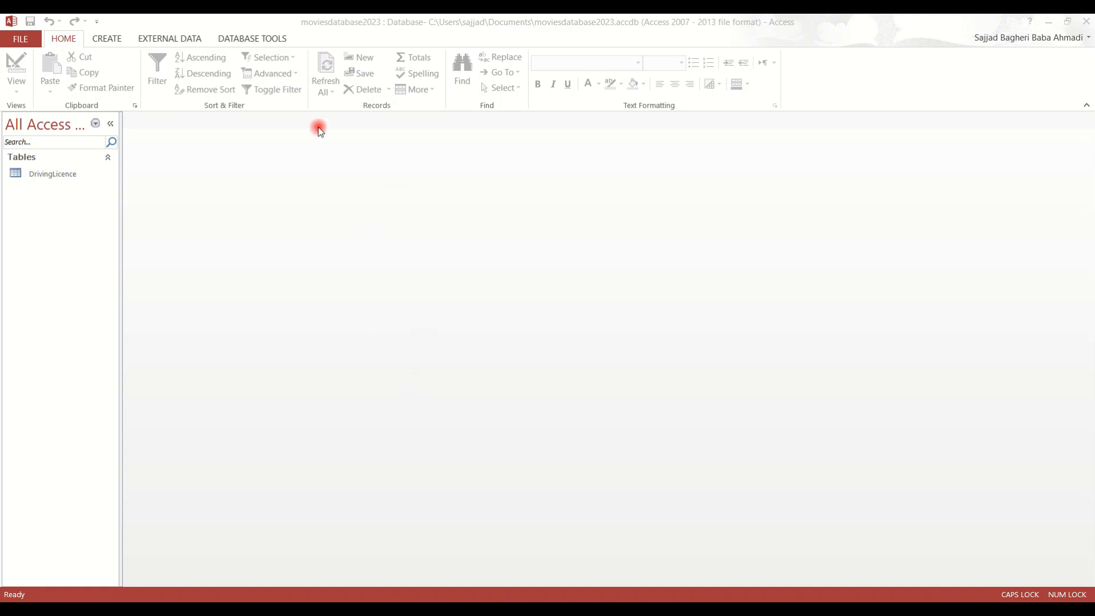
{"action": "left_click", "coordinate": [106, 39]}
{"action": "left_click", "coordinate": [70, 68]}
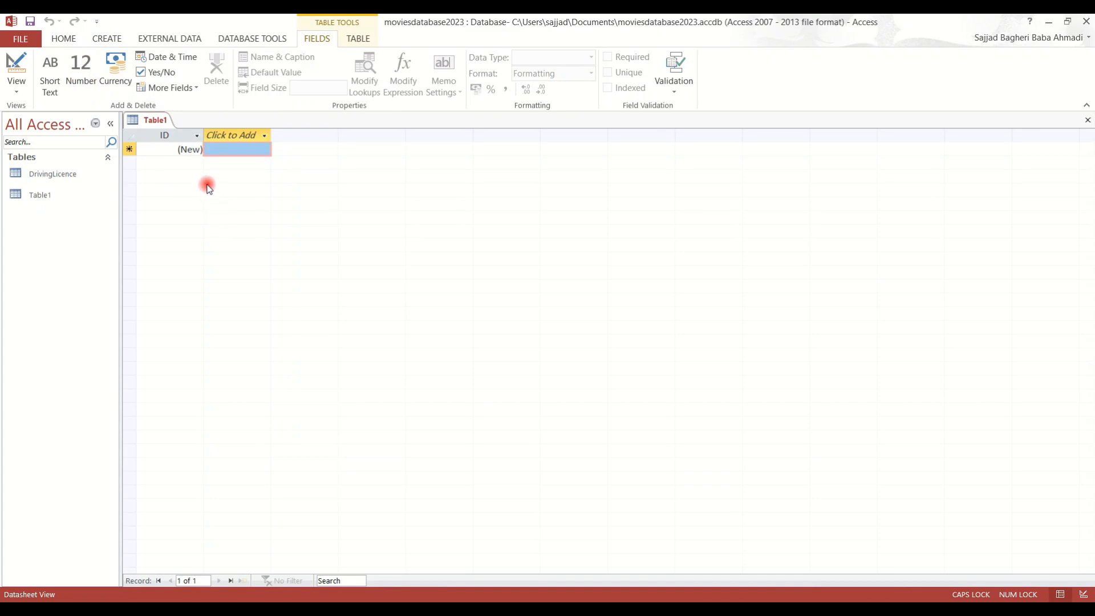
Step: Switch the new table to design view and save it as Membership
{"action": "left_click", "coordinate": [24, 93]}
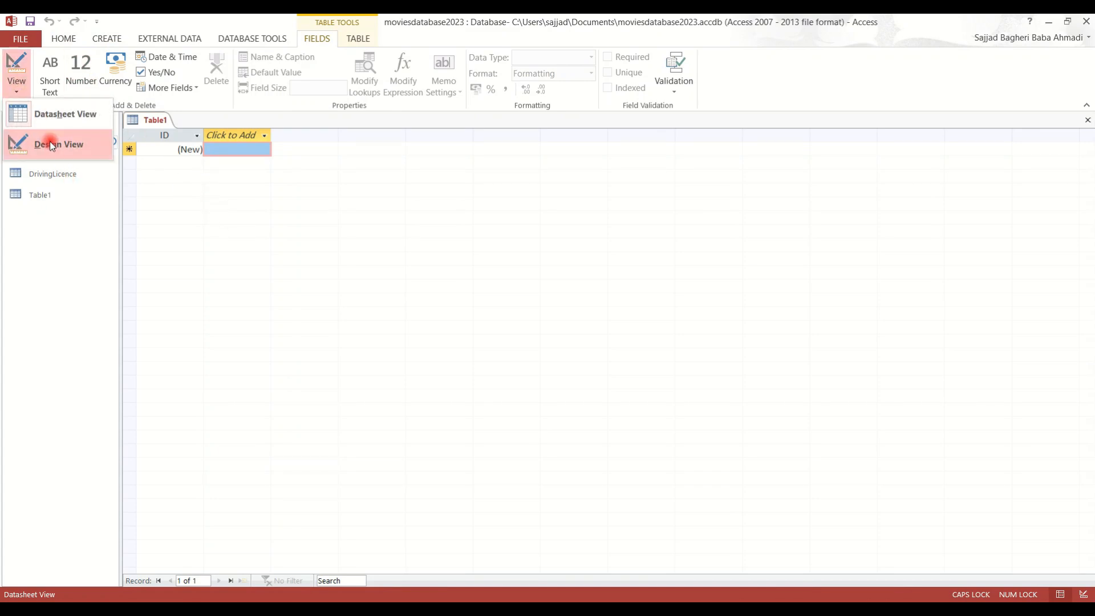
{"action": "left_click", "coordinate": [34, 142]}
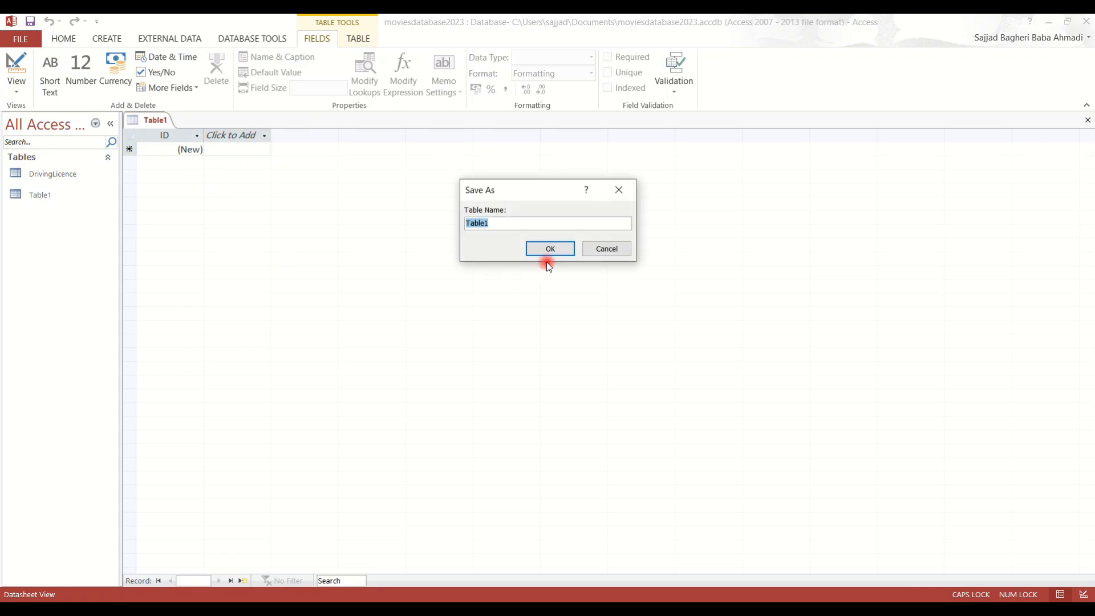
{"action": "type", "text": "m"}
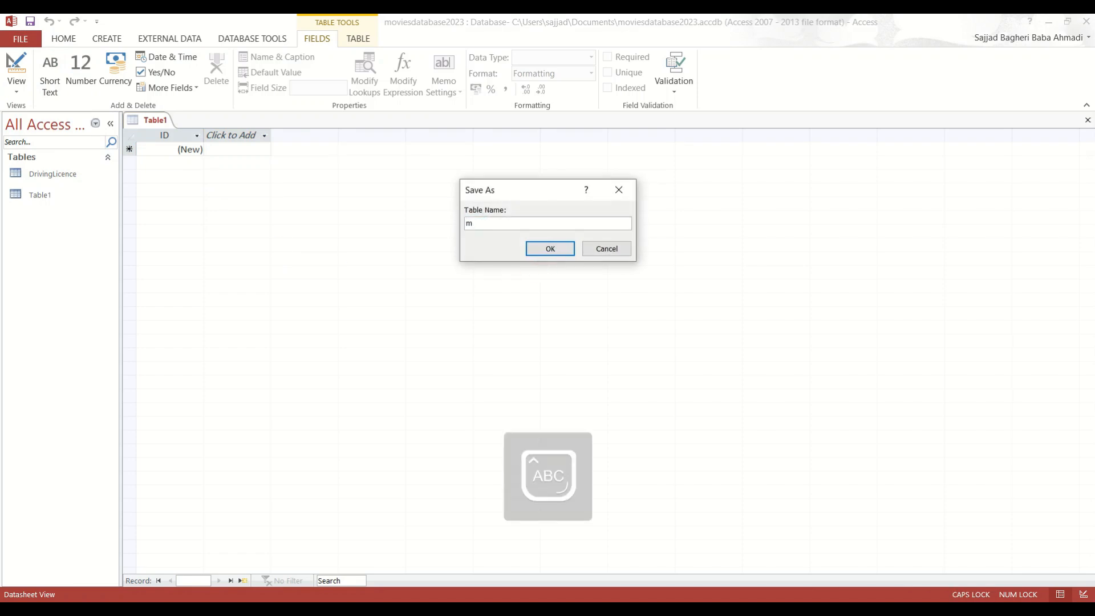
{"action": "key", "text": "BackSpace"}
{"action": "type", "text": "M"}
{"action": "key", "text": "Caps_Lock"}
{"action": "type", "text": "embership"}
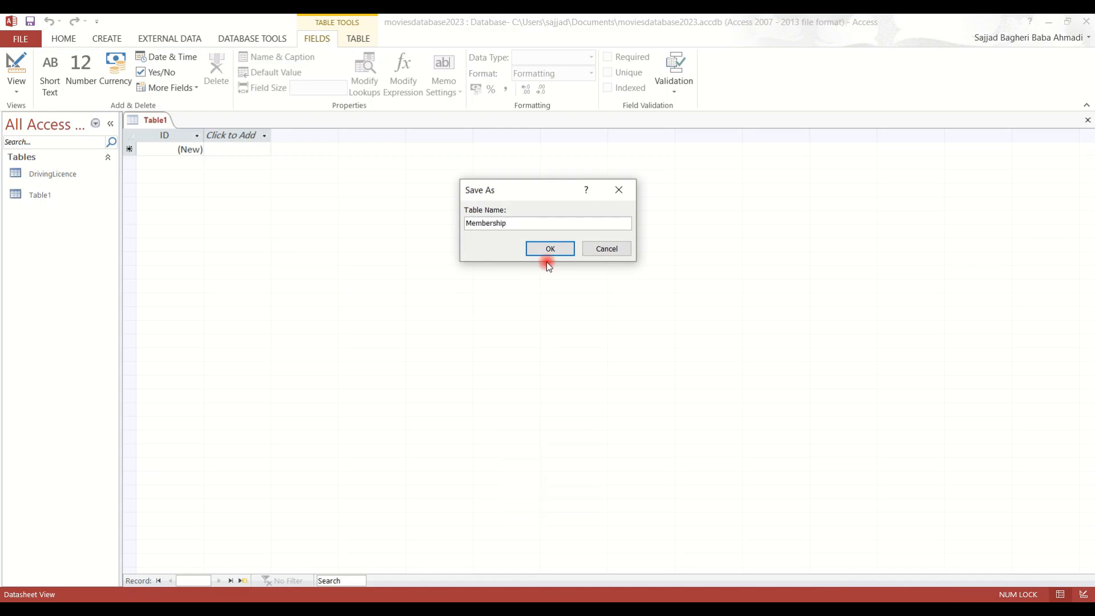
{"action": "left_click", "coordinate": [547, 244]}
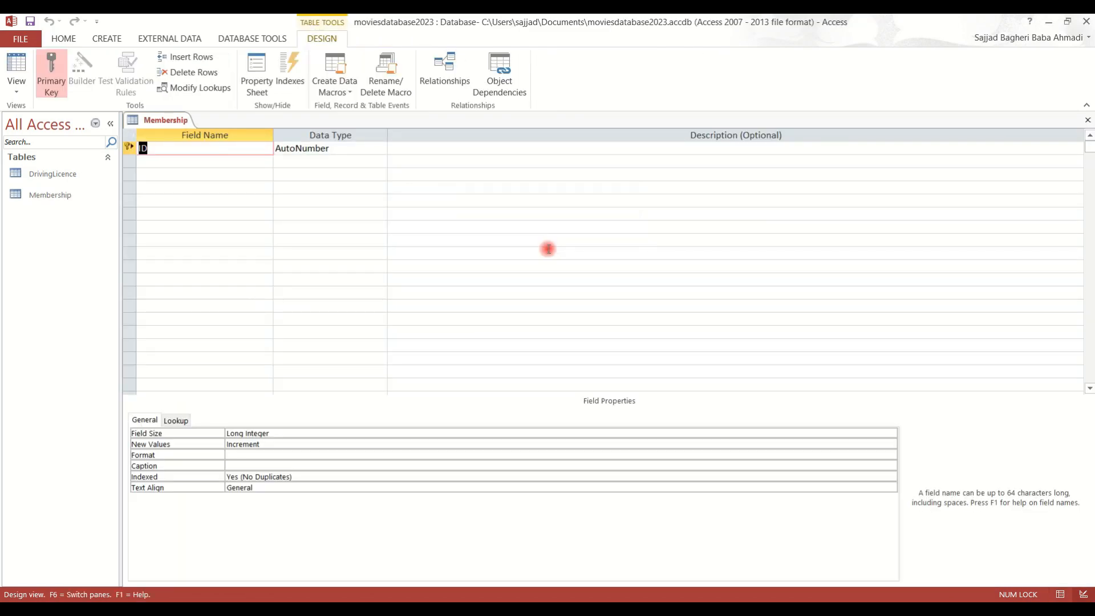
Step: Rename the ID field to MemberID and add a Short Text First name field
{"action": "left_click", "coordinate": [188, 148]}
{"action": "left_click", "coordinate": [188, 148]}
{"action": "key", "text": "Caps_Lock"}
{"action": "type", "text": "M"}
{"action": "key", "text": "Caps_Lock"}
{"action": "type", "text": "erm"}
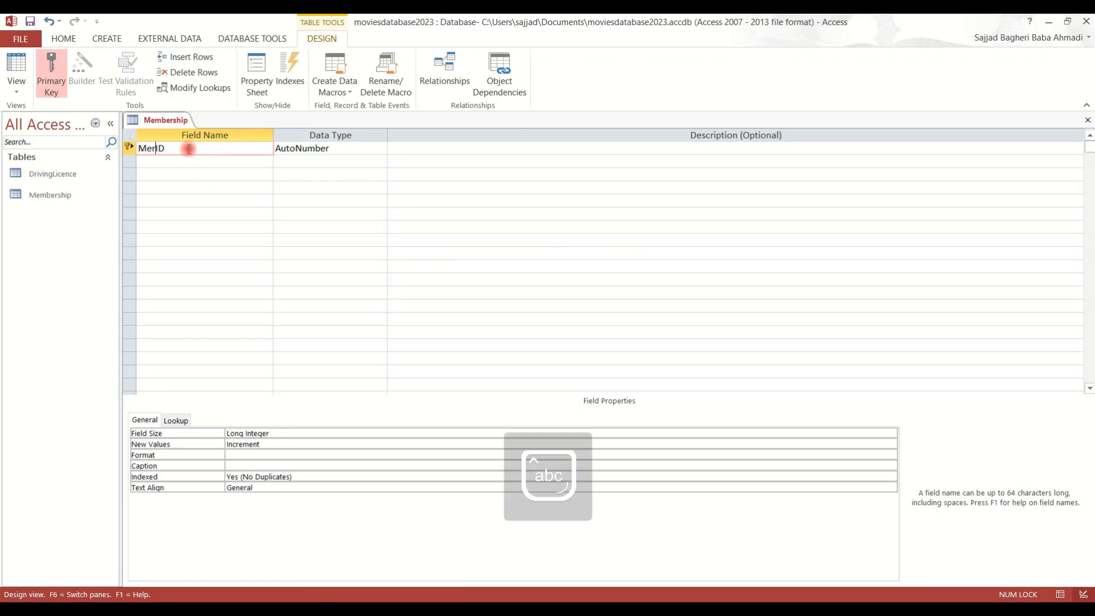
{"action": "type", "text": "ber"}
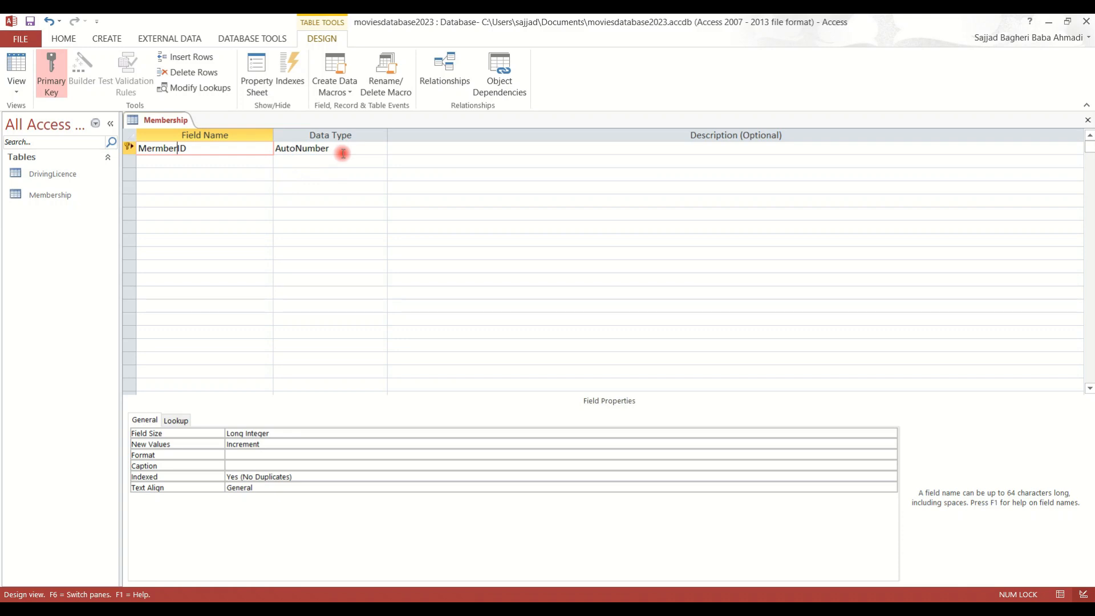
{"action": "left_click", "coordinate": [257, 161]}
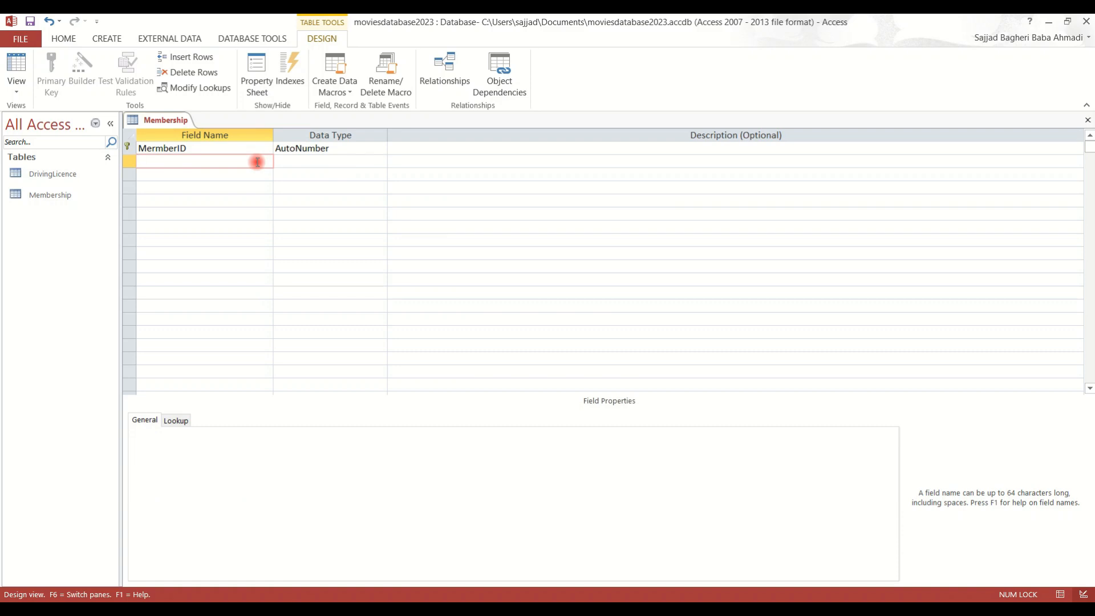
{"action": "type", "text": "First name"}
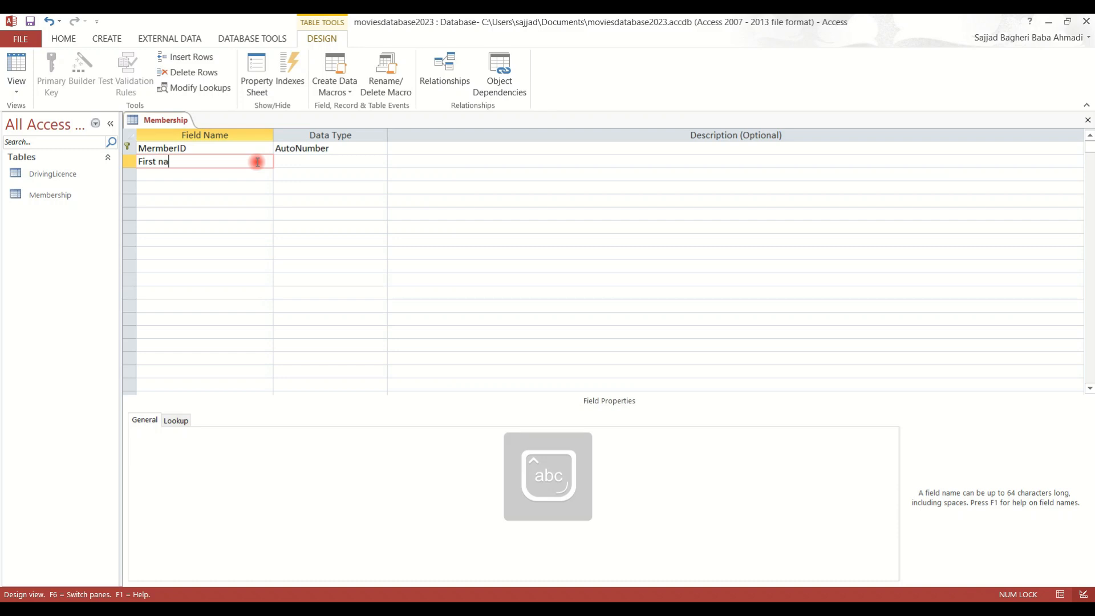
{"action": "left_click", "coordinate": [354, 160]}
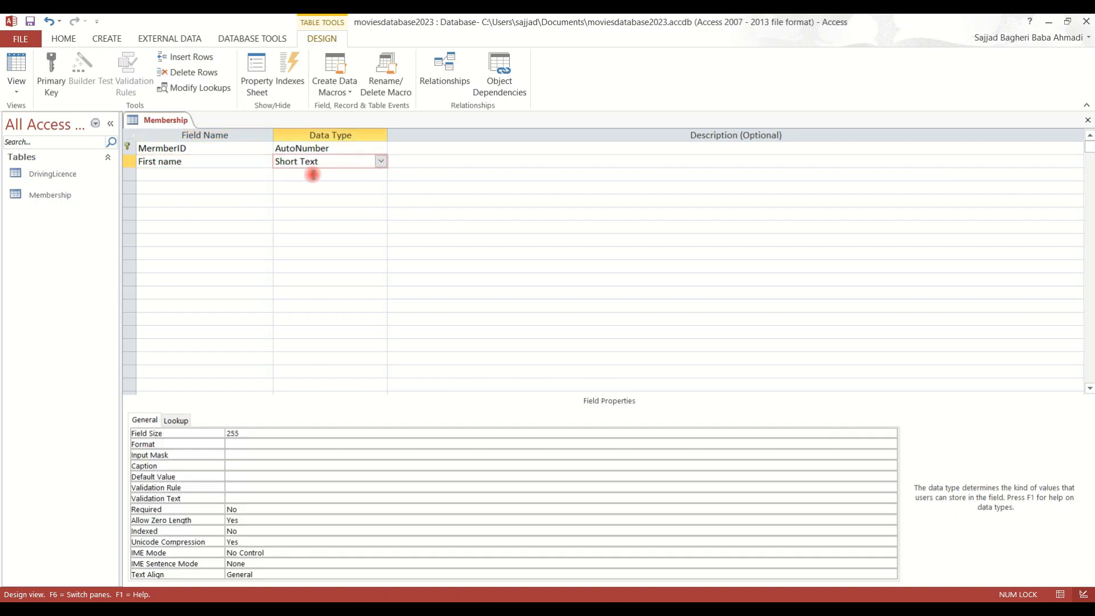
Step: Add Short Text fields named Last name and address
{"action": "left_click", "coordinate": [239, 174]}
{"action": "type", "text": "L"}
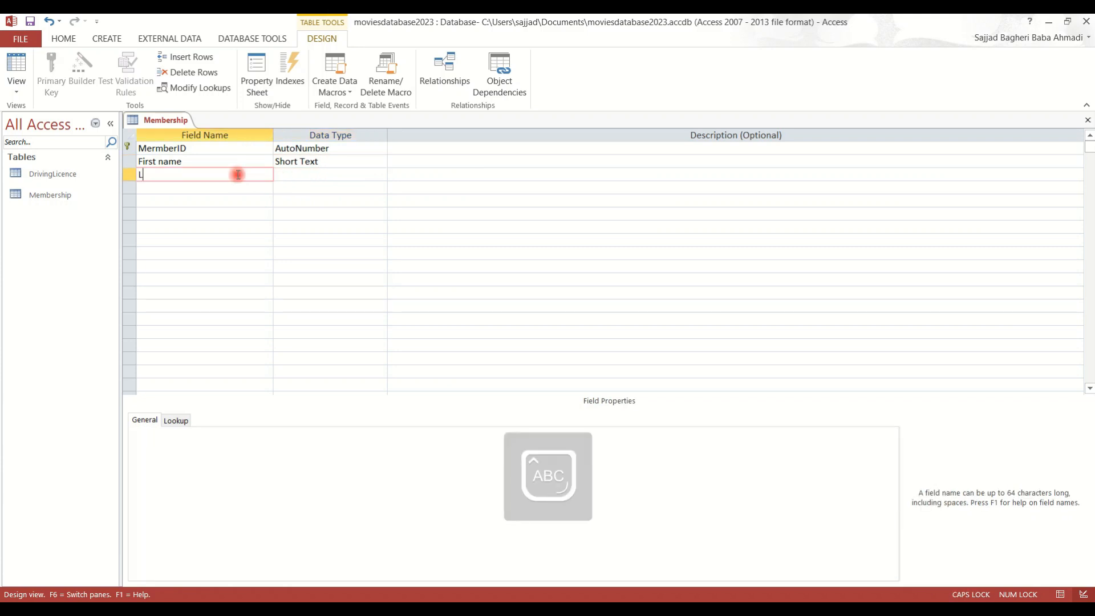
{"action": "type", "text": "ast name"}
{"action": "left_click", "coordinate": [302, 172]}
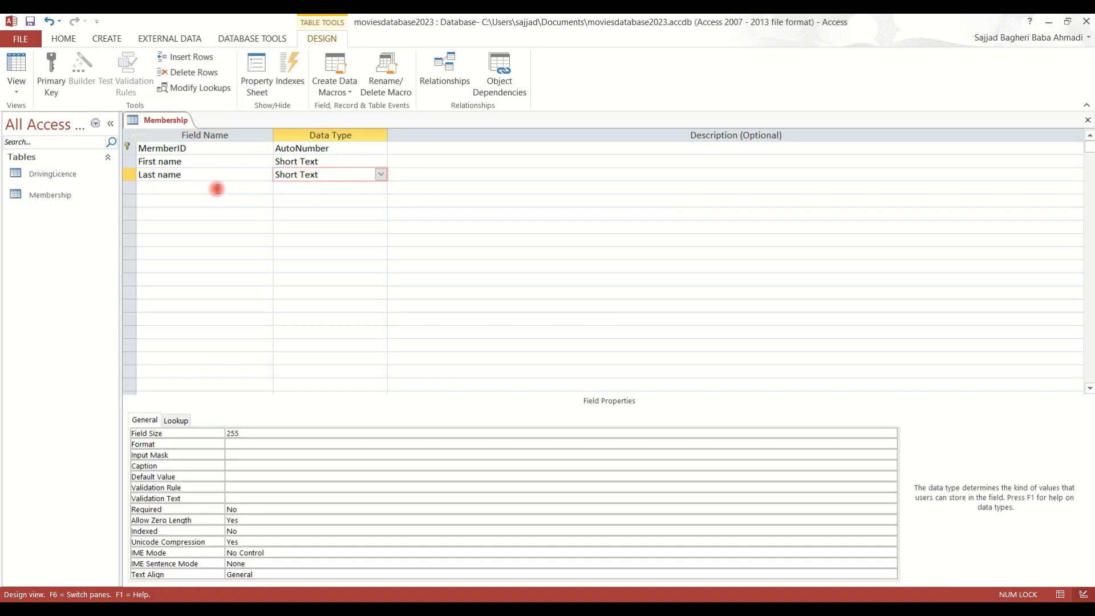
{"action": "left_click", "coordinate": [217, 189]}
{"action": "type", "text": "address"}
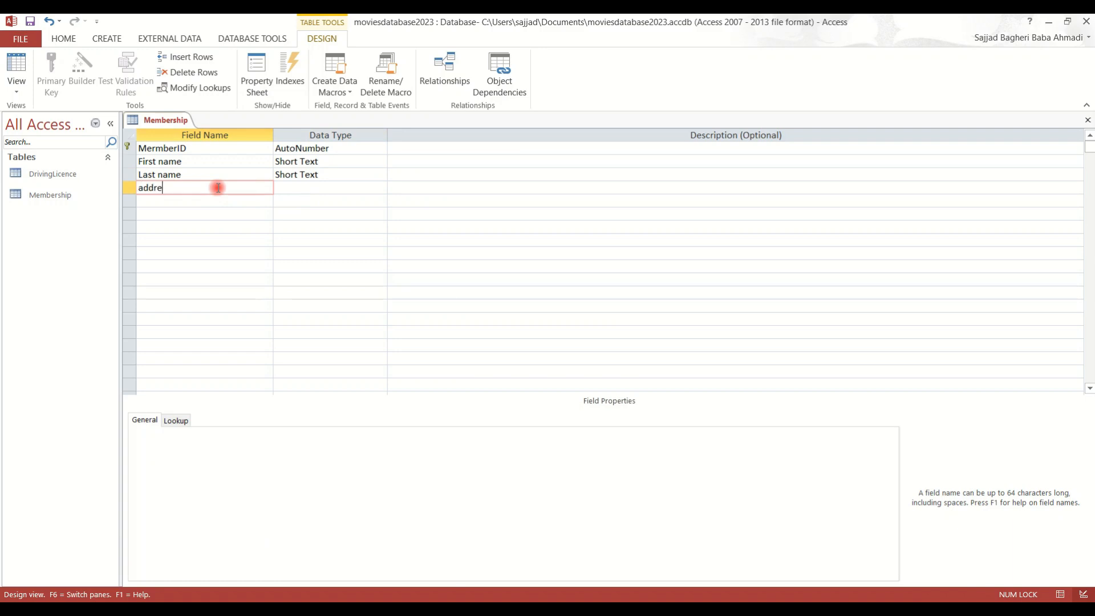
{"action": "left_click", "coordinate": [344, 186]}
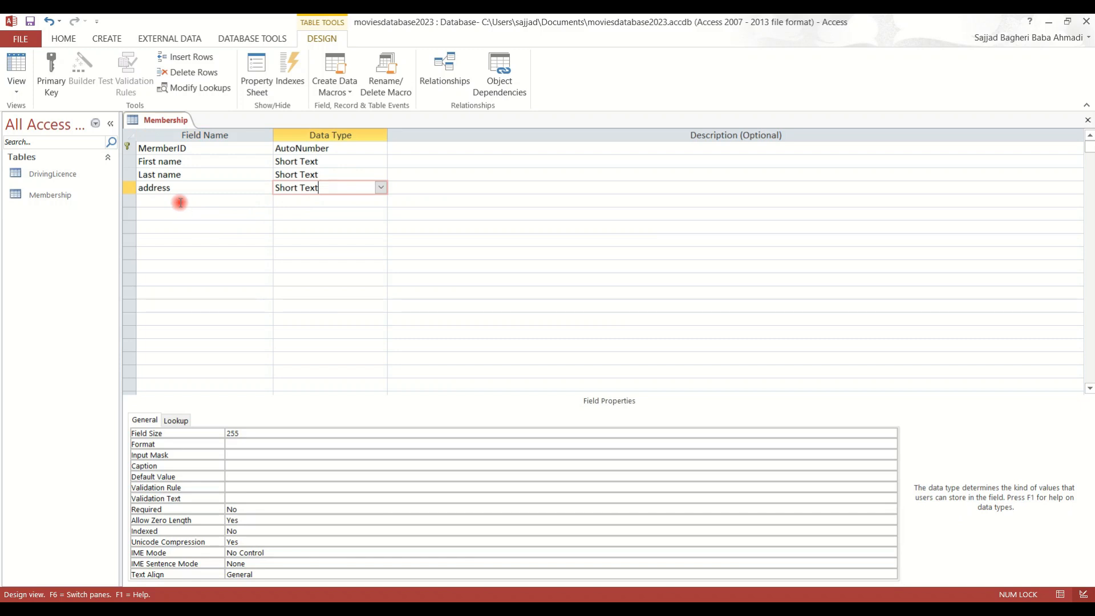
Step: Add a field named Phone number below address
{"action": "left_click", "coordinate": [181, 203]}
{"action": "type", "text": "Pohne"}
{"action": "key", "text": "BackSpace"}
{"action": "key", "text": "BackSpace"}
{"action": "key", "text": "BackSpace"}
{"action": "key", "text": "BackSpace"}
{"action": "type", "text": "ne number"}
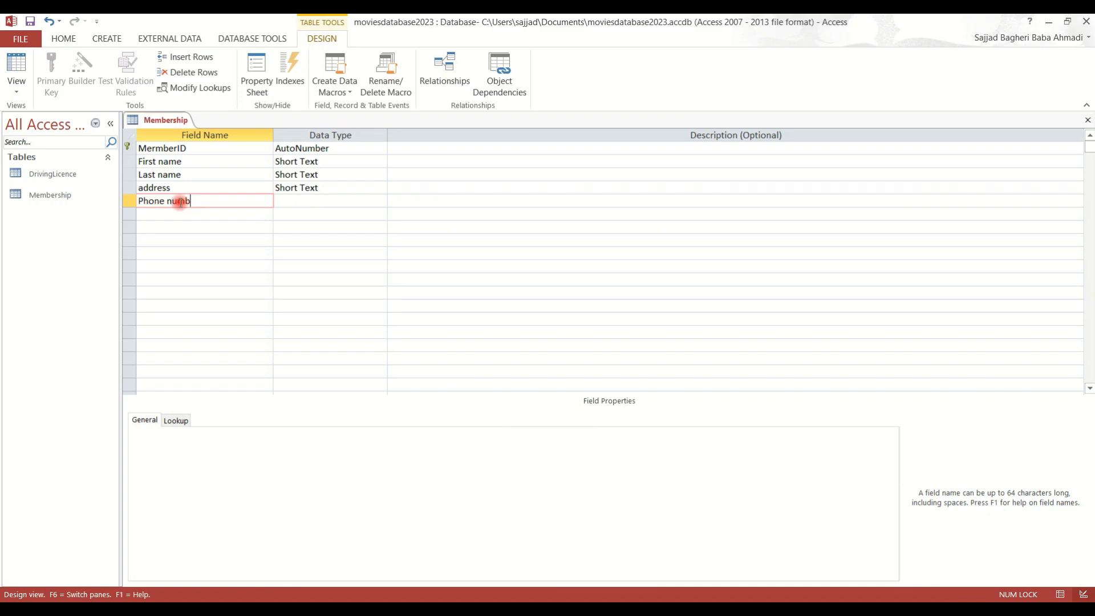
{"action": "left_click", "coordinate": [380, 188]}
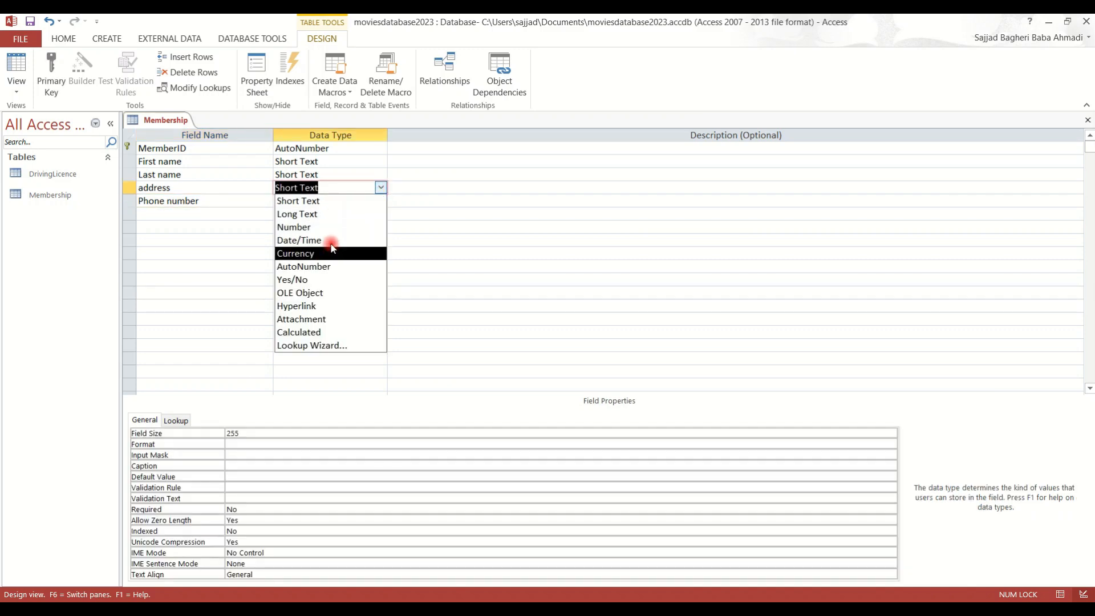
Step: Keep address as Short Text and make Phone number a Number field
{"action": "left_click", "coordinate": [333, 228]}
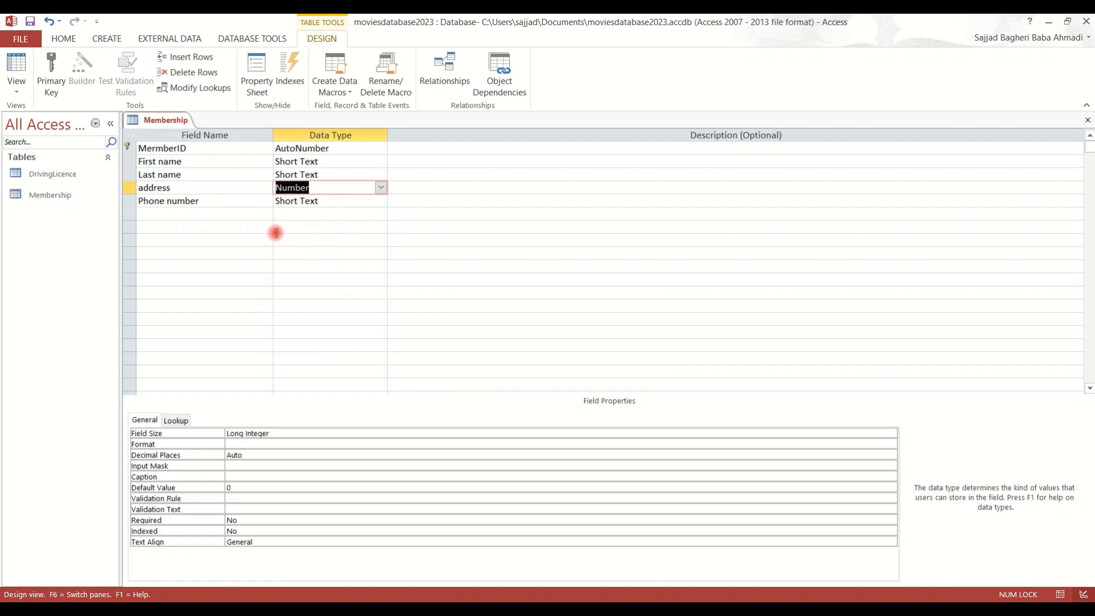
{"action": "left_click", "coordinate": [381, 188]}
{"action": "left_click", "coordinate": [345, 200]}
{"action": "left_click", "coordinate": [379, 202]}
{"action": "left_click", "coordinate": [381, 201]}
{"action": "left_click", "coordinate": [335, 241]}
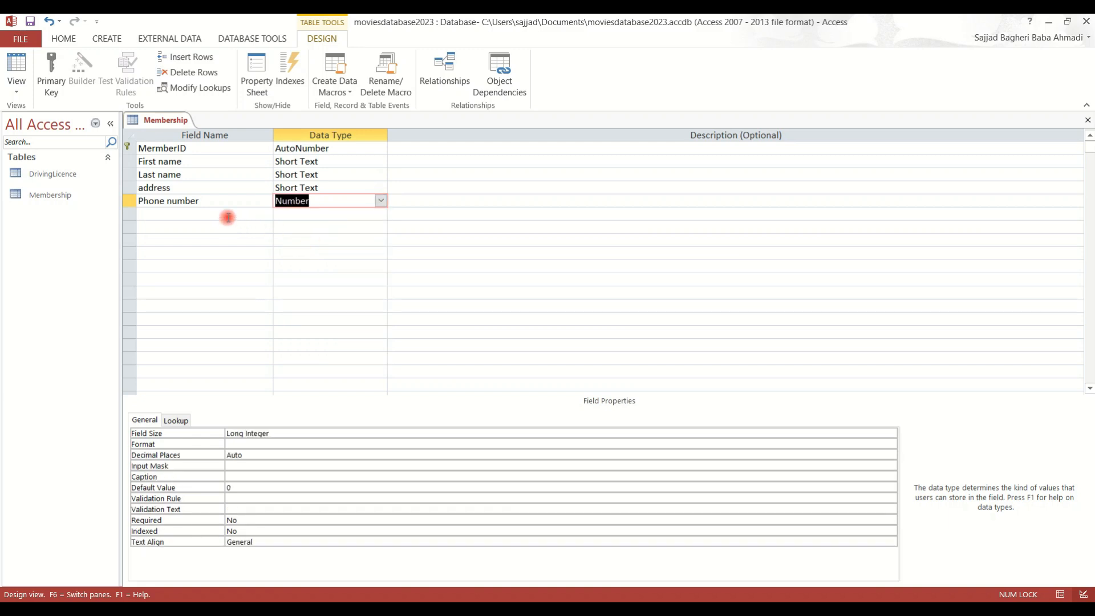
Step: Add a DOB field with the Date/Time data type
{"action": "left_click", "coordinate": [227, 217]}
{"action": "key", "text": "Caps_Lock"}
{"action": "type", "text": "DOB"}
{"action": "left_click", "coordinate": [315, 214]}
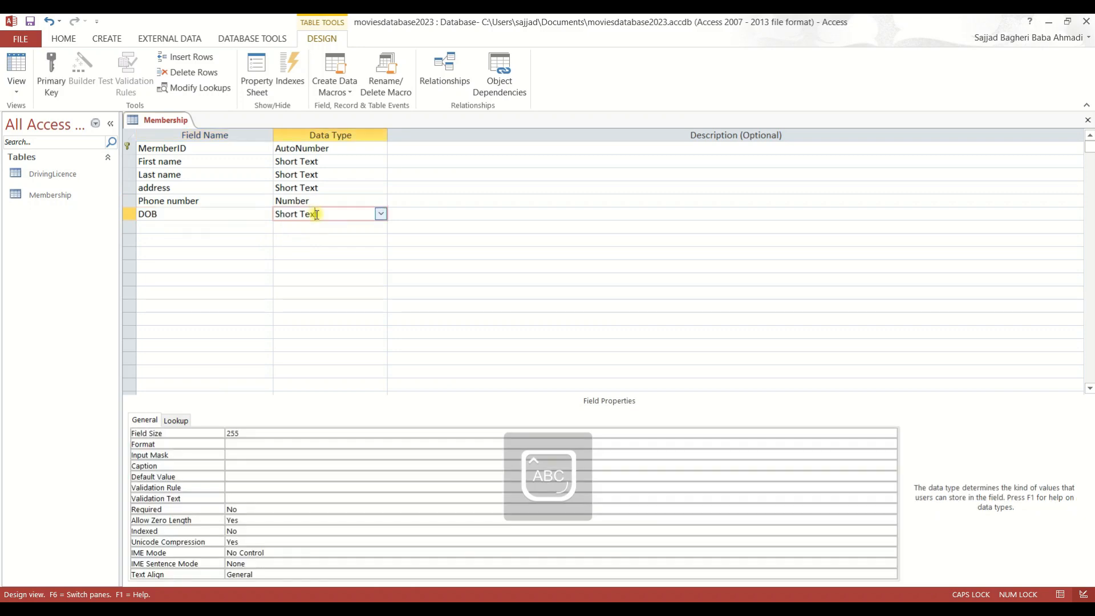
{"action": "left_click", "coordinate": [379, 214]}
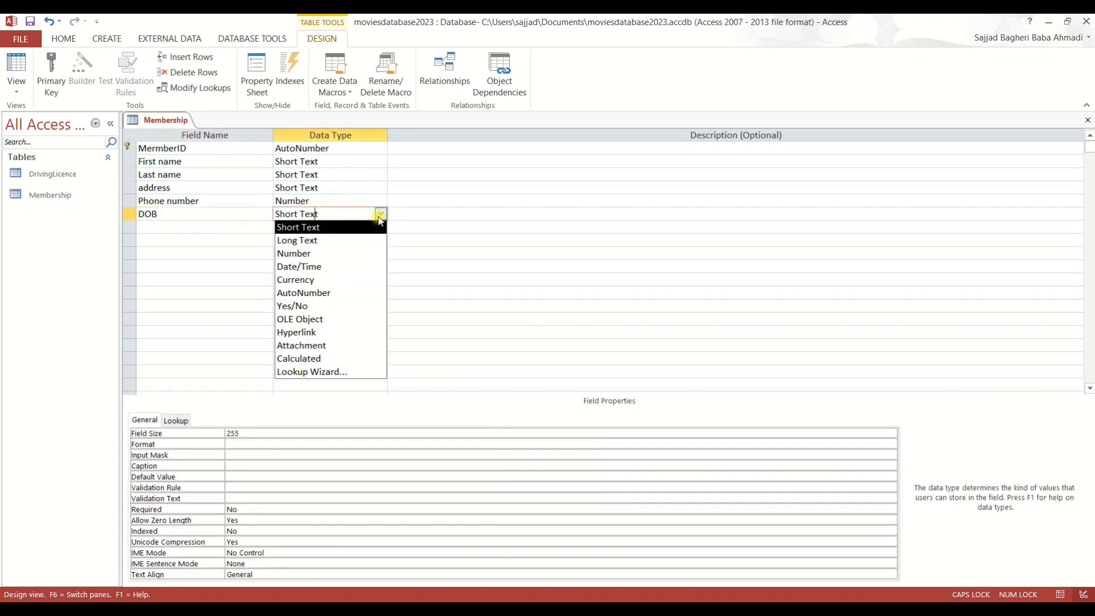
{"action": "left_click", "coordinate": [352, 268]}
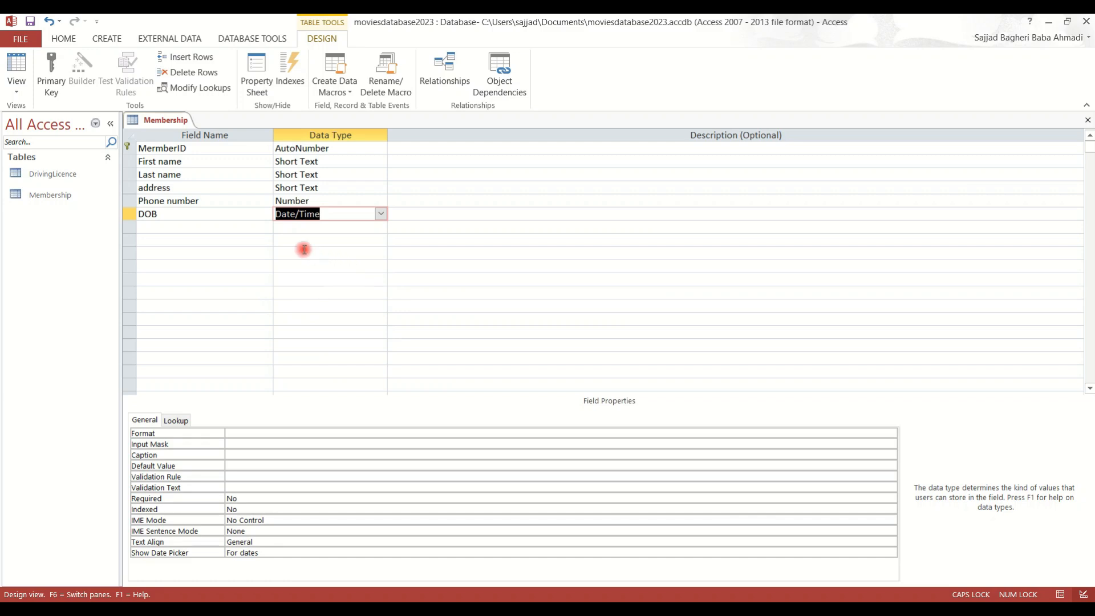
Step: Start naming a new Licence field in the row below DOB
{"action": "left_click", "coordinate": [248, 228]}
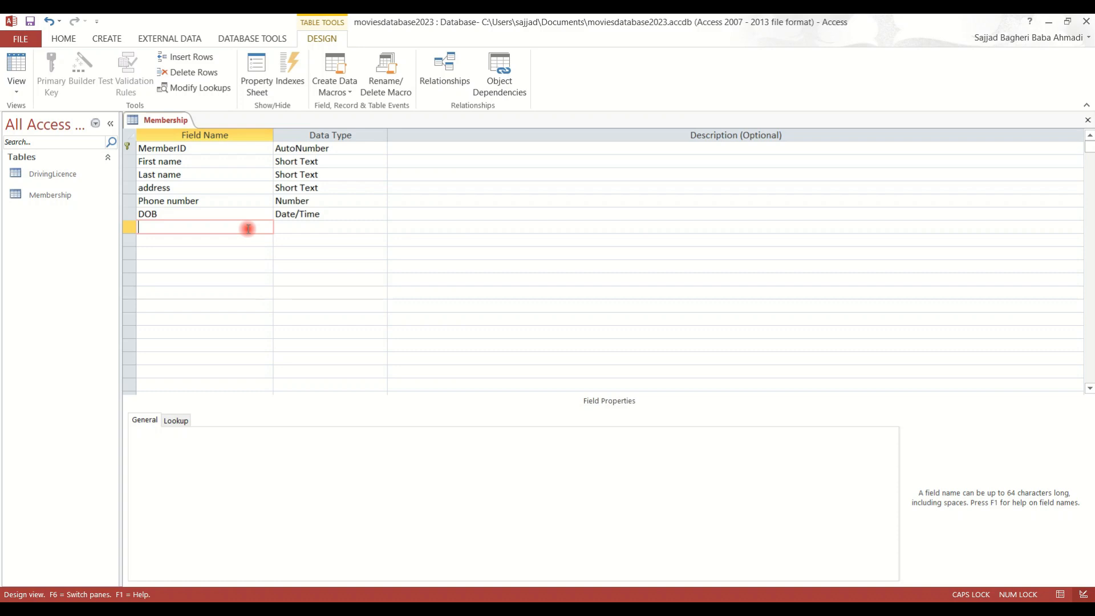
{"action": "key", "text": "Caps_Lock"}
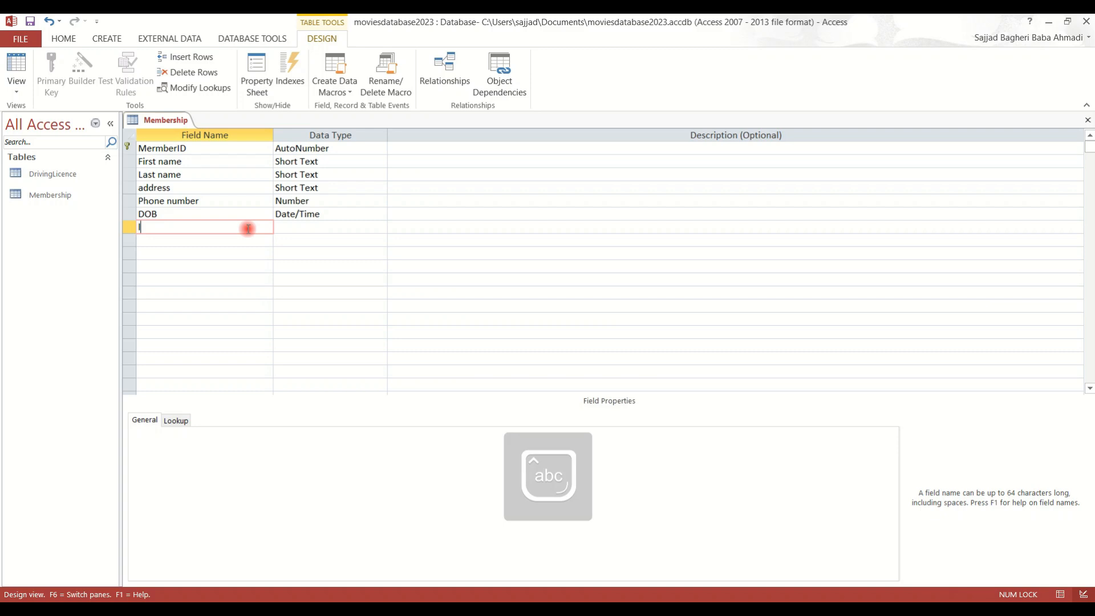
{"action": "key", "text": "Caps_Lock"}
{"action": "type", "text": "L"}
{"action": "key", "text": "Caps_Lock"}
{"action": "type", "text": "icence"}
Step: Name the field LicenceID and make it a lookup from the DrivingLicence table
{"action": "key", "text": "Caps_Lock"}
{"action": "type", "text": "ID"}
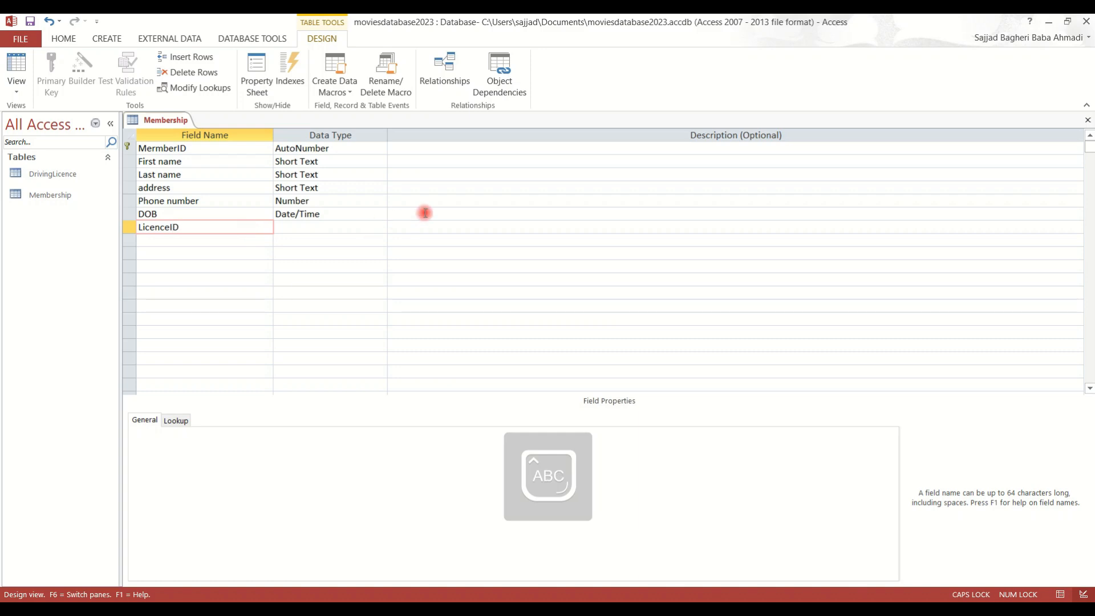
{"action": "left_click", "coordinate": [379, 225]}
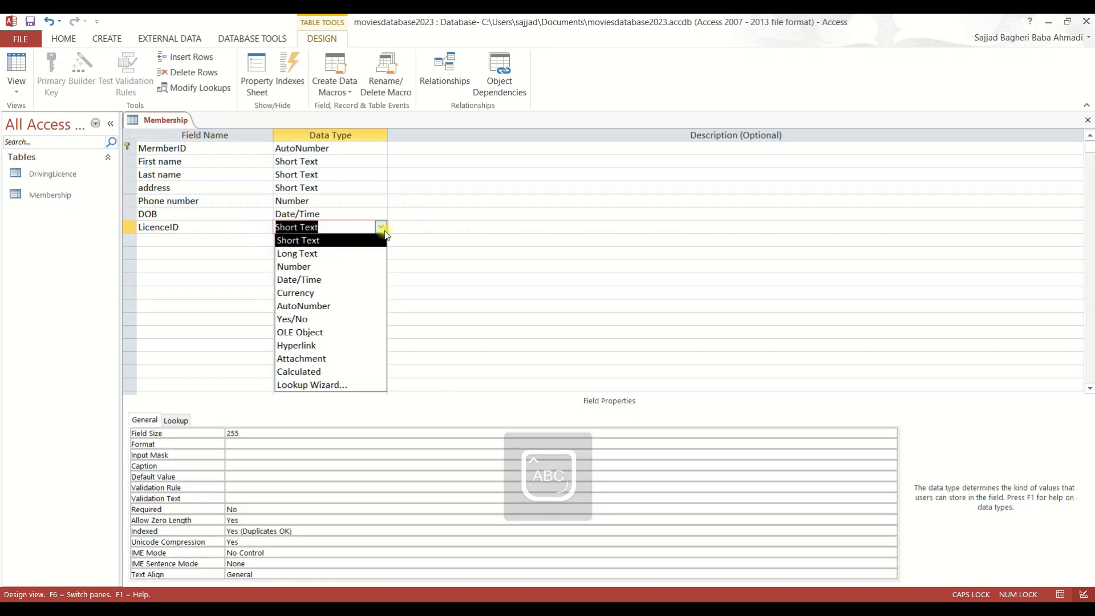
{"action": "left_click", "coordinate": [338, 385]}
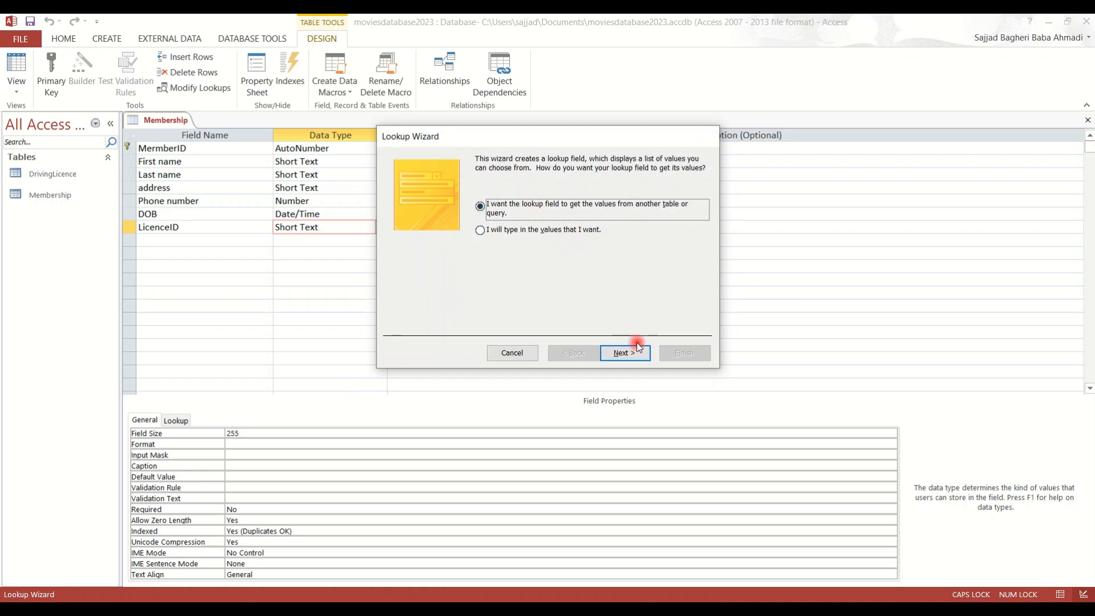
{"action": "left_click", "coordinate": [623, 353]}
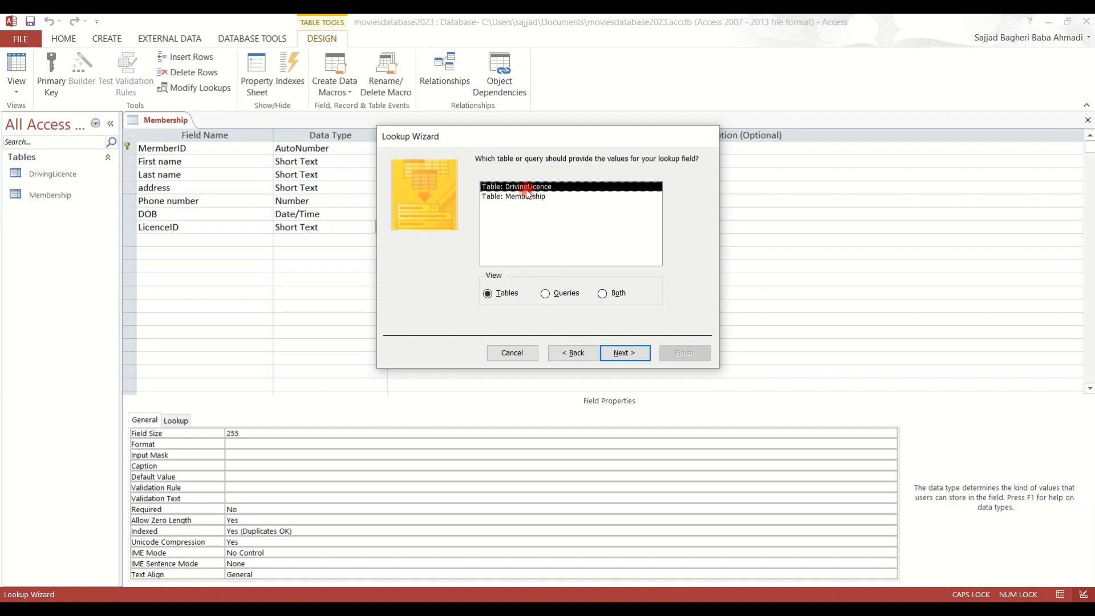
{"action": "left_click", "coordinate": [615, 350]}
Step: Use DrivingLicence's LicenceID as the lookup column, finish the wizard, and save Membership
{"action": "left_click", "coordinate": [520, 281]}
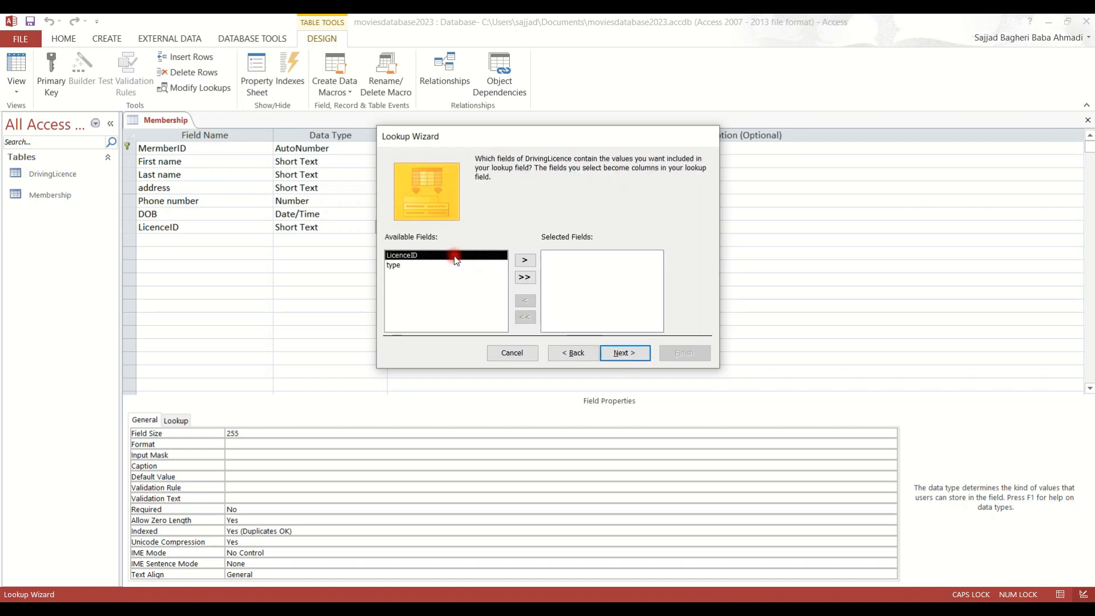
{"action": "left_click", "coordinate": [525, 262]}
{"action": "left_click", "coordinate": [525, 261]}
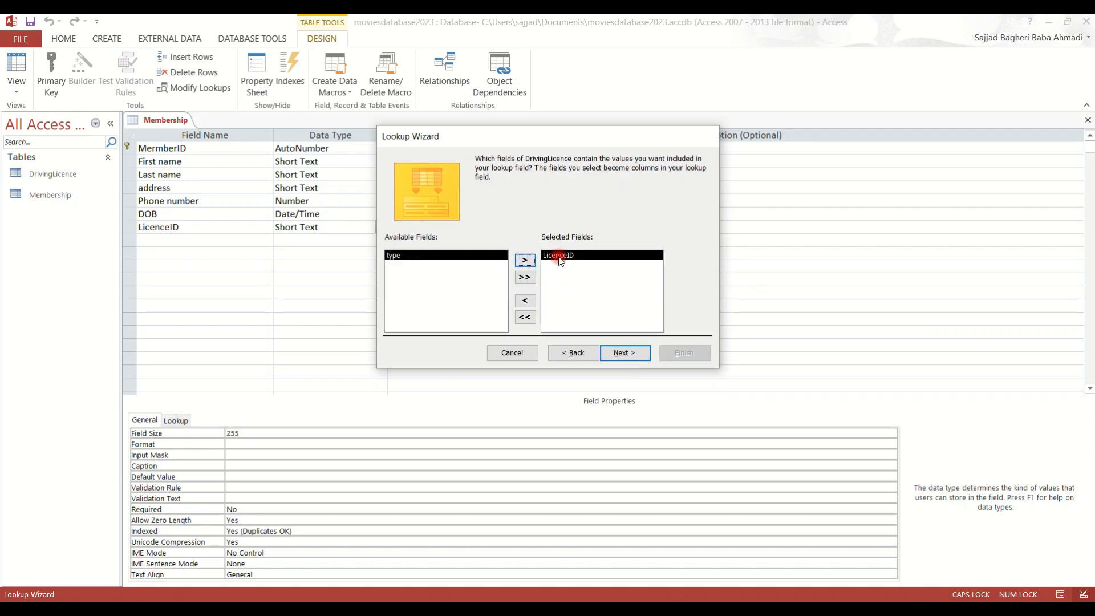
{"action": "left_click", "coordinate": [625, 354]}
{"action": "left_click", "coordinate": [626, 354]}
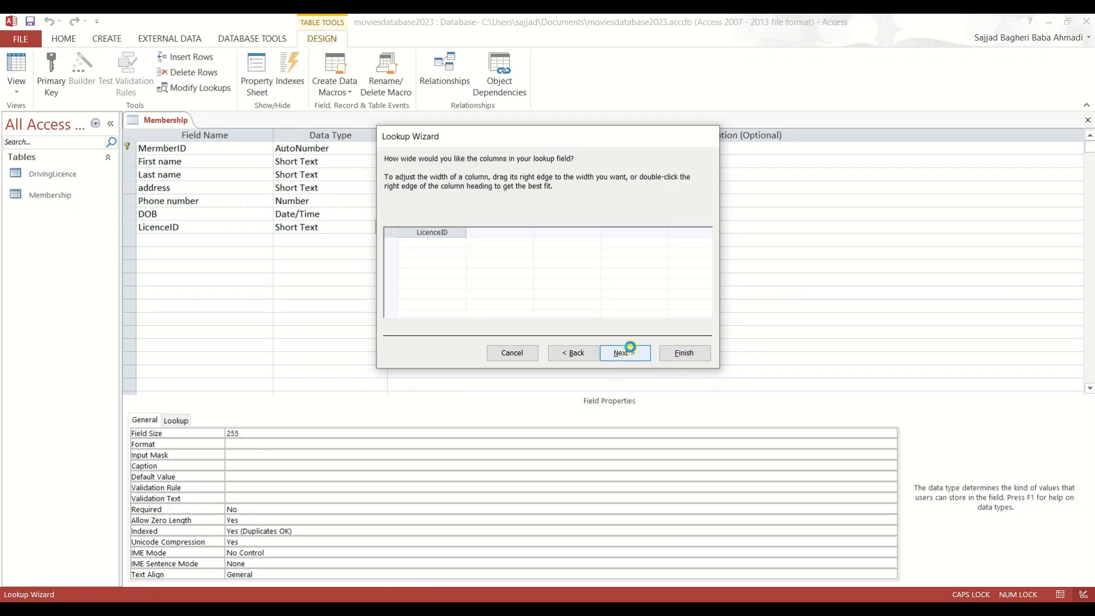
{"action": "left_click", "coordinate": [625, 354]}
{"action": "left_click", "coordinate": [683, 354]}
{"action": "left_click", "coordinate": [526, 355]}
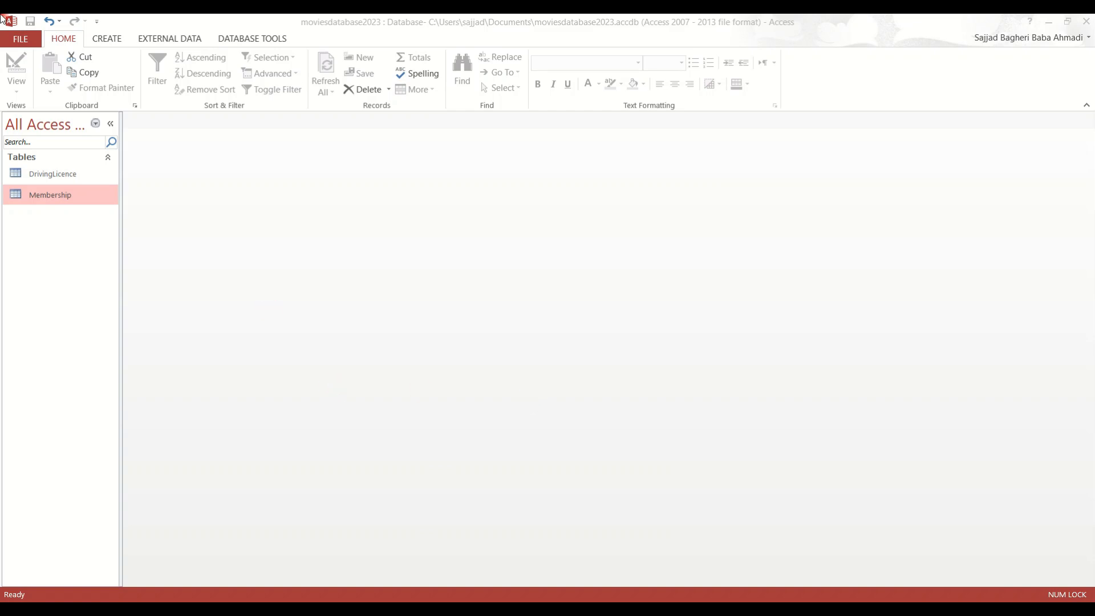
Step: Create a blank table, switch it to design view, and save it as Movies
{"action": "left_click", "coordinate": [108, 38]}
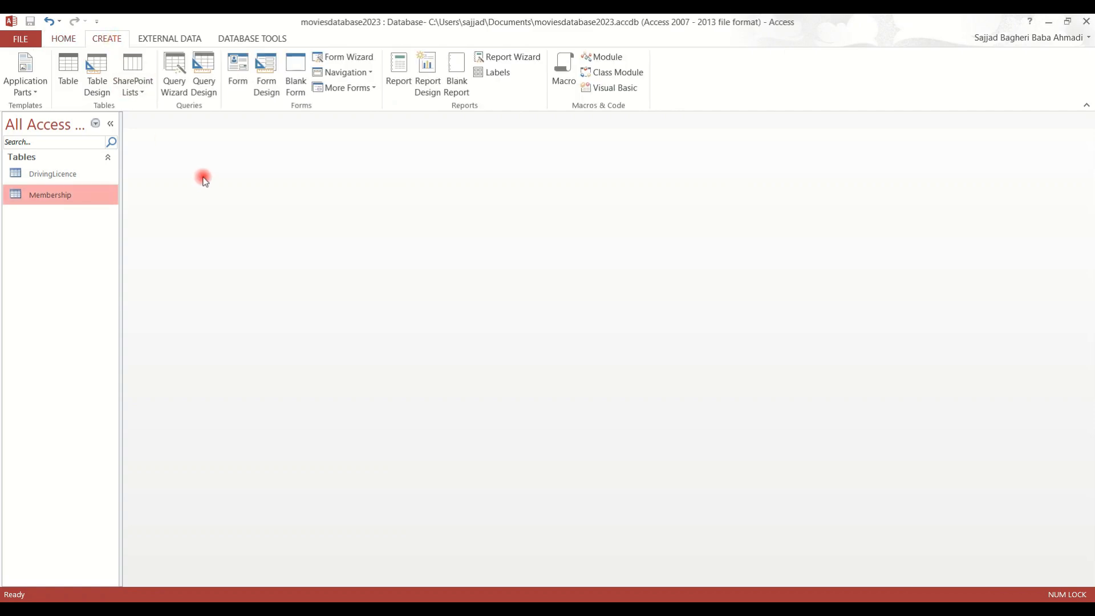
{"action": "left_click", "coordinate": [68, 68]}
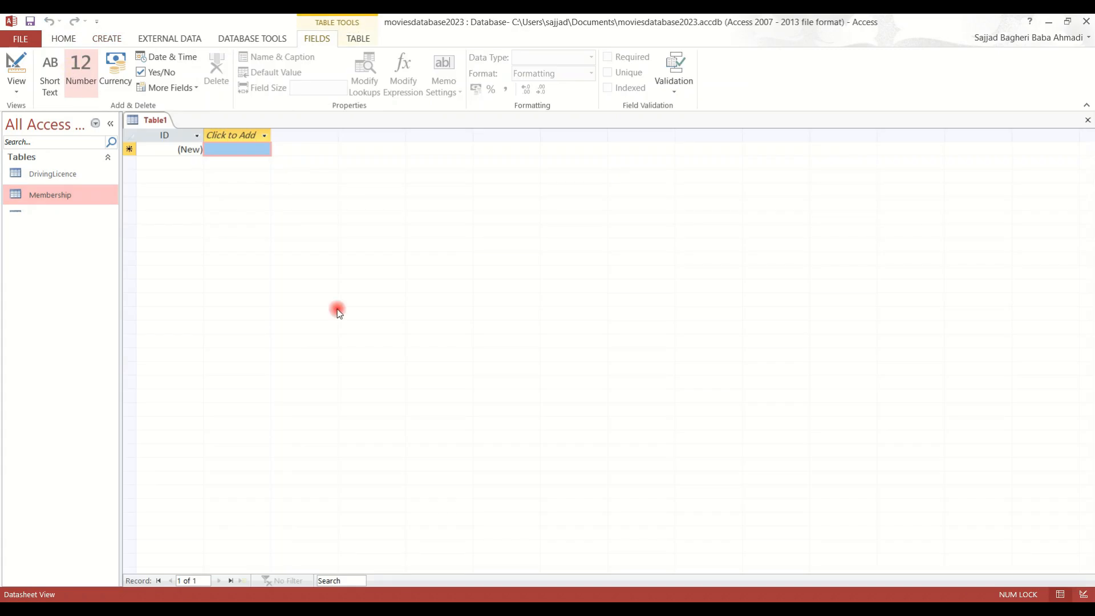
{"action": "left_click", "coordinate": [15, 85]}
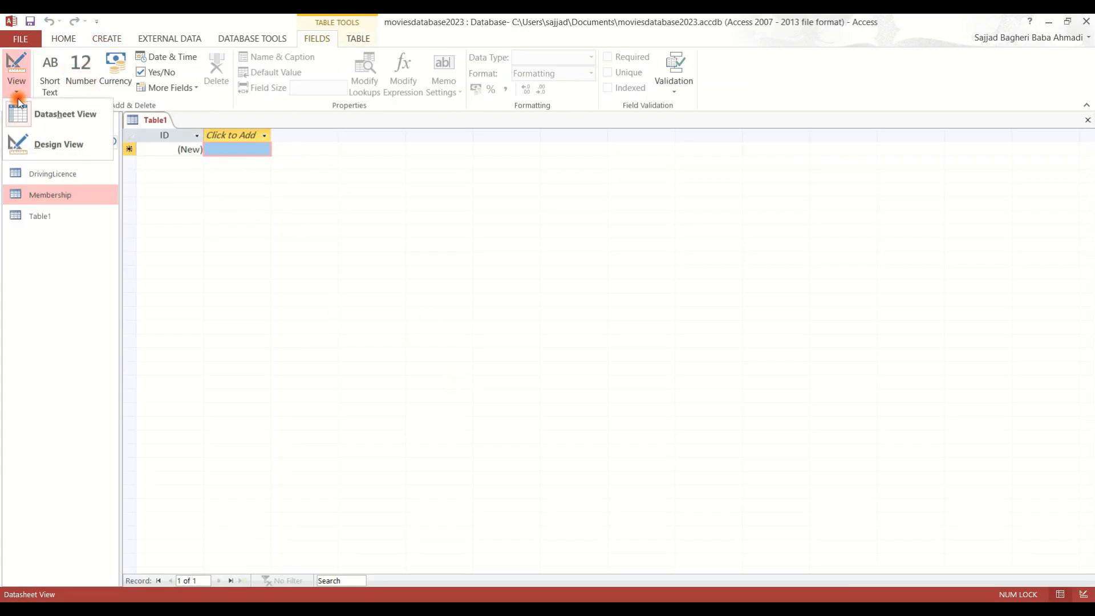
{"action": "left_click", "coordinate": [53, 146]}
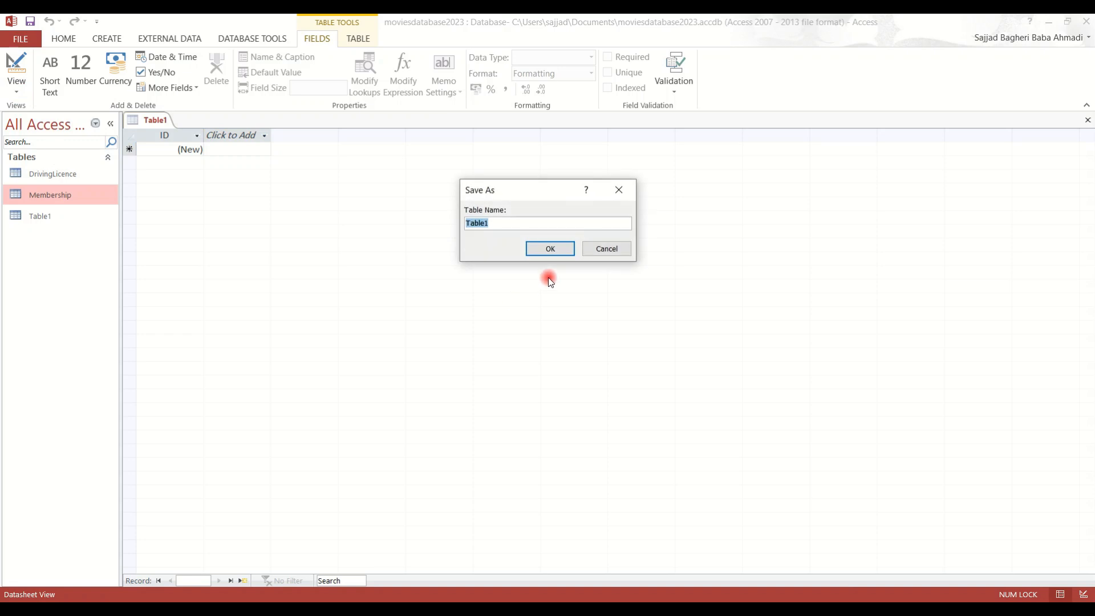
{"action": "type", "text": "Mo"}
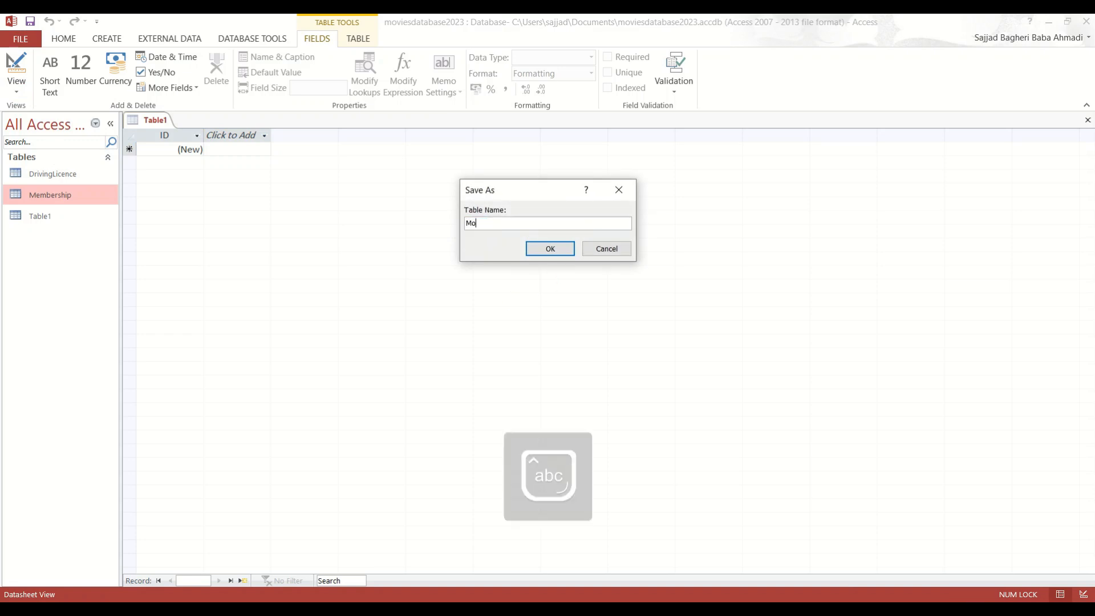
{"action": "type", "text": "vies"}
{"action": "left_click", "coordinate": [533, 247]}
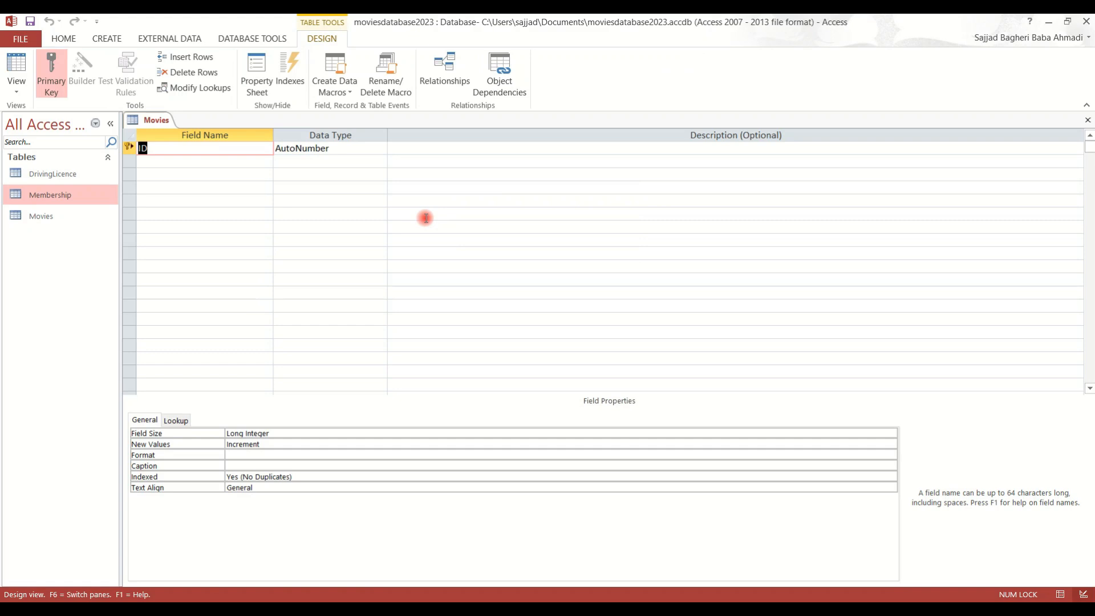
Step: Rename ID to MovieID, then add Movie name and Genre fields below it
{"action": "left_click", "coordinate": [155, 149]}
{"action": "type", "text": "Movie"}
{"action": "left_click", "coordinate": [160, 165]}
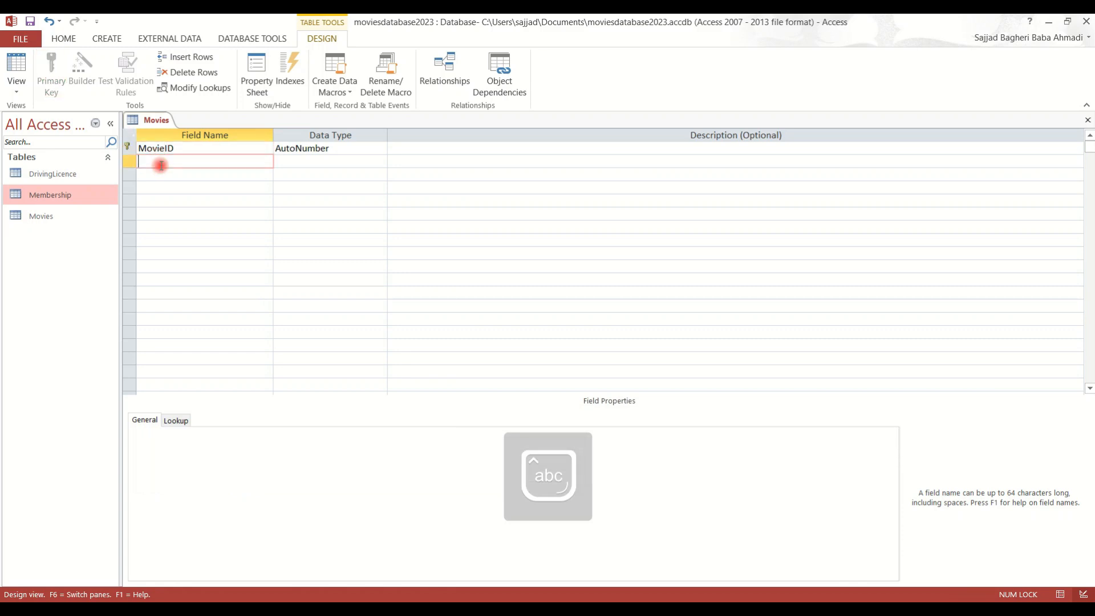
{"action": "type", "text": "Movie name"}
{"action": "left_click", "coordinate": [185, 173]}
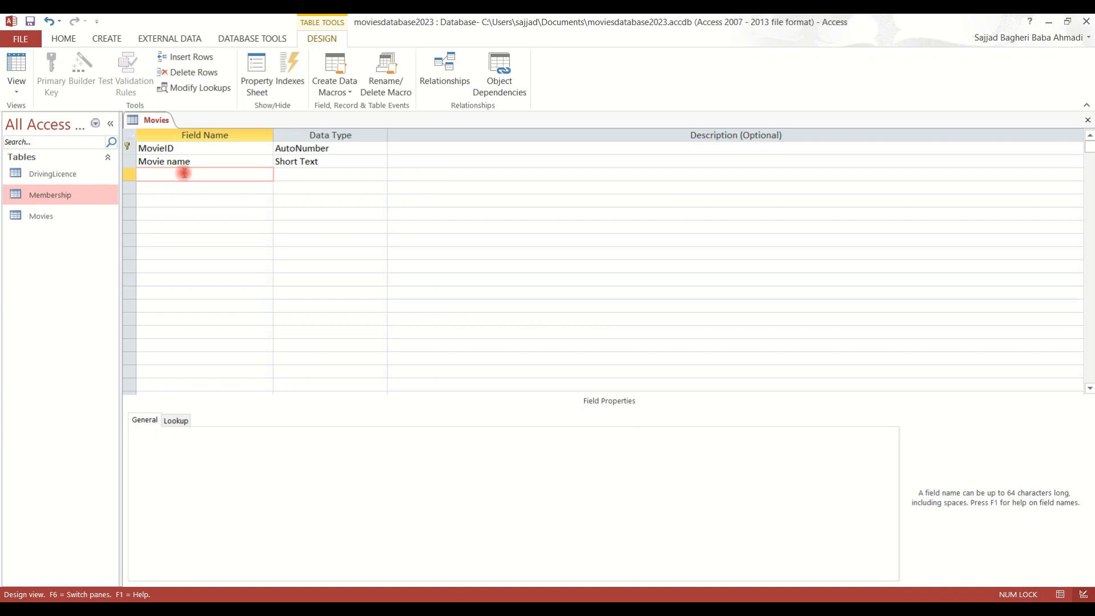
{"action": "type", "text": "Genre"}
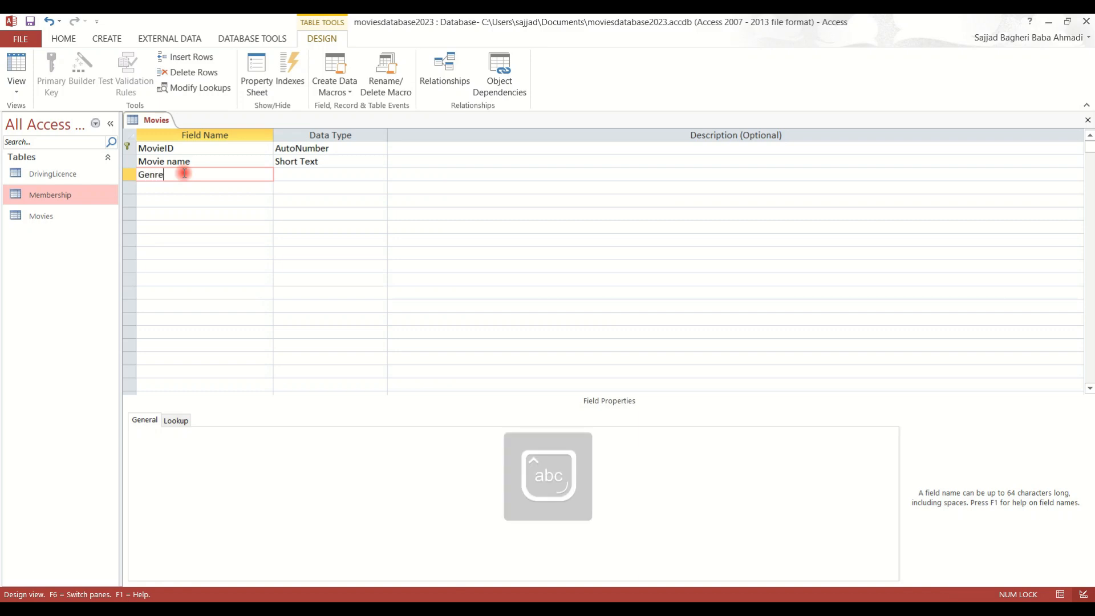
{"action": "left_click", "coordinate": [351, 175]}
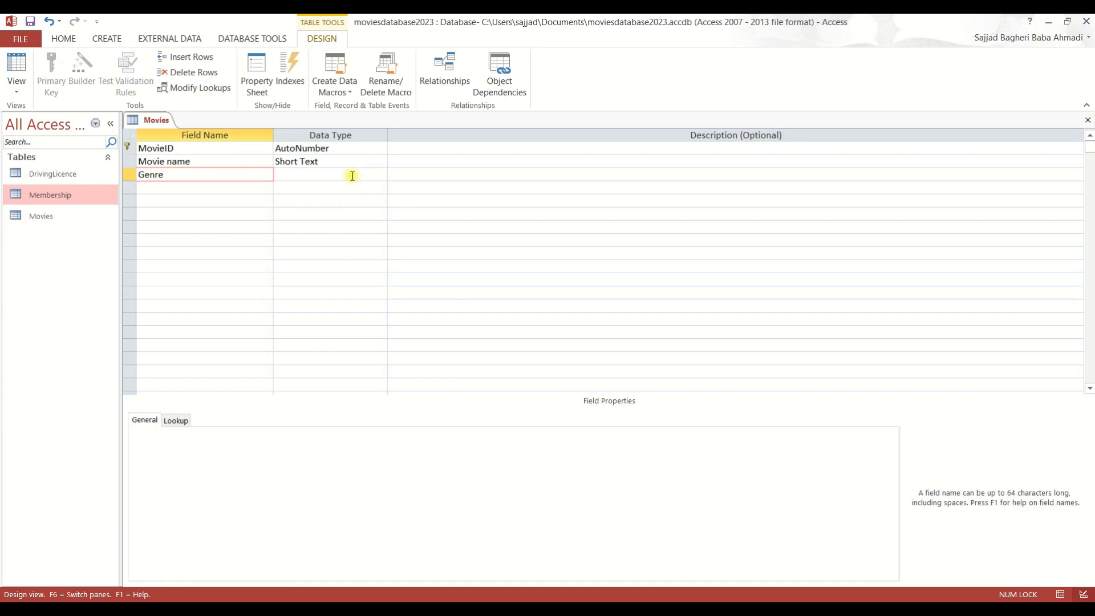
{"action": "left_click", "coordinate": [380, 174]}
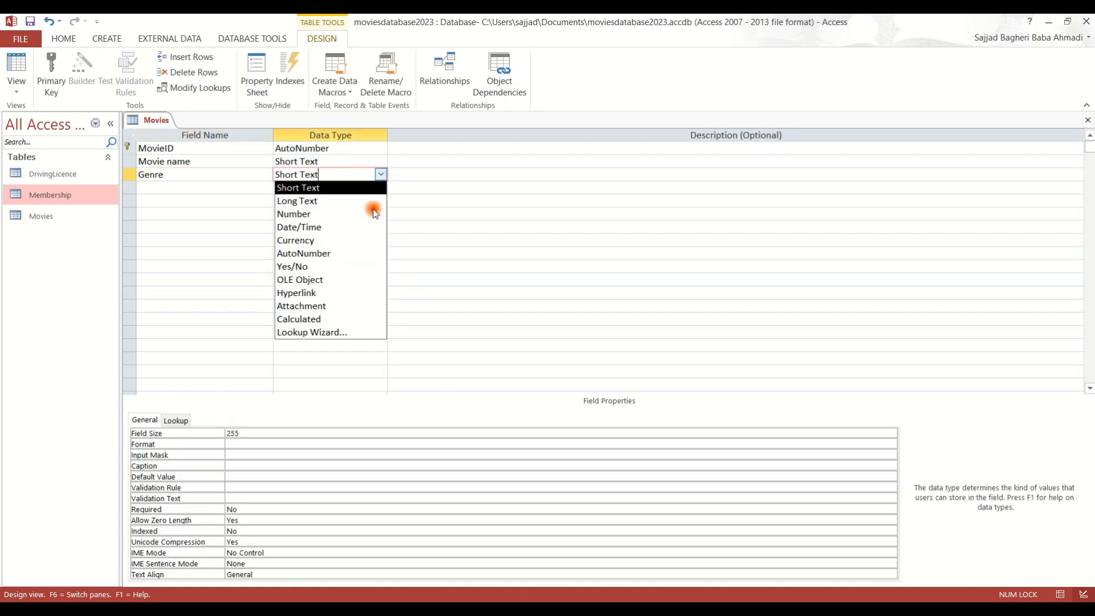
Step: Make Genre a Lookup Wizard field with typed-in values, starting with Comedy
{"action": "left_click", "coordinate": [330, 332]}
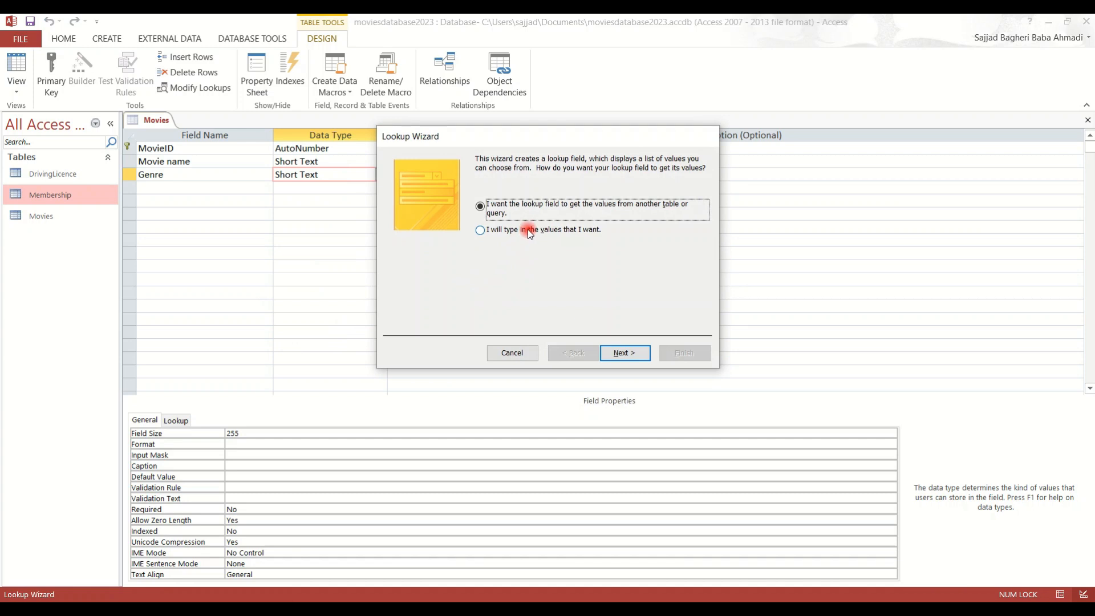
{"action": "left_click", "coordinate": [528, 229]}
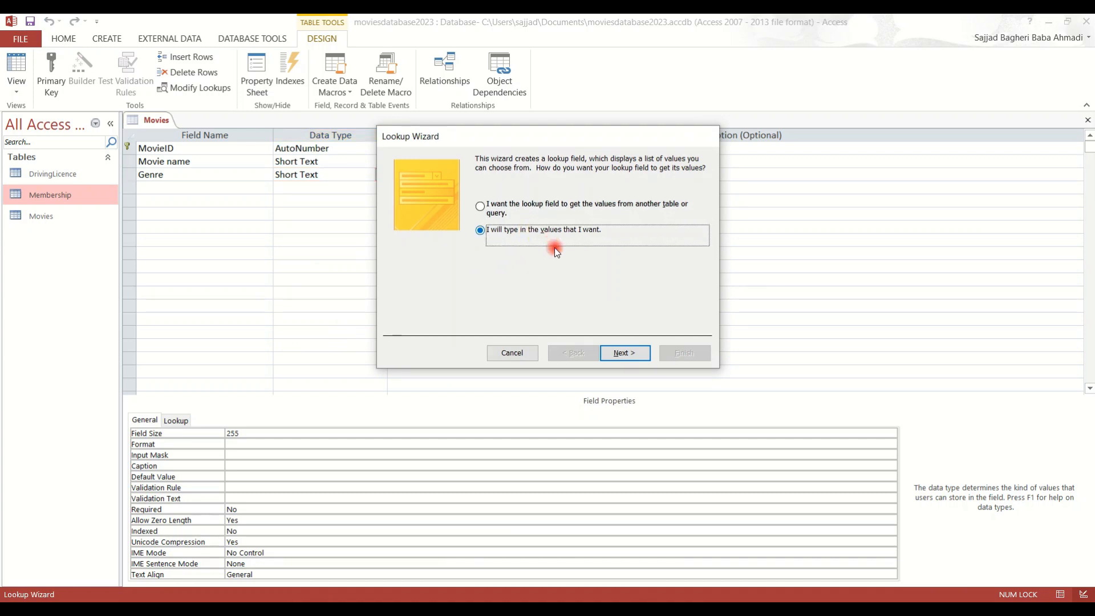
{"action": "left_click", "coordinate": [637, 355]}
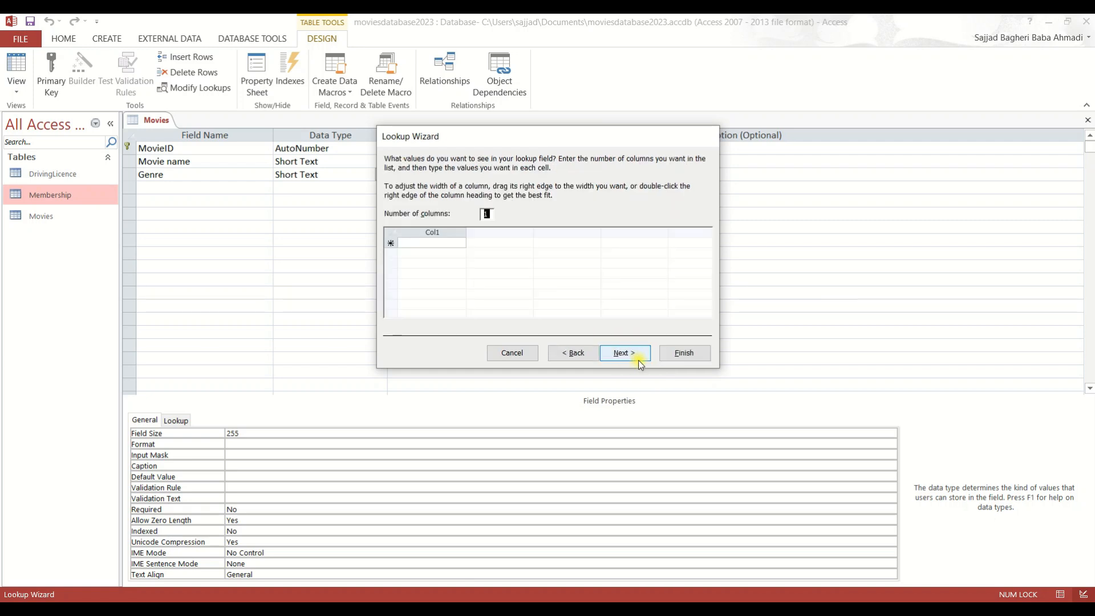
{"action": "left_click", "coordinate": [444, 243]}
{"action": "left_click", "coordinate": [444, 243]}
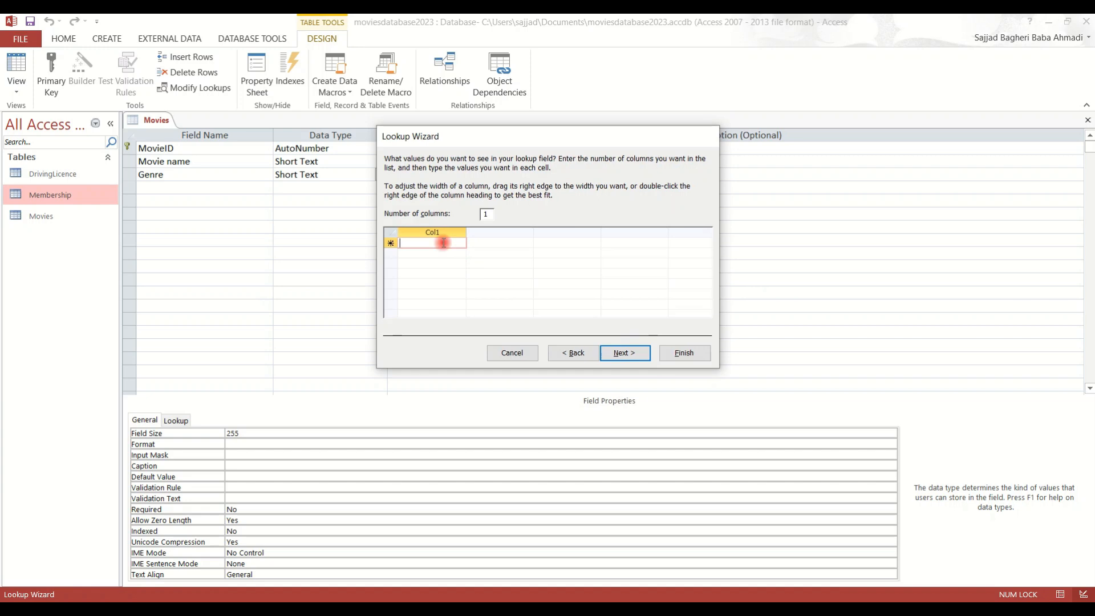
{"action": "key", "text": "Caps_Lock"}
{"action": "type", "text": "Comedy"}
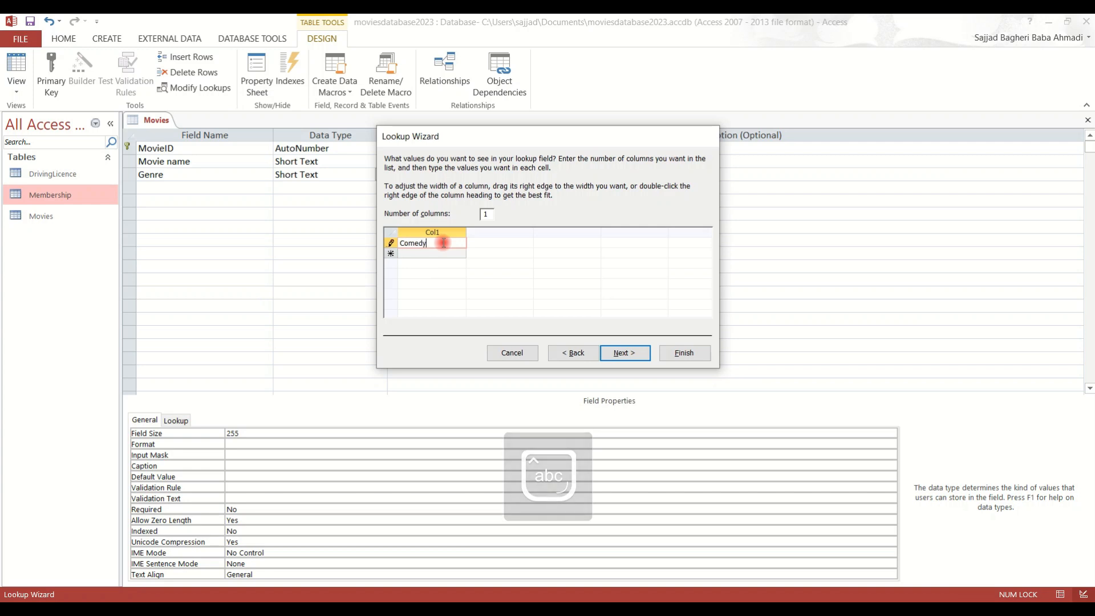
{"action": "key", "text": "Return"}
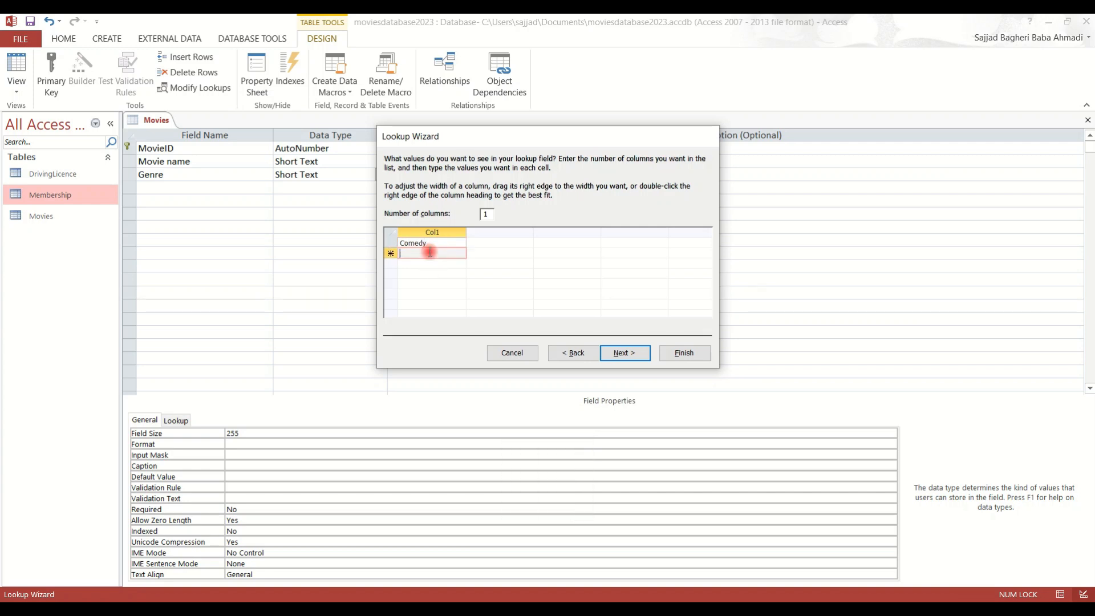
Step: Add Family, Horror and Action as lookup values and finish the wizard
{"action": "left_click", "coordinate": [429, 251]}
{"action": "type", "text": "Family"}
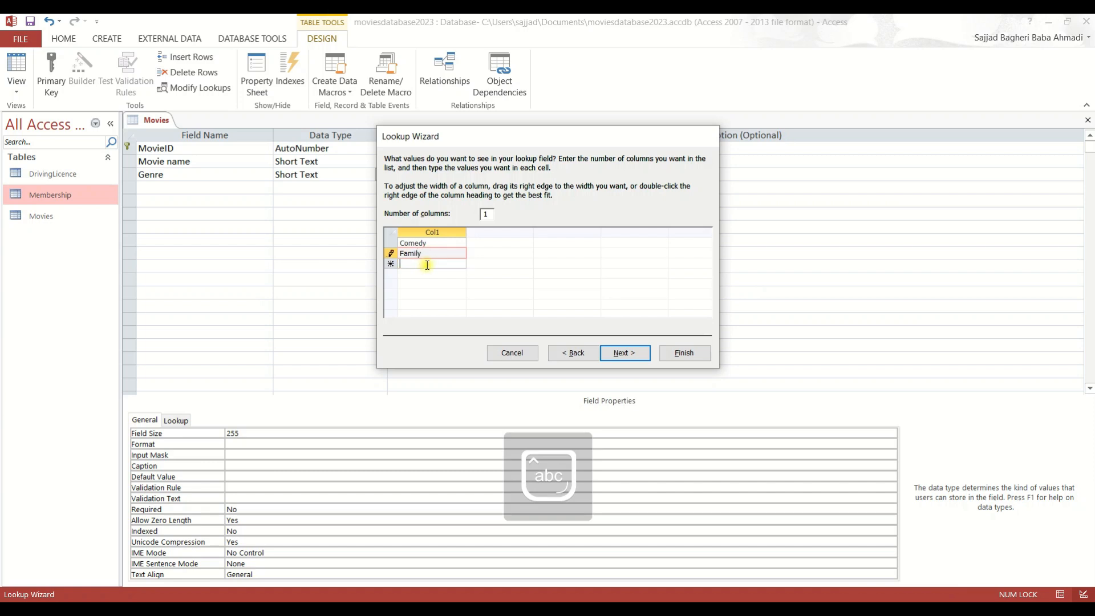
{"action": "left_click", "coordinate": [427, 264]}
{"action": "type", "text": "Horroo"}
{"action": "key", "text": "BackSpace"}
{"action": "type", "text": "r"}
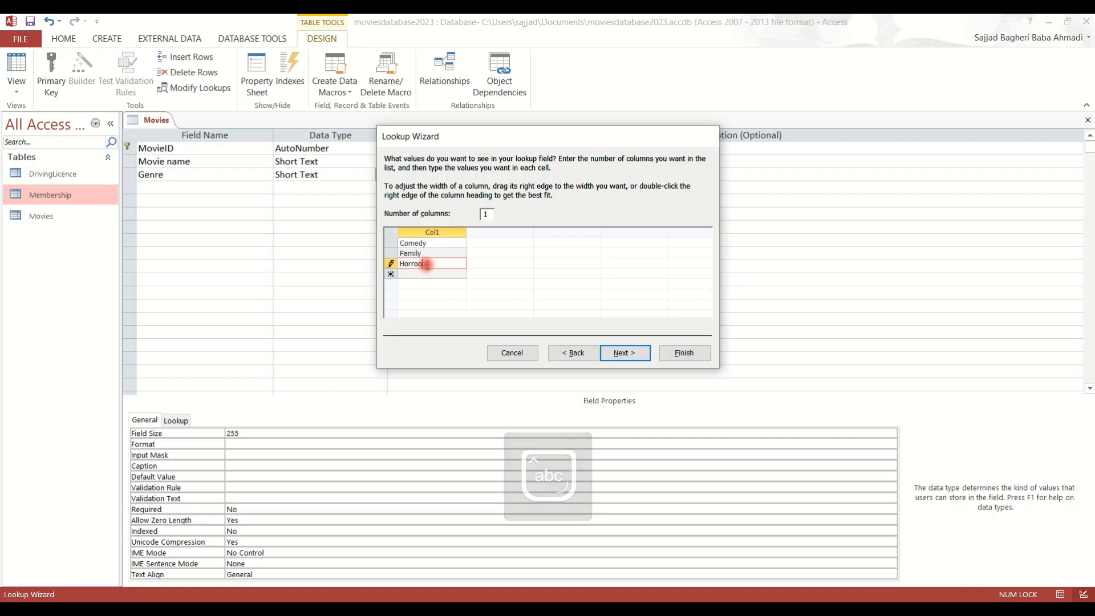
{"action": "left_click", "coordinate": [426, 275]}
{"action": "key", "text": "Caps_Lock"}
{"action": "type", "text": "A"}
{"action": "key", "text": "Caps_Lock"}
{"action": "type", "text": "ct"}
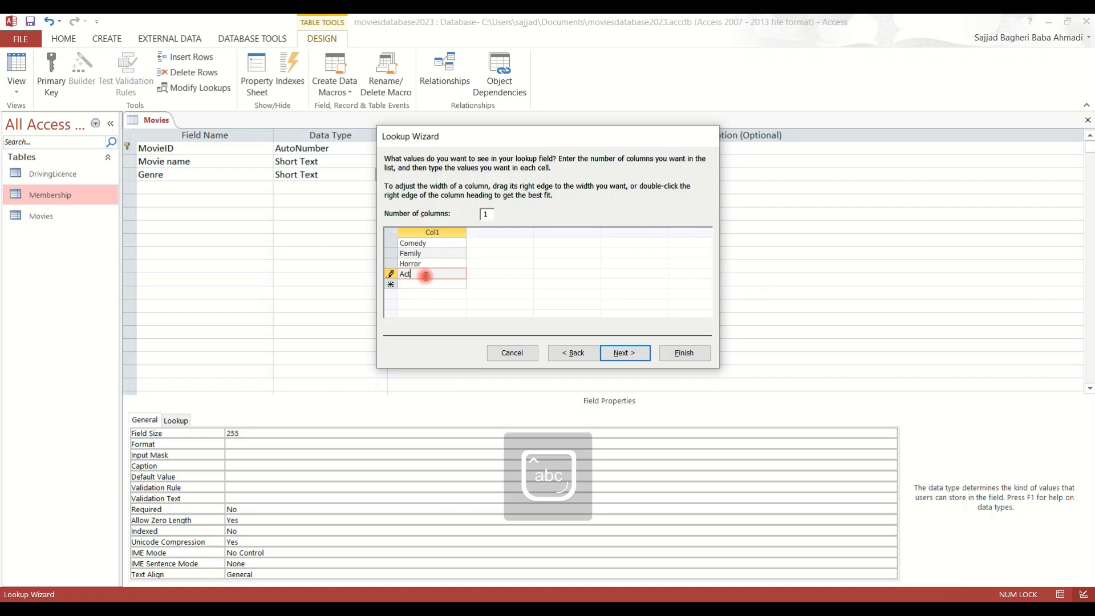
{"action": "type", "text": "ion"}
{"action": "left_click", "coordinate": [638, 351]}
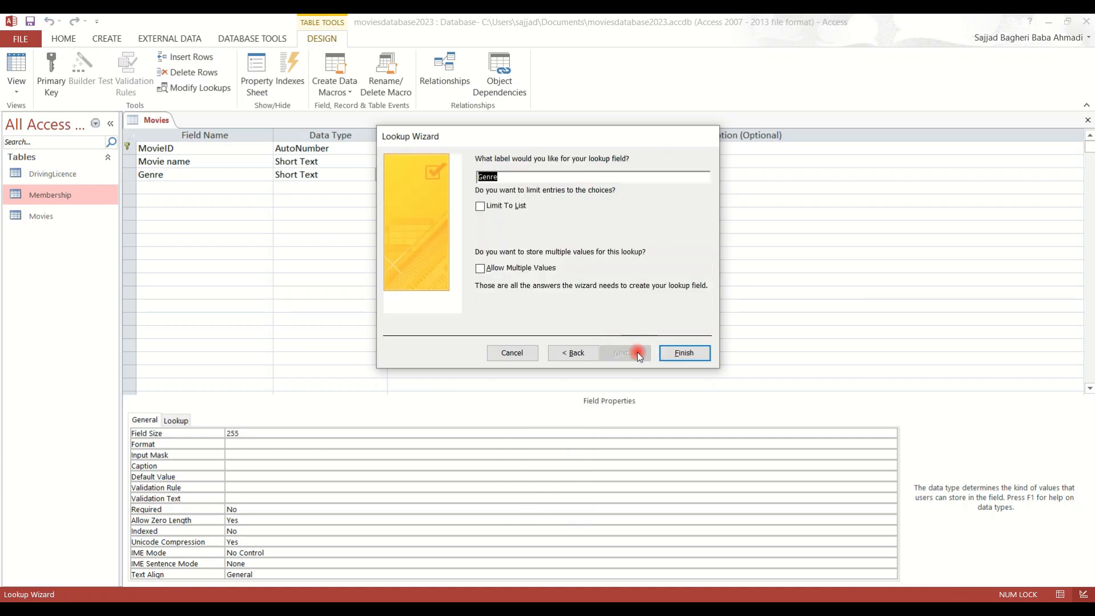
{"action": "left_click", "coordinate": [684, 353]}
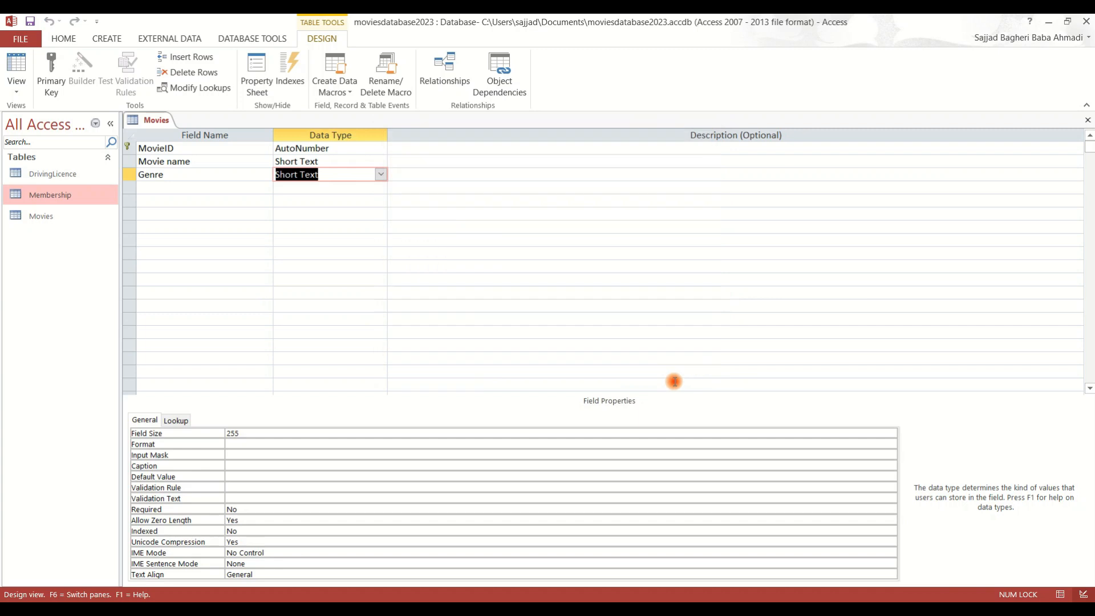
Step: Add a Cost field of type Currency to the Movies table and save the design
{"action": "left_click", "coordinate": [165, 190]}
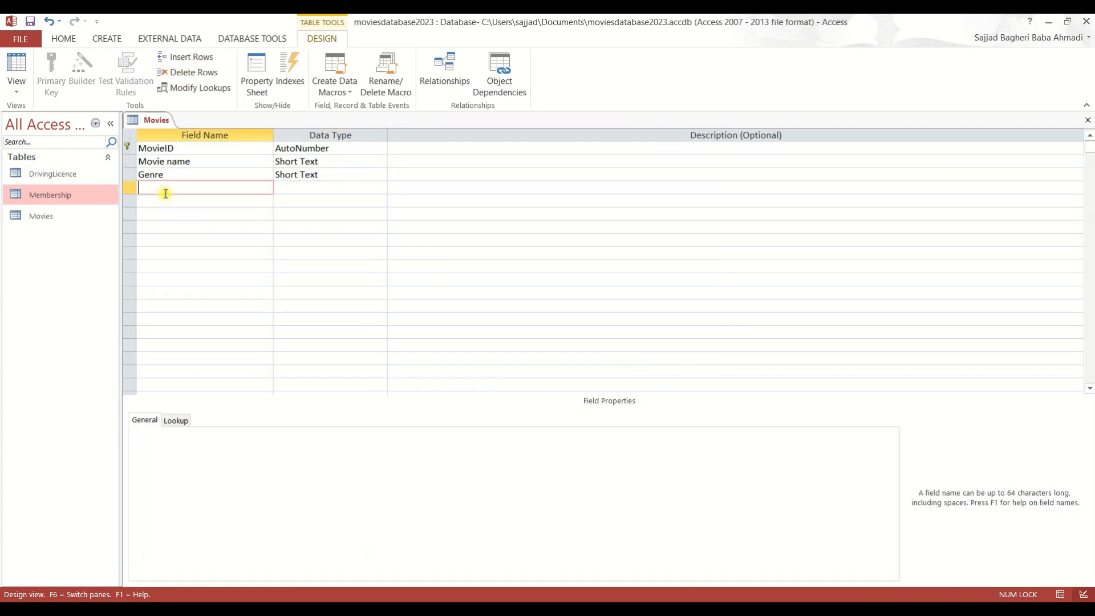
{"action": "key", "text": "Caps_Lock"}
{"action": "type", "text": "C"}
{"action": "key", "text": "Caps_Lock"}
{"action": "type", "text": "ost"}
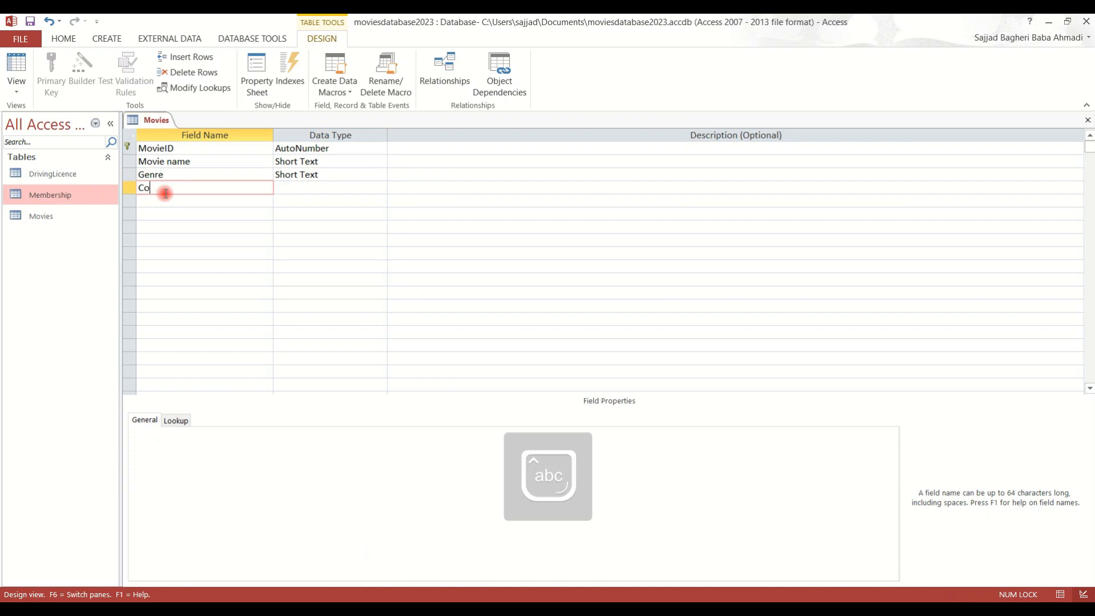
{"action": "left_click", "coordinate": [375, 186]}
{"action": "left_click", "coordinate": [379, 187]}
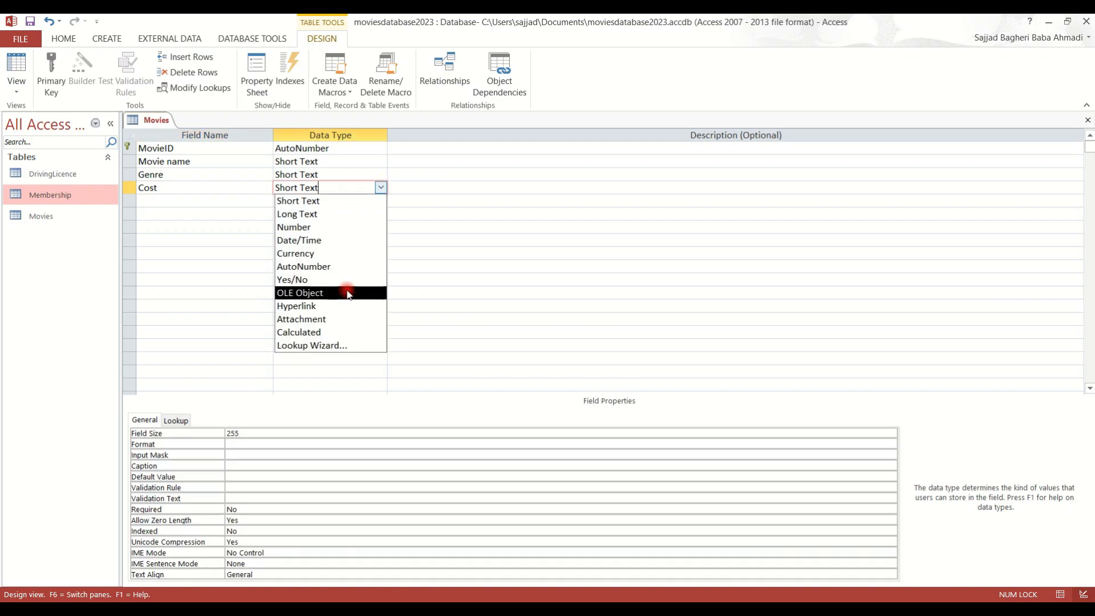
{"action": "left_click", "coordinate": [336, 254]}
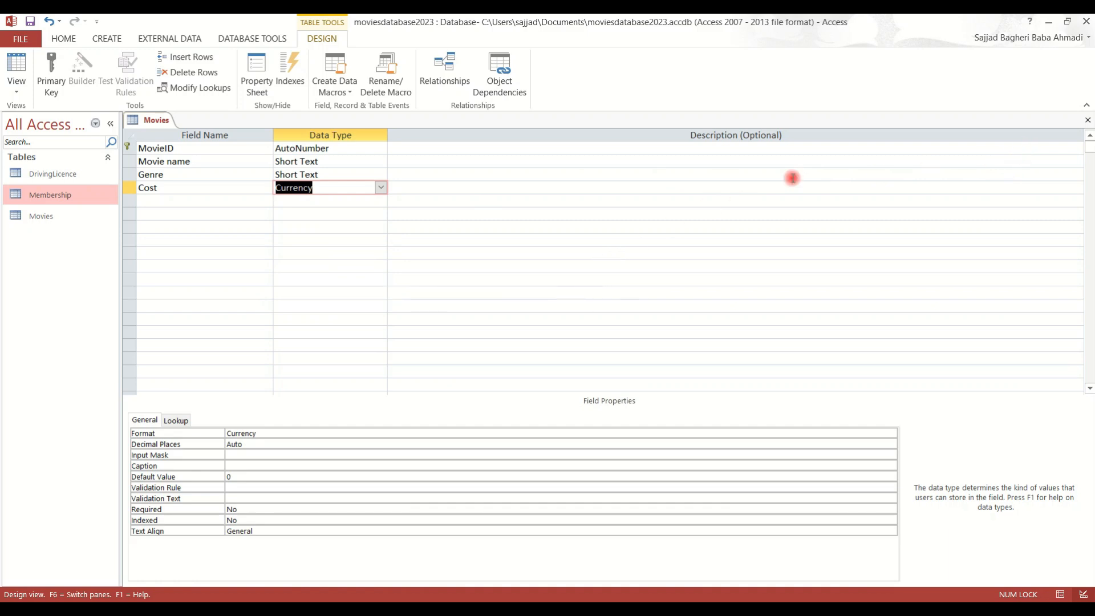
{"action": "left_click", "coordinate": [1089, 121]}
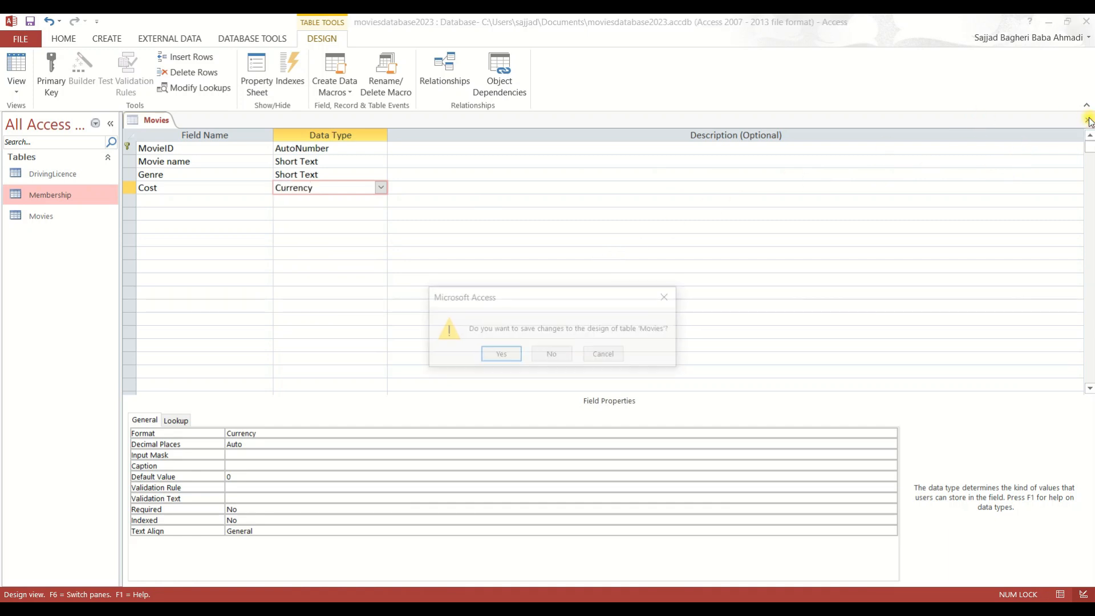
{"action": "left_click", "coordinate": [500, 355]}
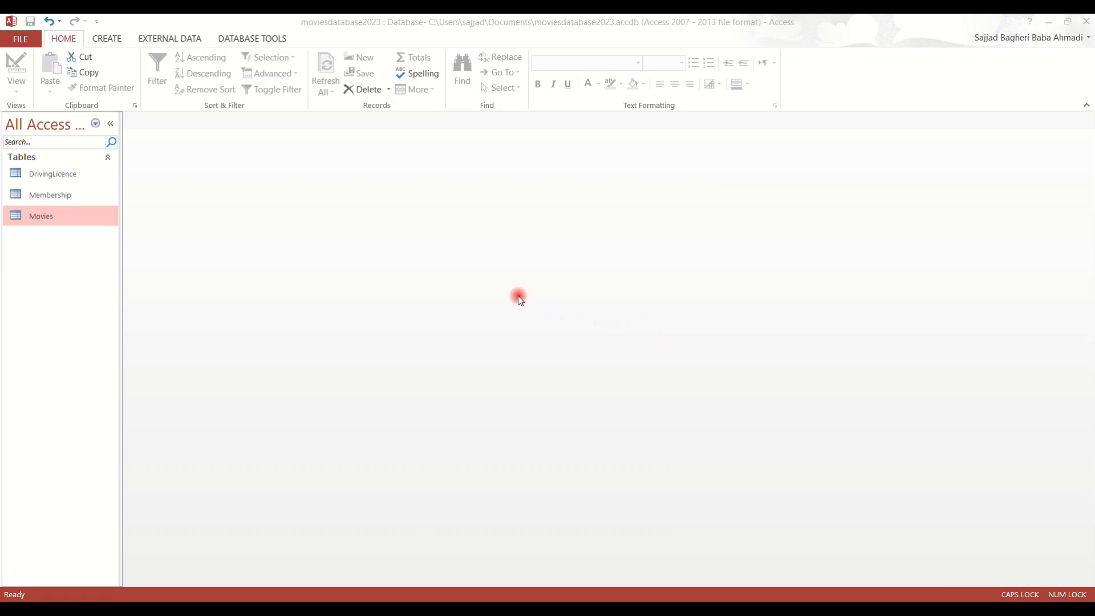
Step: Create a new blank table in Design View and save it as Purchase
{"action": "left_click", "coordinate": [105, 38]}
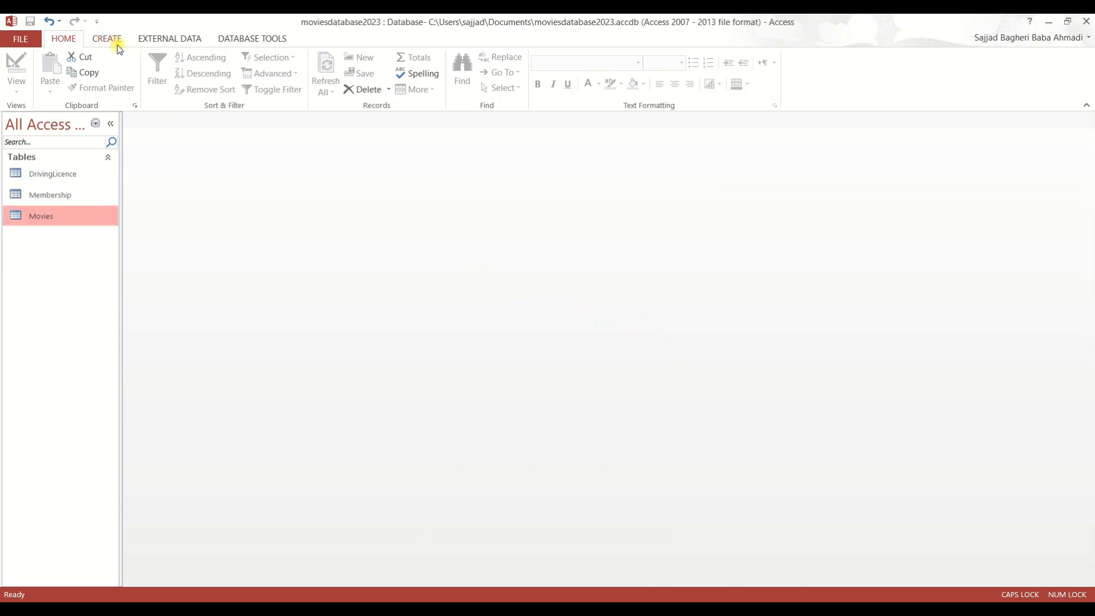
{"action": "left_click", "coordinate": [118, 44]}
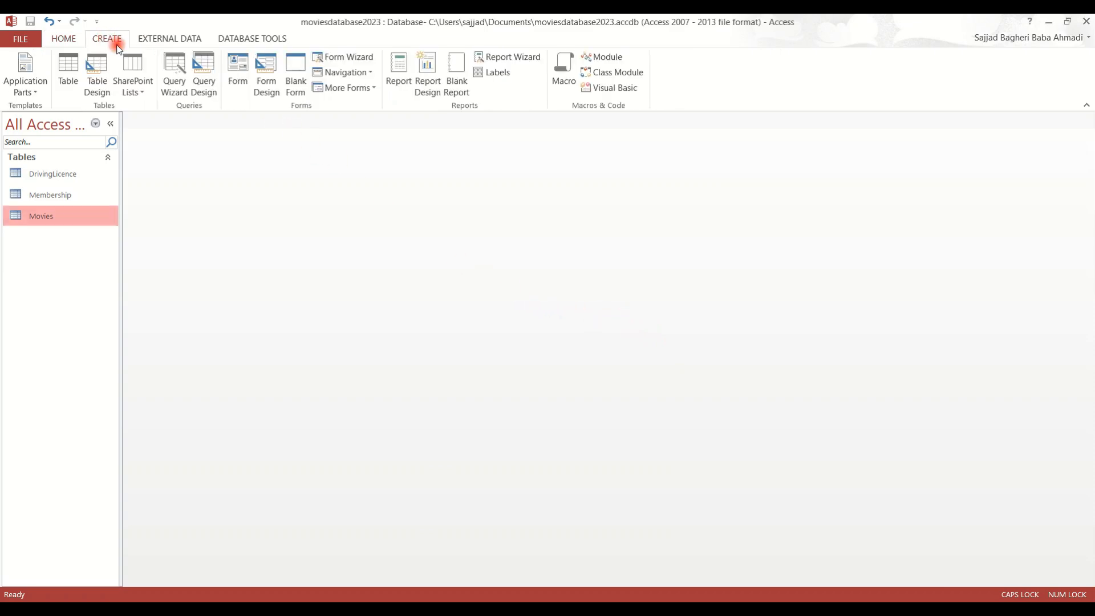
{"action": "left_click", "coordinate": [62, 80]}
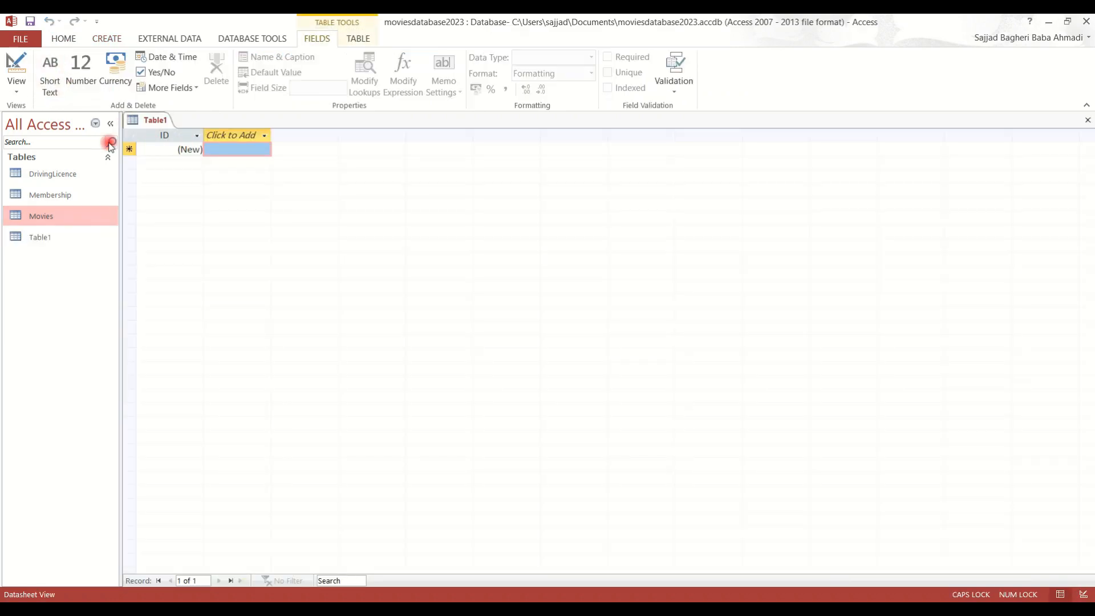
{"action": "left_click", "coordinate": [20, 90]}
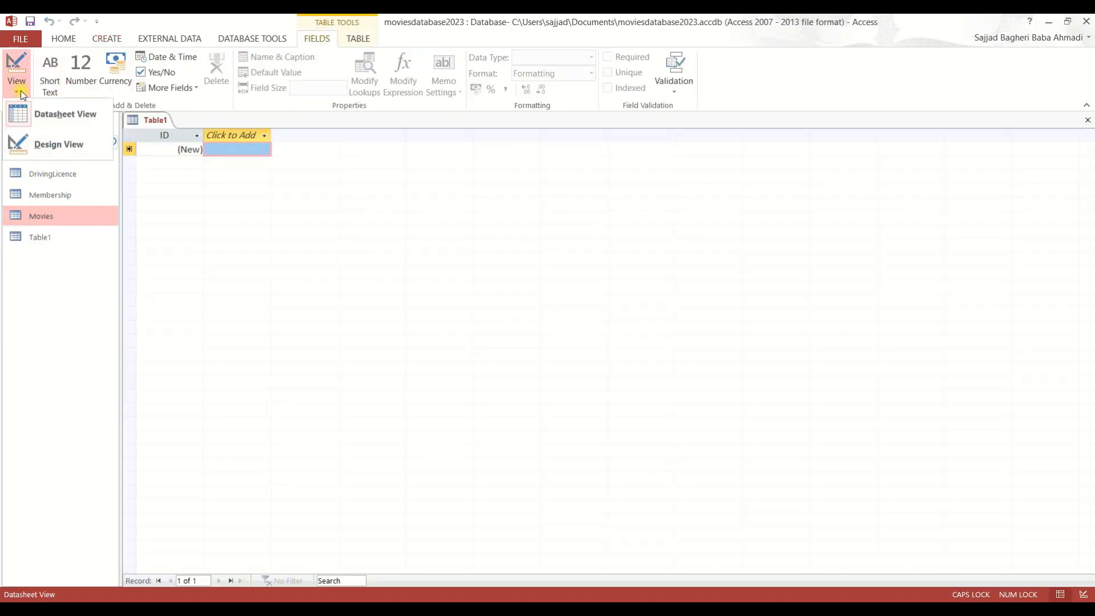
{"action": "left_click", "coordinate": [64, 145]}
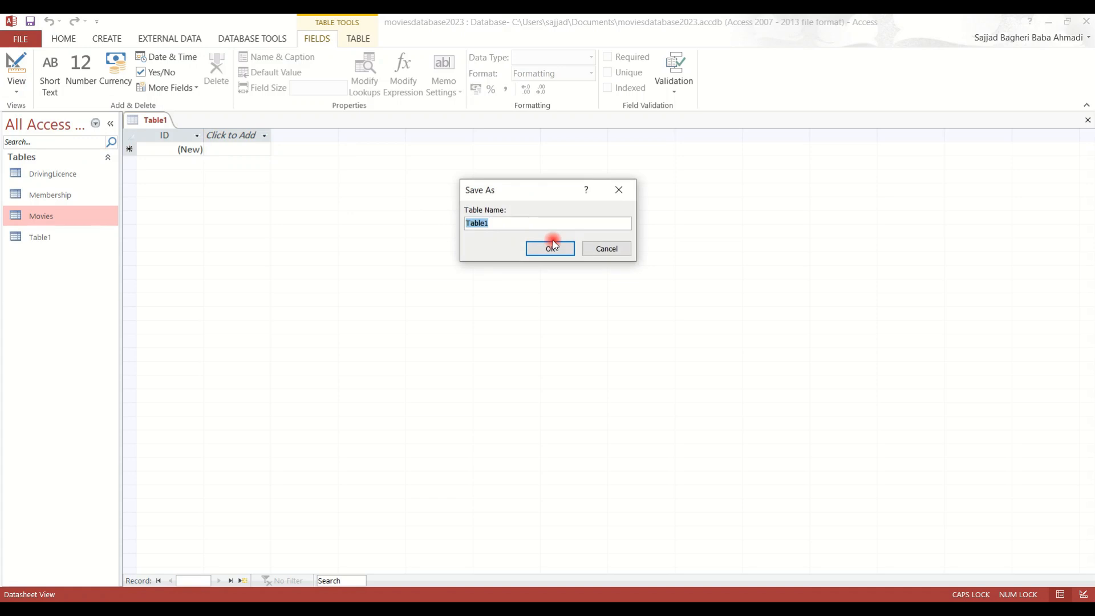
{"action": "type", "text": "p"}
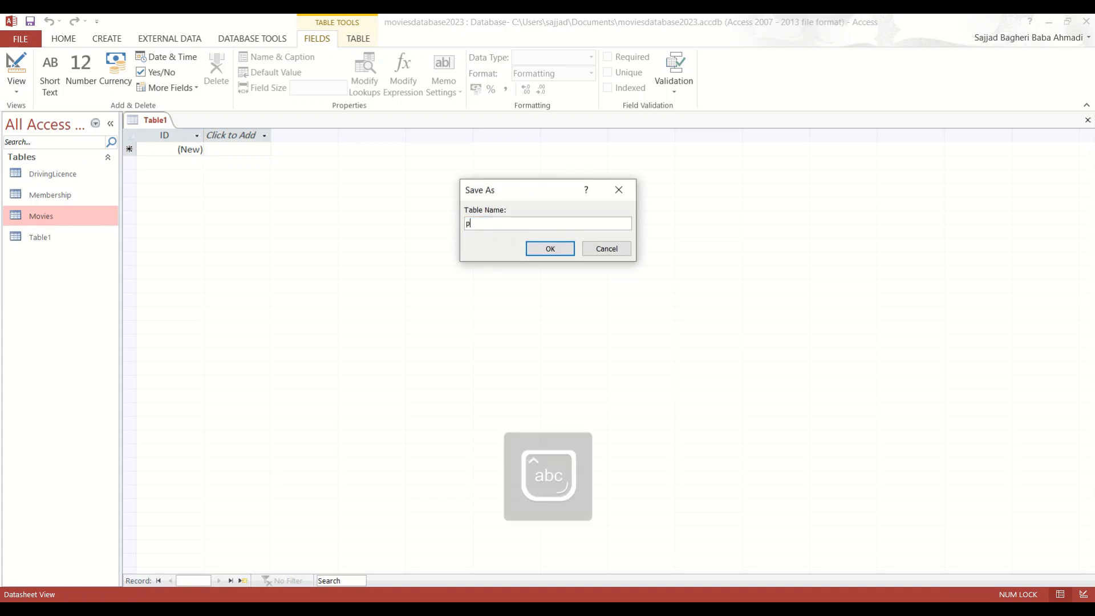
{"action": "type", "text": "UP"}
{"action": "key", "text": "Caps_Lock"}
{"action": "left_click", "coordinate": [545, 246]}
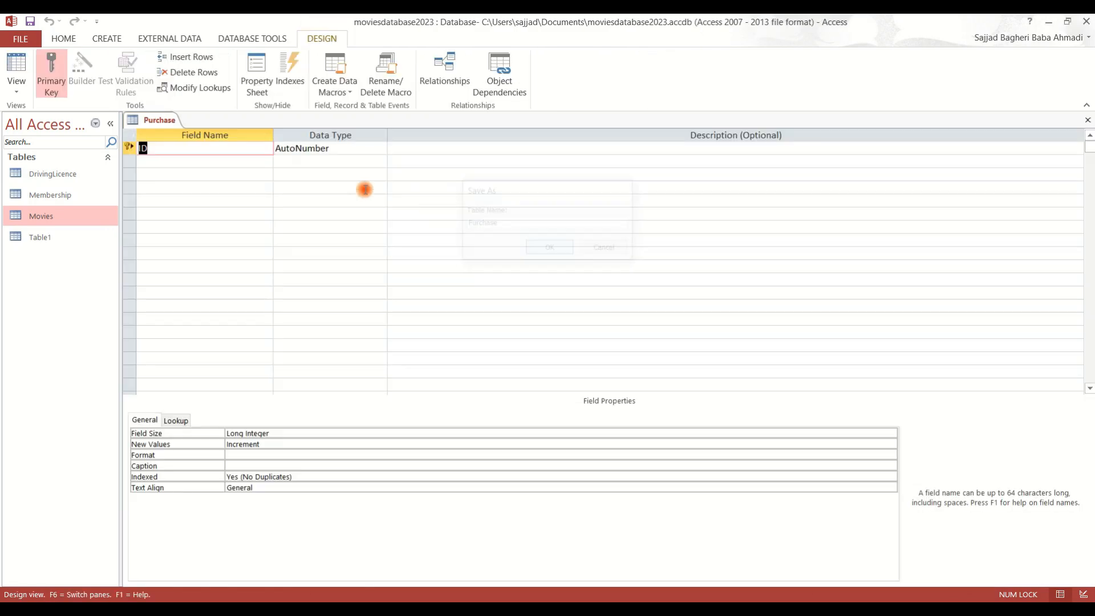
Step: Rename the first field from ID to PurchaseID
{"action": "left_click", "coordinate": [209, 145]}
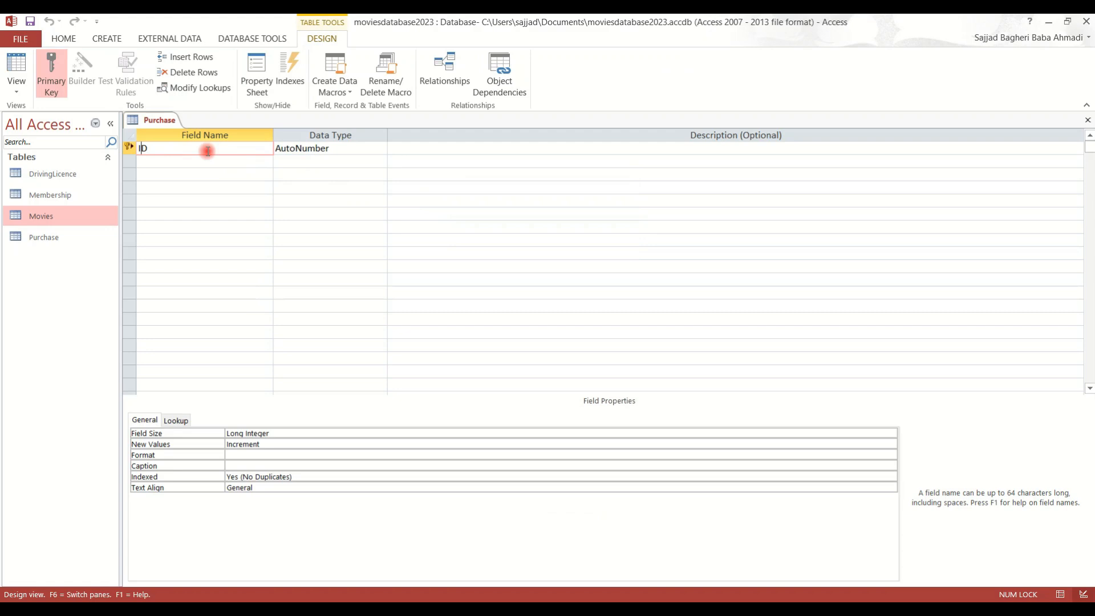
{"action": "key", "text": "Caps_Lock"}
{"action": "type", "text": "Pur"}
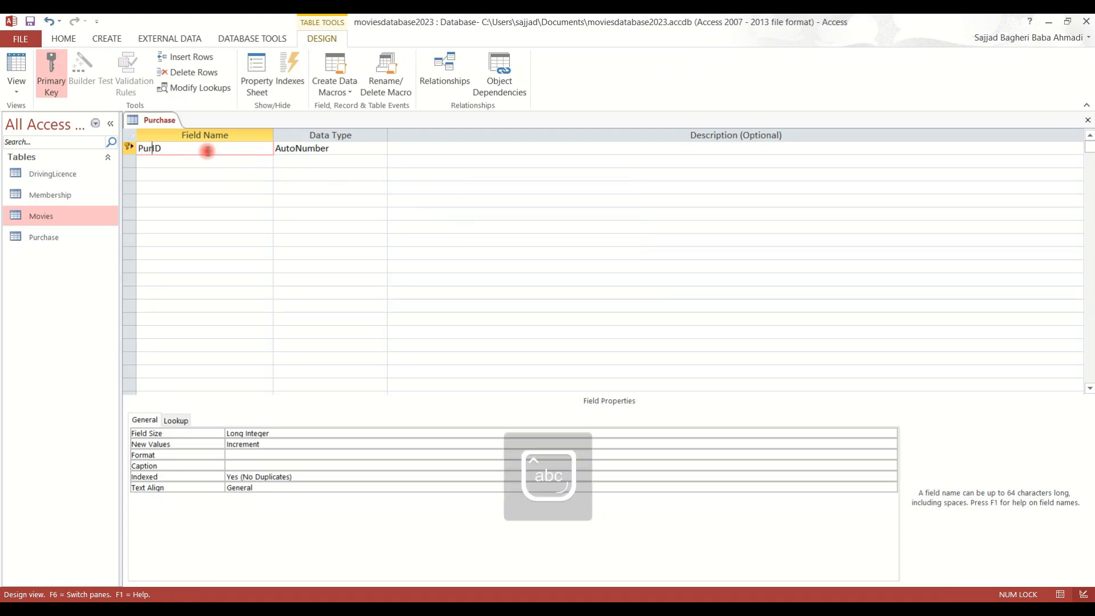
{"action": "type", "text": "chase"}
{"action": "left_click", "coordinate": [235, 163]}
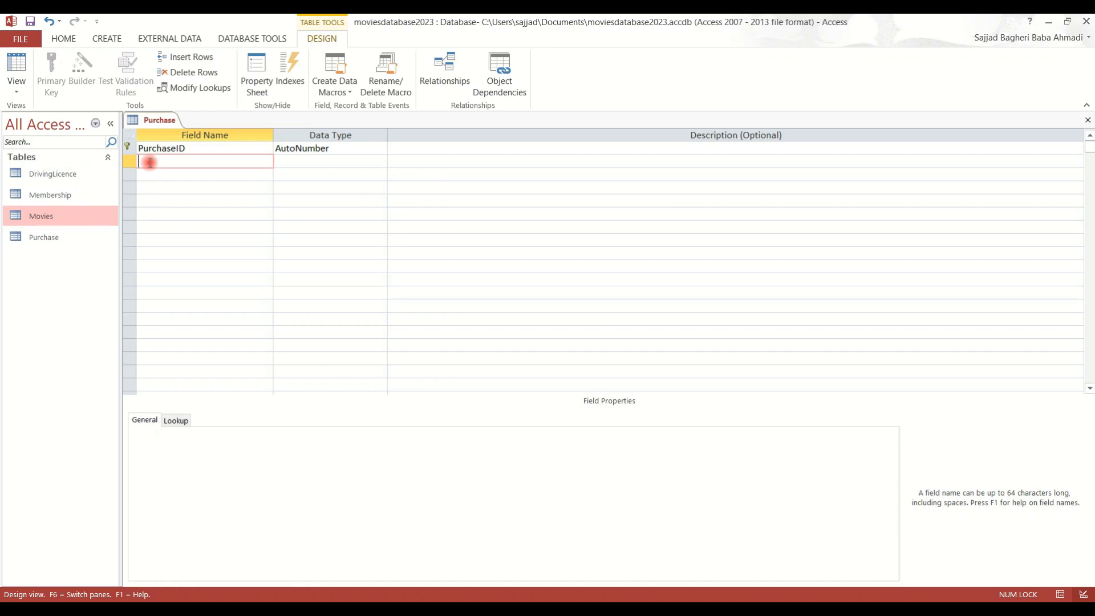
Step: Add a second field named MembershipID with the Lookup Wizard data type
{"action": "type", "text": "M"}
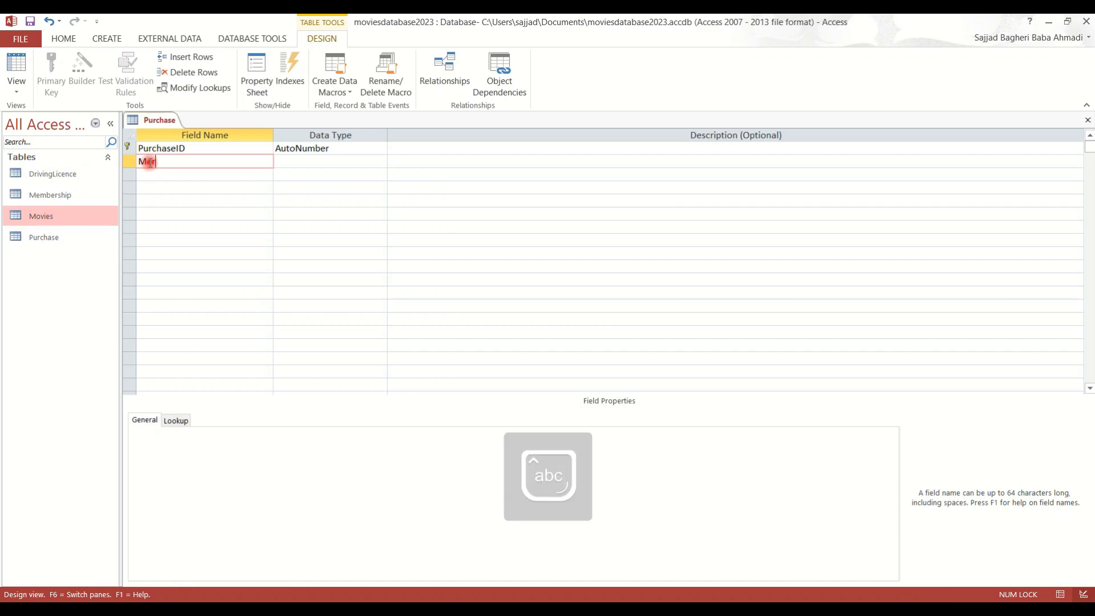
{"action": "type", "text": "embership"}
{"action": "key", "text": "Caps_Lock"}
{"action": "type", "text": "ID"}
{"action": "key", "text": "Caps_Lock"}
{"action": "left_click", "coordinate": [311, 162]}
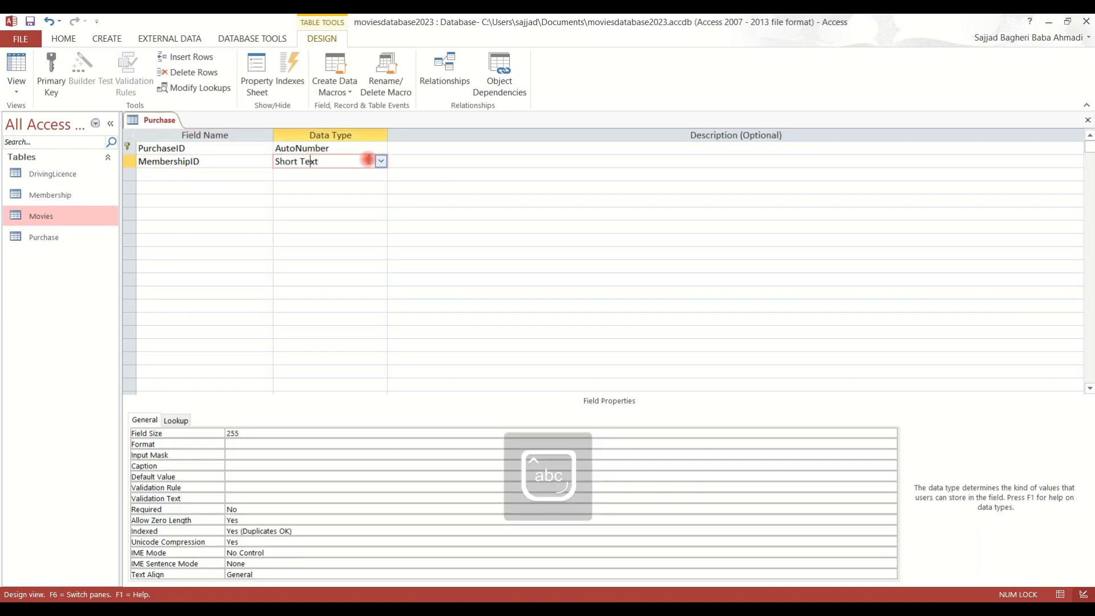
{"action": "left_click", "coordinate": [381, 162]}
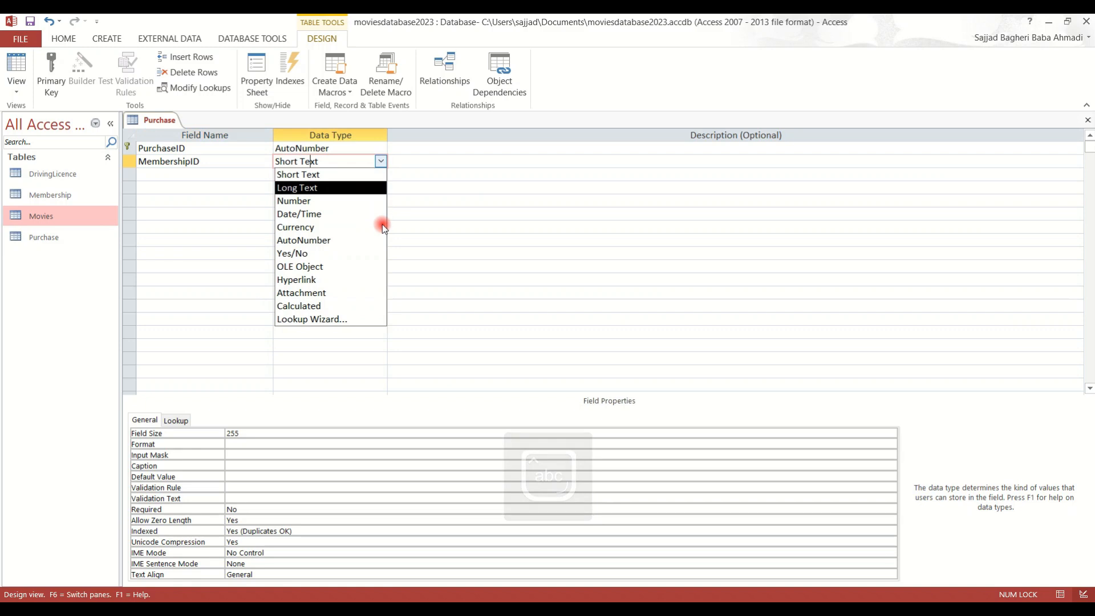
{"action": "left_click", "coordinate": [311, 319]}
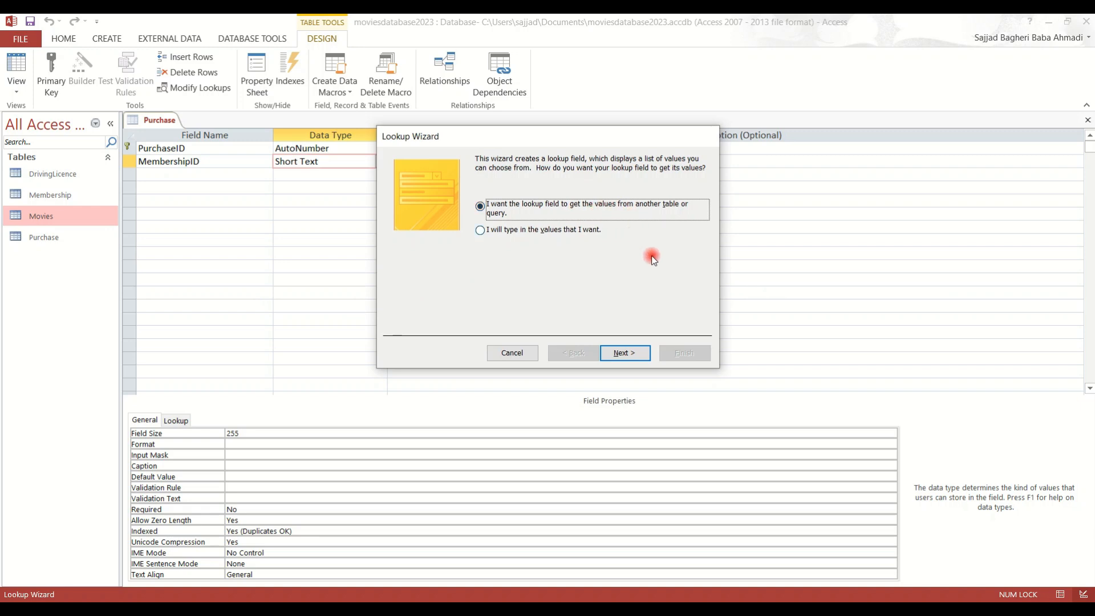
Step: Point the lookup at MermberID in the Membership table and save the Purchase table
{"action": "left_click", "coordinate": [633, 354]}
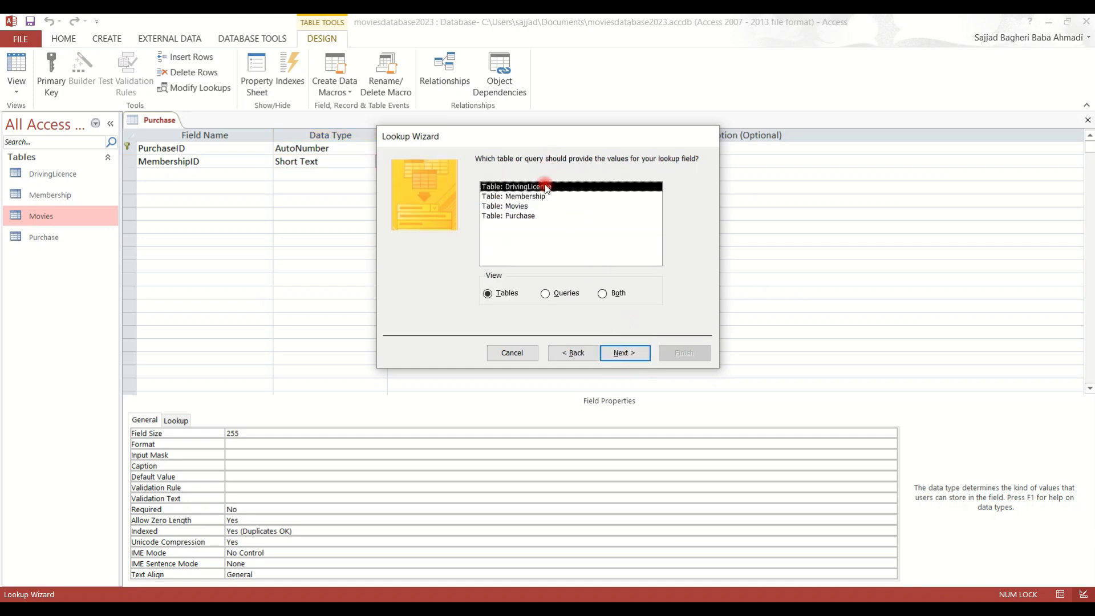
{"action": "left_click", "coordinate": [516, 196]}
{"action": "left_click", "coordinate": [624, 353]}
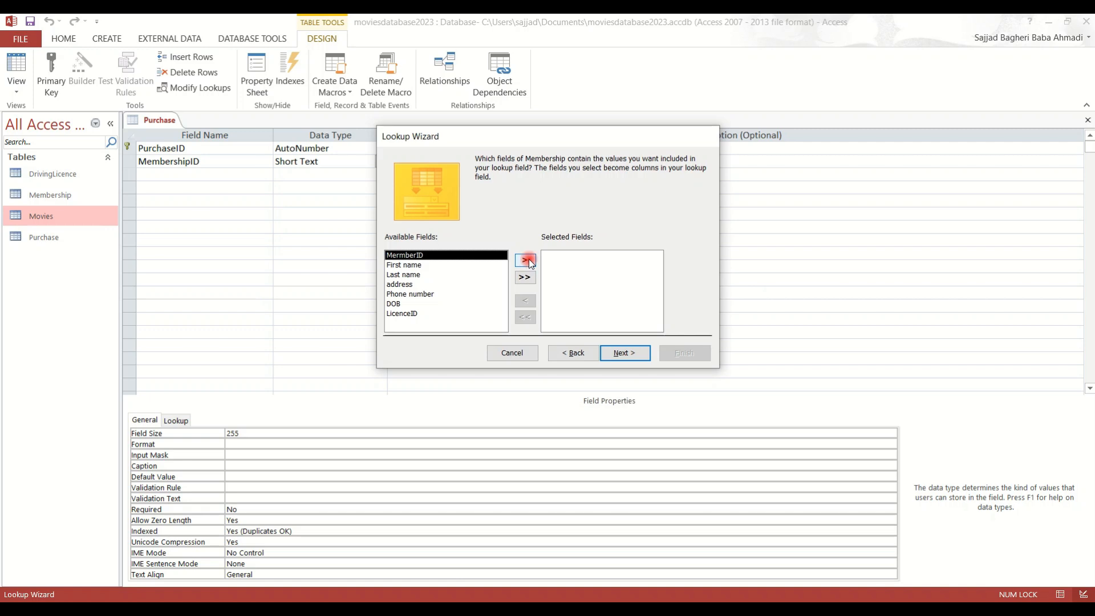
{"action": "left_click", "coordinate": [525, 260]}
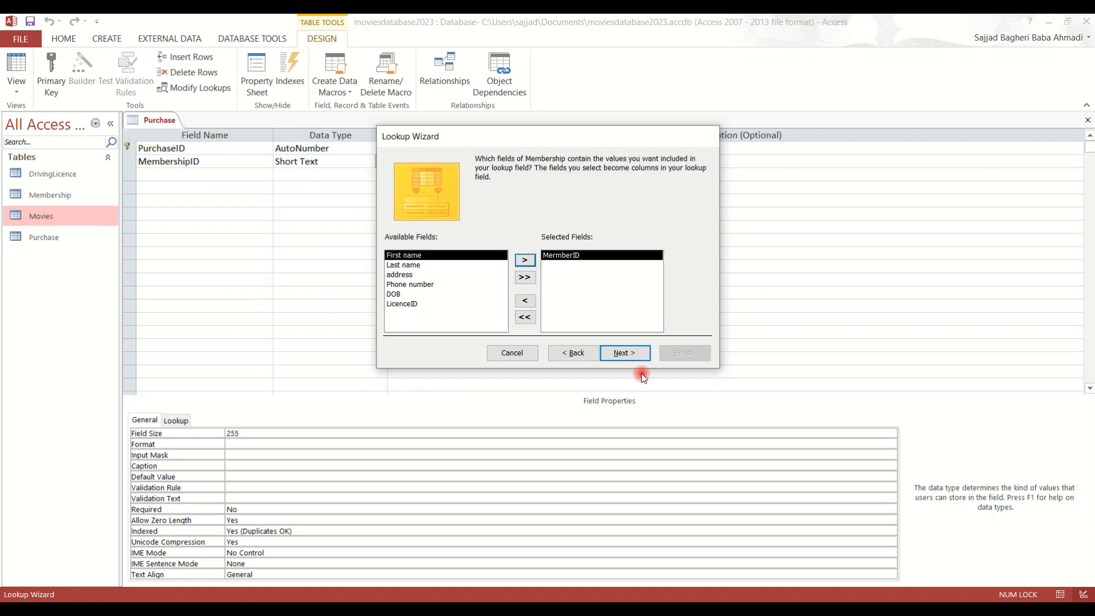
{"action": "left_click", "coordinate": [628, 351]}
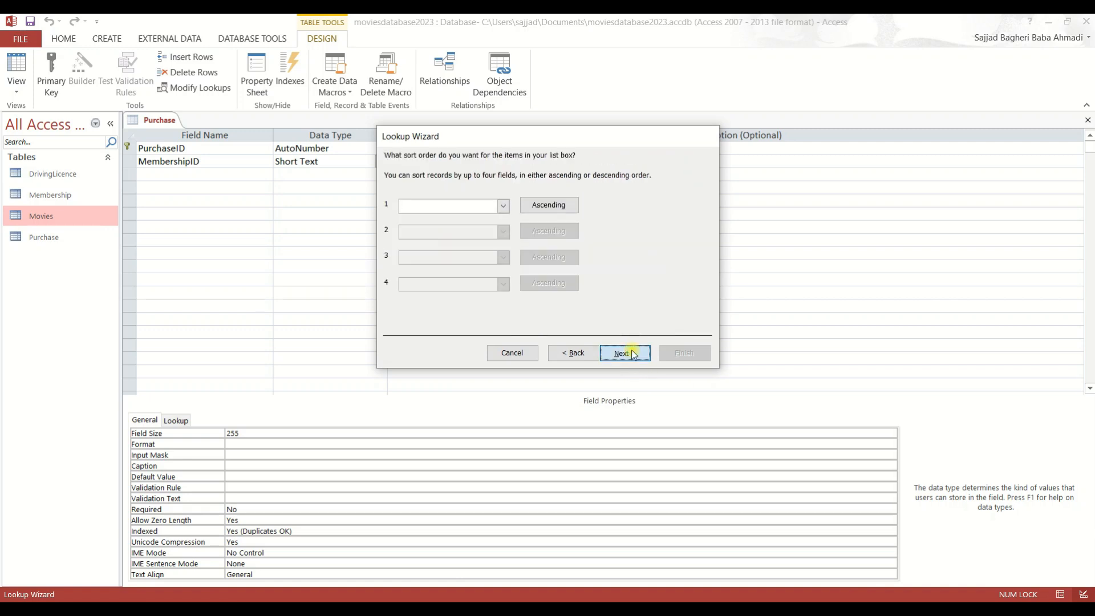
{"action": "left_click", "coordinate": [630, 353]}
{"action": "left_click", "coordinate": [629, 353]}
{"action": "left_click", "coordinate": [688, 355]}
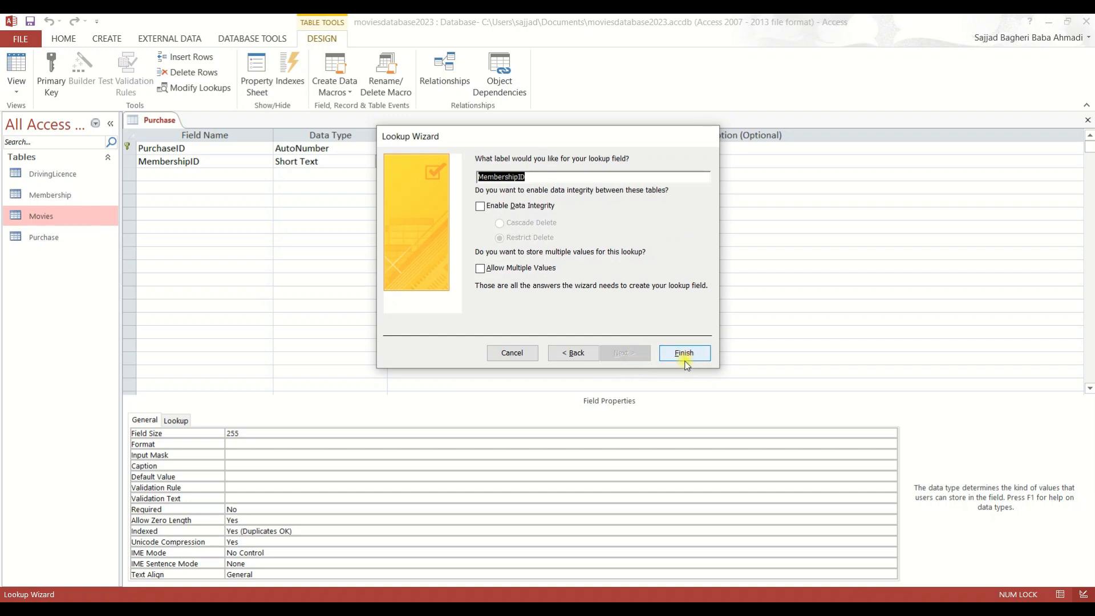
{"action": "left_click", "coordinate": [523, 355]}
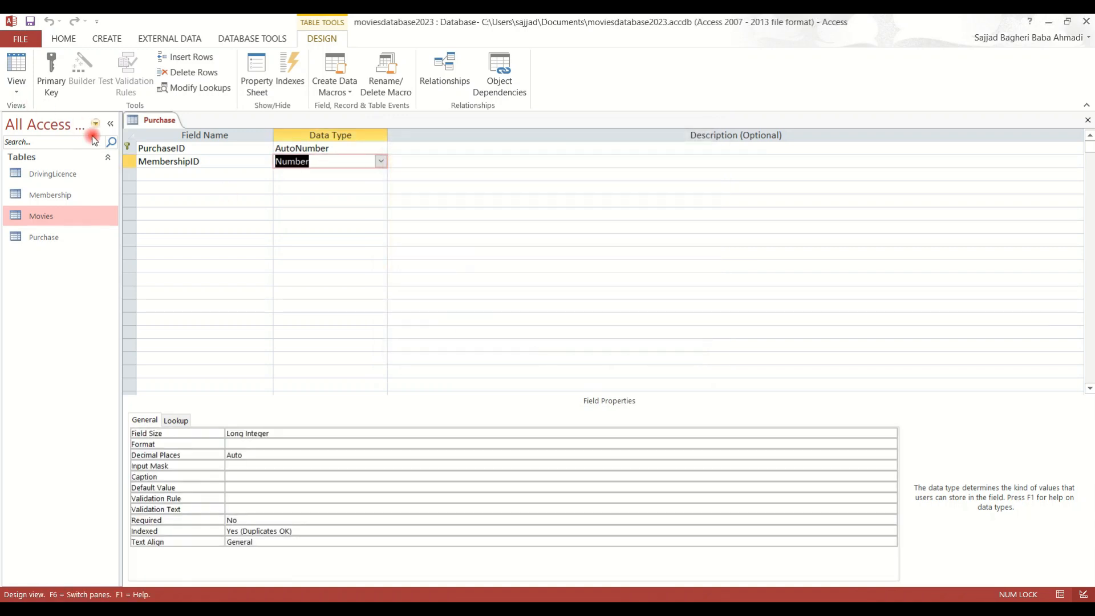
{"action": "left_click", "coordinate": [162, 175]}
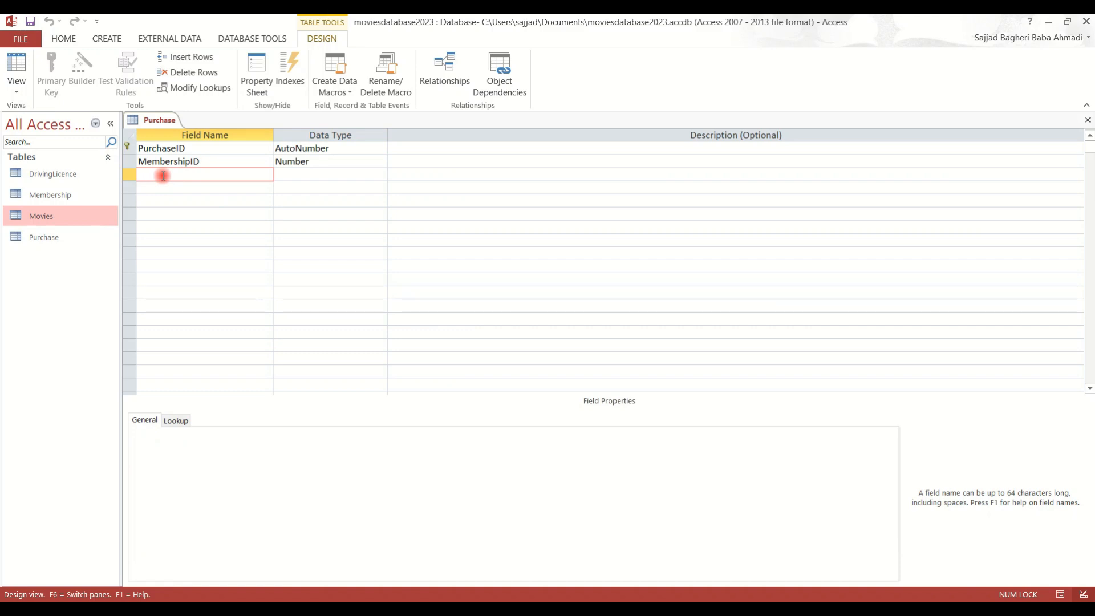
Step: Name the third field MovieID and give it the Lookup Wizard data type
{"action": "key", "text": "Caps_Lock"}
{"action": "type", "text": "Movie"}
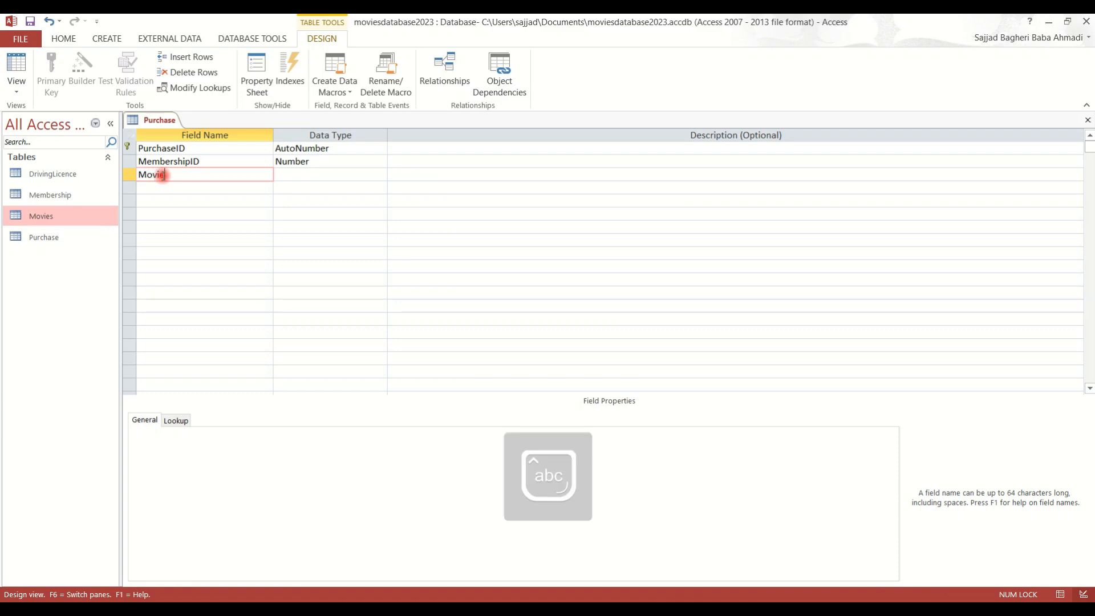
{"action": "key", "text": "Caps_Lock"}
{"action": "left_click", "coordinate": [362, 172]}
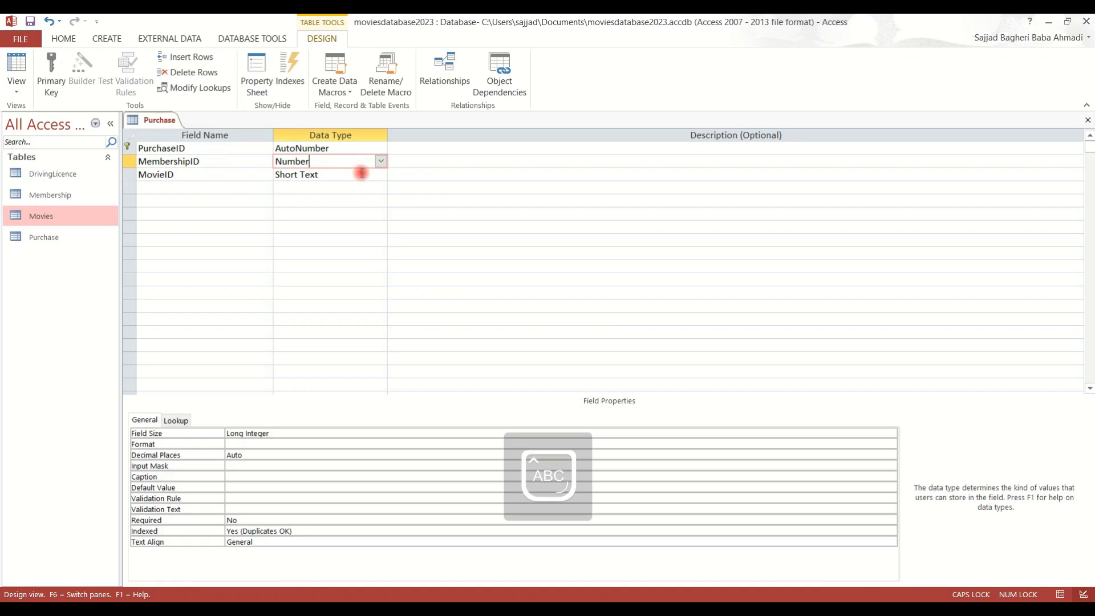
{"action": "left_click", "coordinate": [380, 174]}
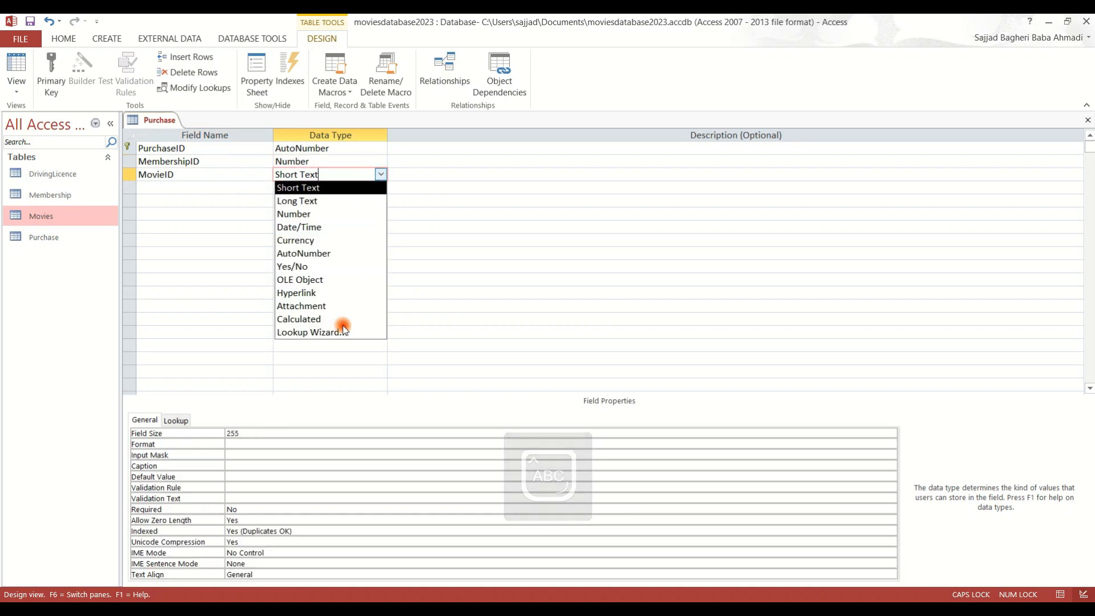
{"action": "left_click", "coordinate": [314, 333]}
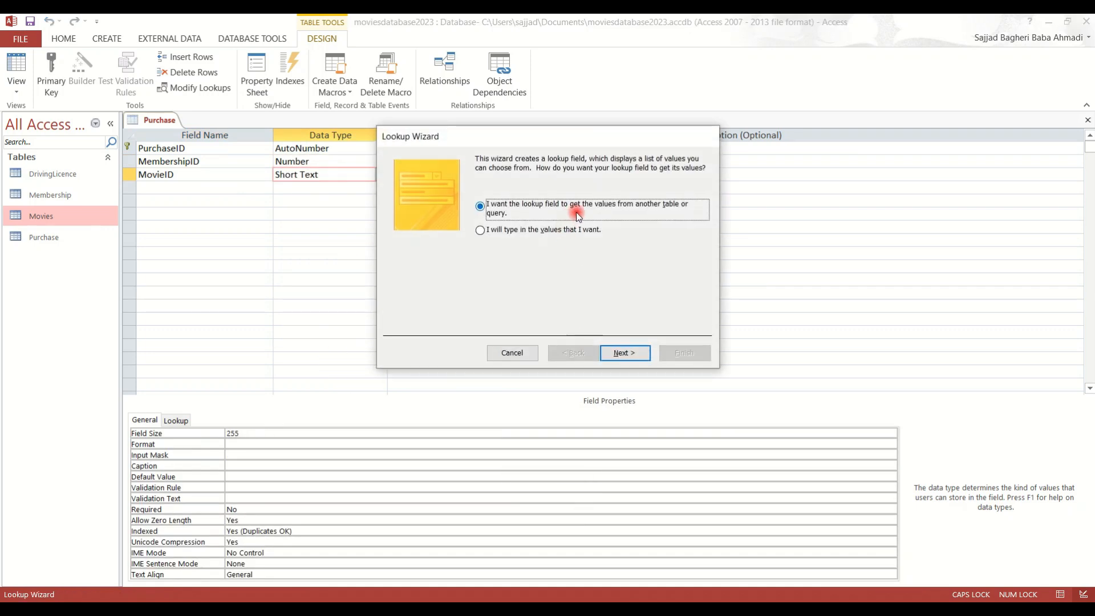
Step: Point the lookup at MovieID in the Movies table and save the Purchase table
{"action": "left_click", "coordinate": [628, 352]}
{"action": "left_click", "coordinate": [518, 207]}
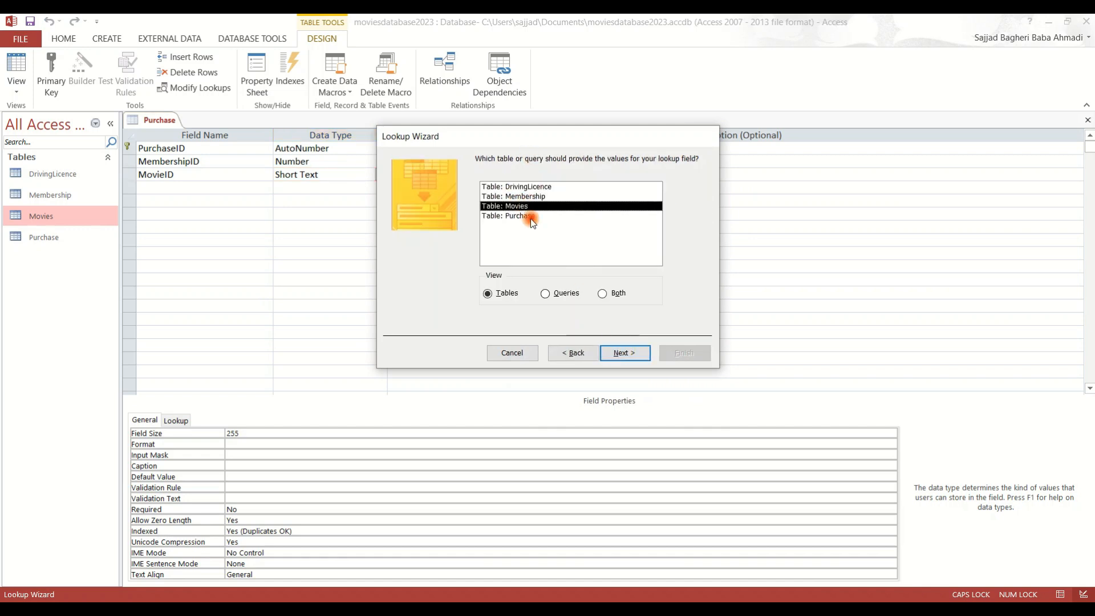
{"action": "left_click", "coordinate": [620, 353]}
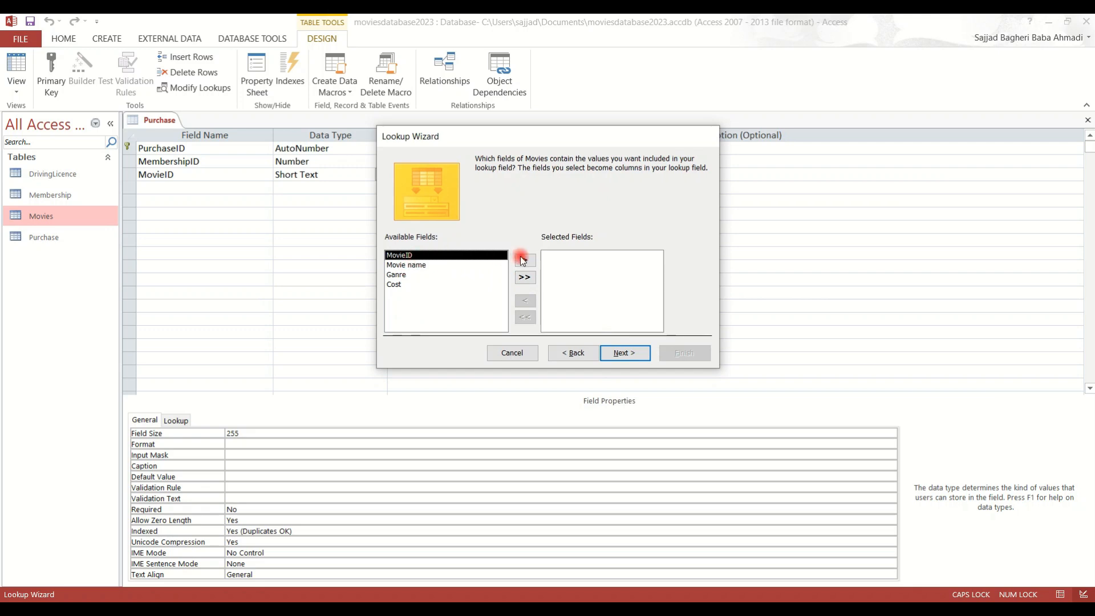
{"action": "left_click", "coordinate": [523, 260]}
{"action": "left_click", "coordinate": [624, 355]}
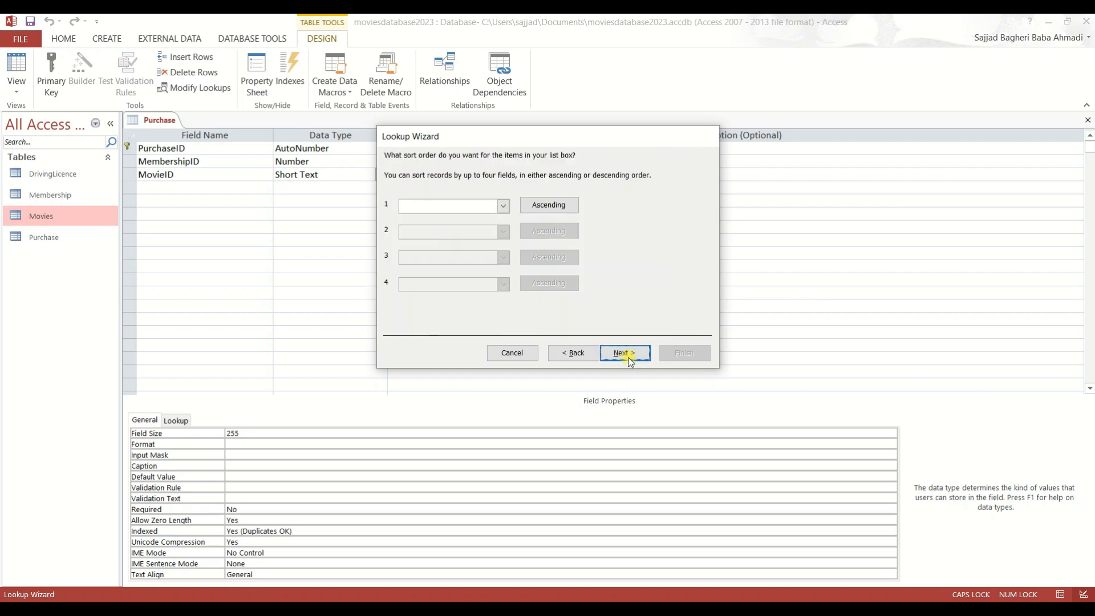
{"action": "left_click", "coordinate": [626, 353]}
{"action": "left_click", "coordinate": [626, 353]}
{"action": "left_click", "coordinate": [681, 352]}
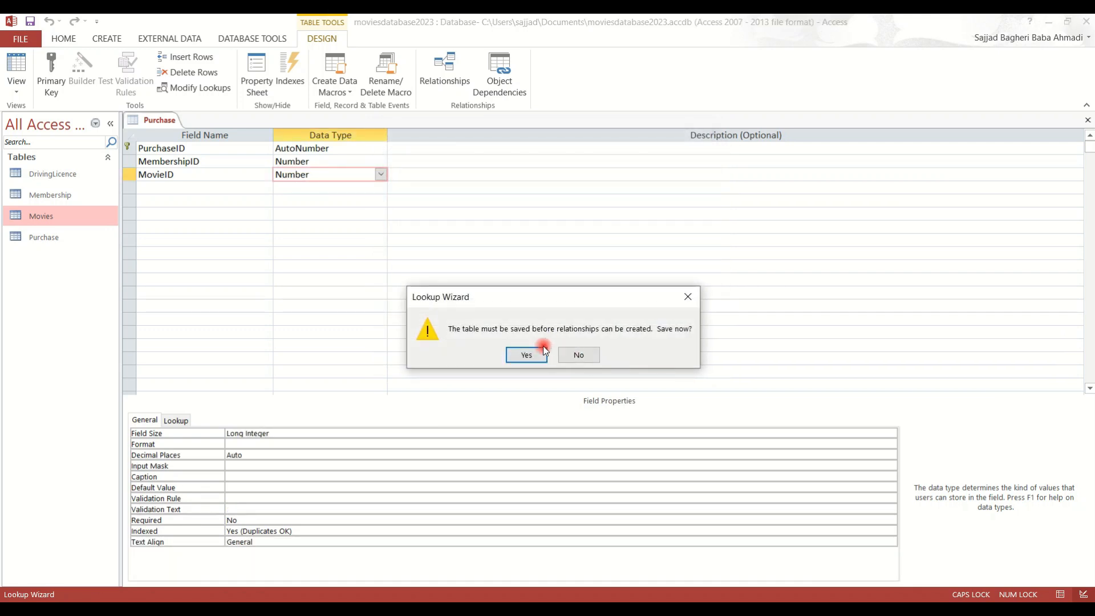
{"action": "left_click", "coordinate": [542, 348]}
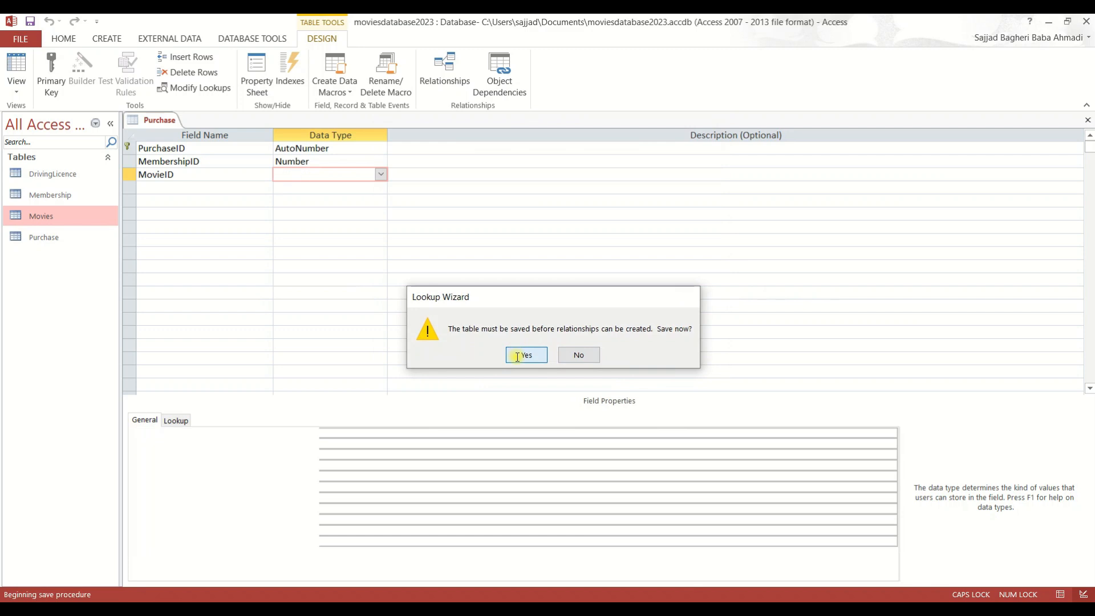
{"action": "left_click", "coordinate": [188, 189]}
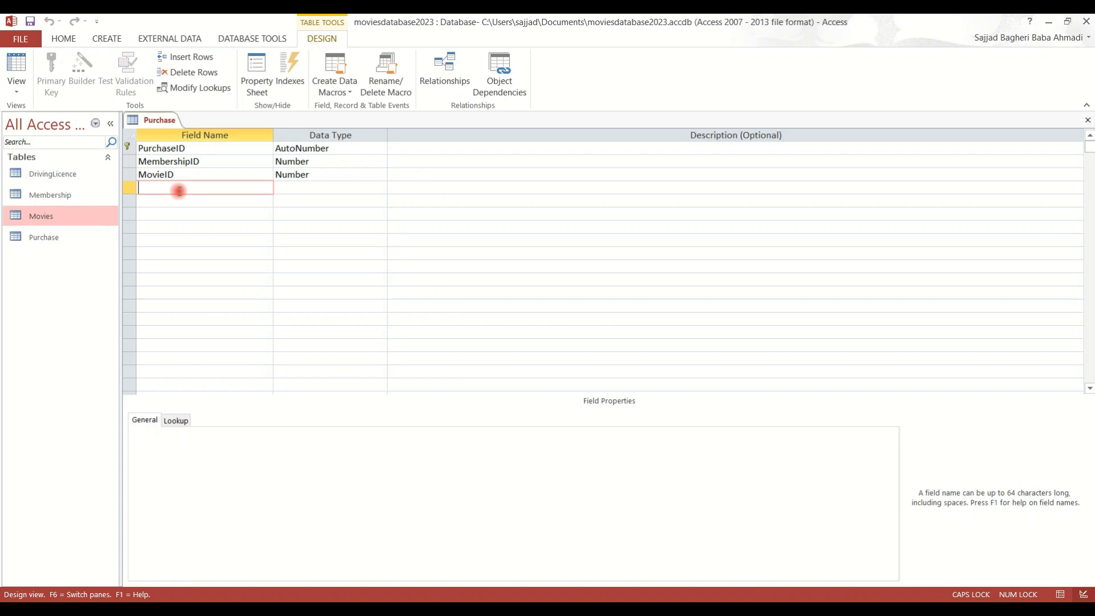
Step: Name the fourth field Date, dismissing the reserved-word warning
{"action": "key", "text": "Caps_Lock"}
{"action": "key", "text": "Caps_Lock"}
{"action": "type", "text": "D"}
{"action": "key", "text": "Caps_Lock"}
{"action": "type", "text": "a"}
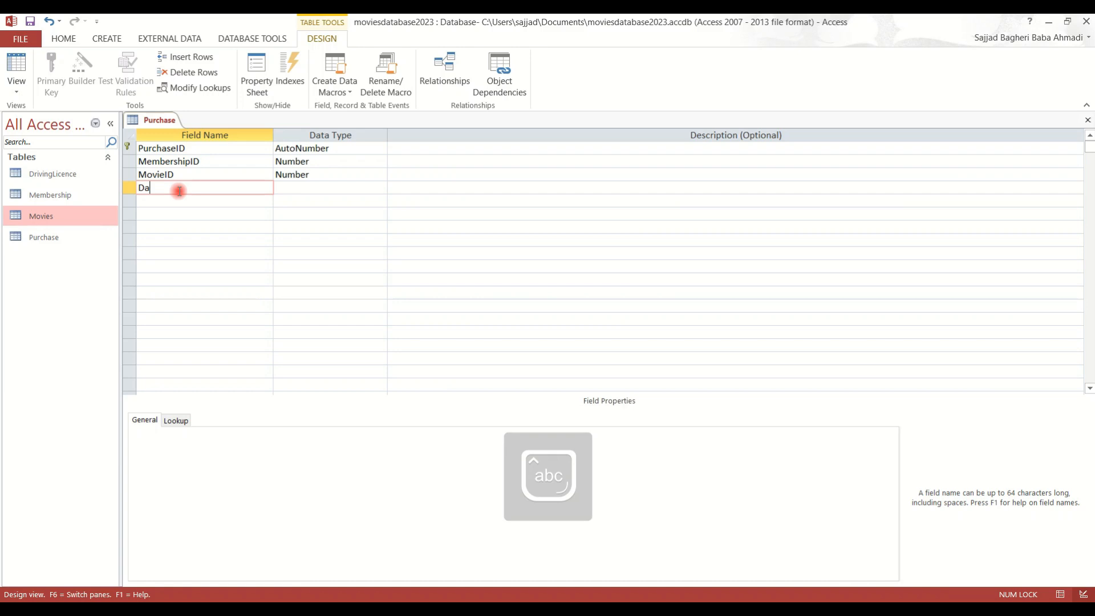
{"action": "type", "text": "te"}
{"action": "left_click", "coordinate": [330, 189]}
{"action": "left_click", "coordinate": [493, 358]}
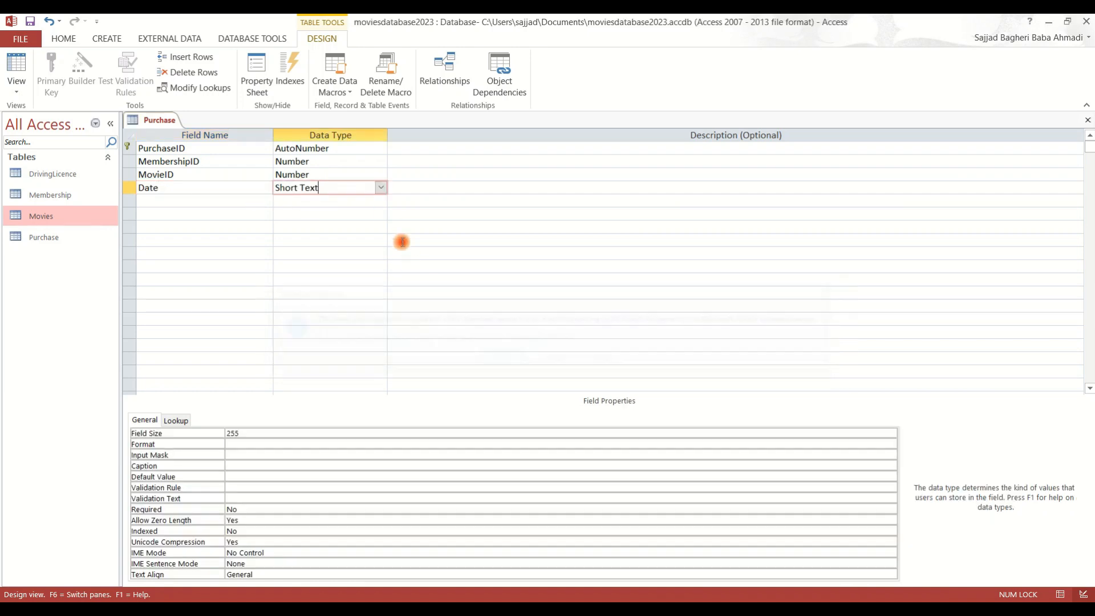
Step: Set the Date field's type to Date/Time, then save and close the Purchase design
{"action": "left_click", "coordinate": [380, 188]}
{"action": "left_click", "coordinate": [342, 253]}
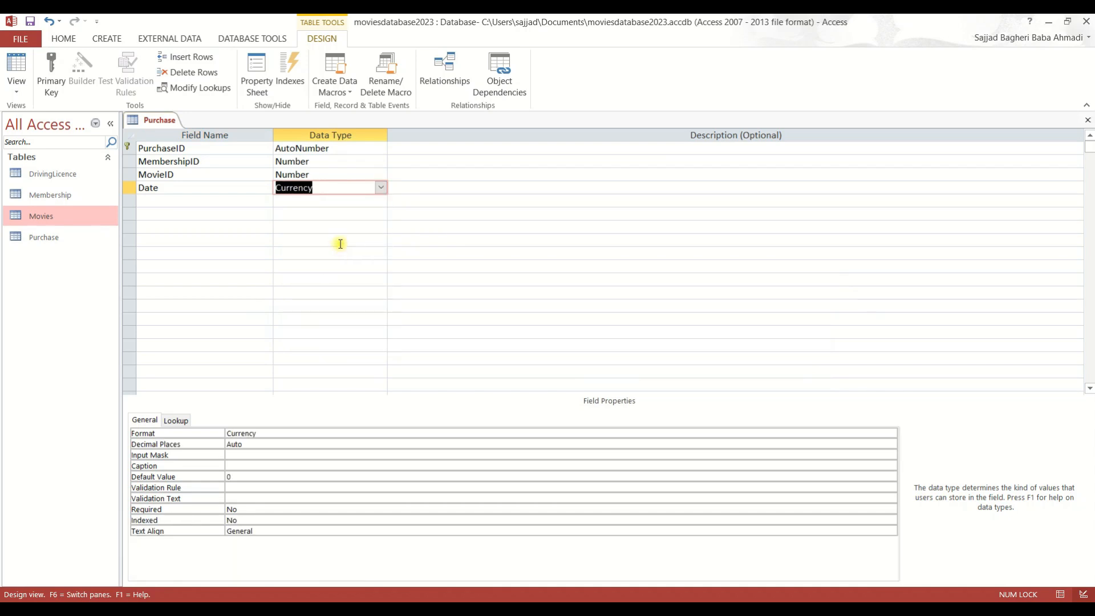
{"action": "left_click", "coordinate": [380, 188]}
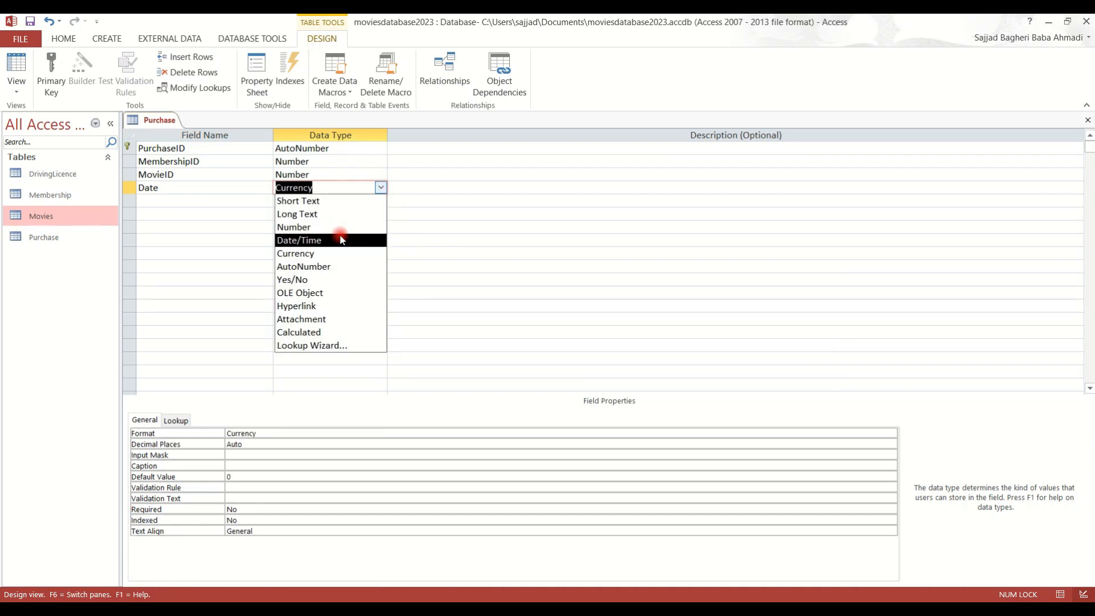
{"action": "left_click", "coordinate": [341, 240]}
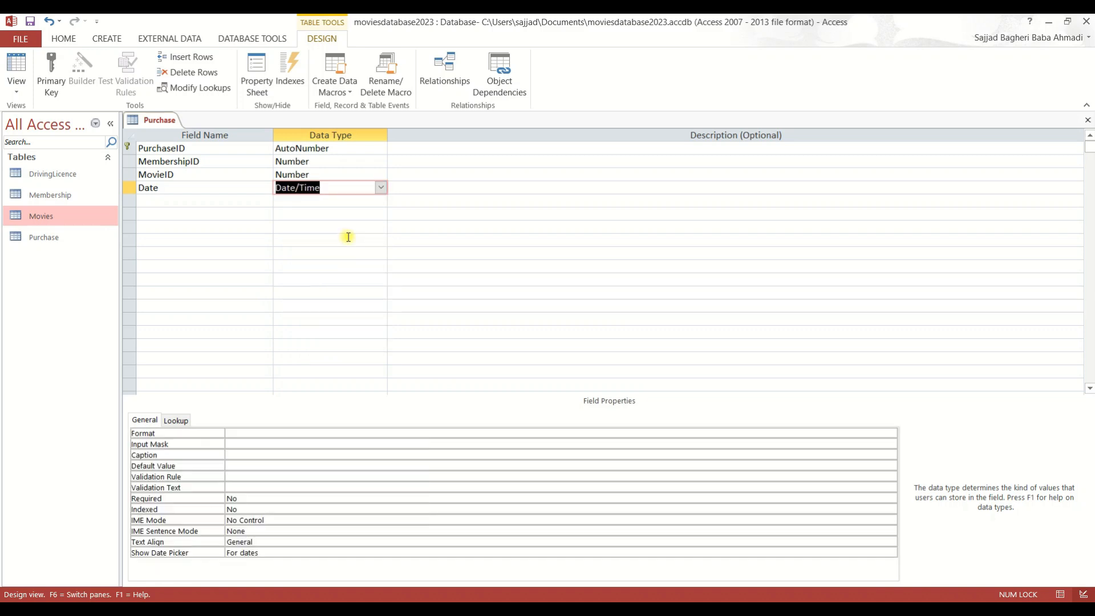
{"action": "left_click", "coordinate": [1088, 120]}
{"action": "left_click", "coordinate": [498, 353]}
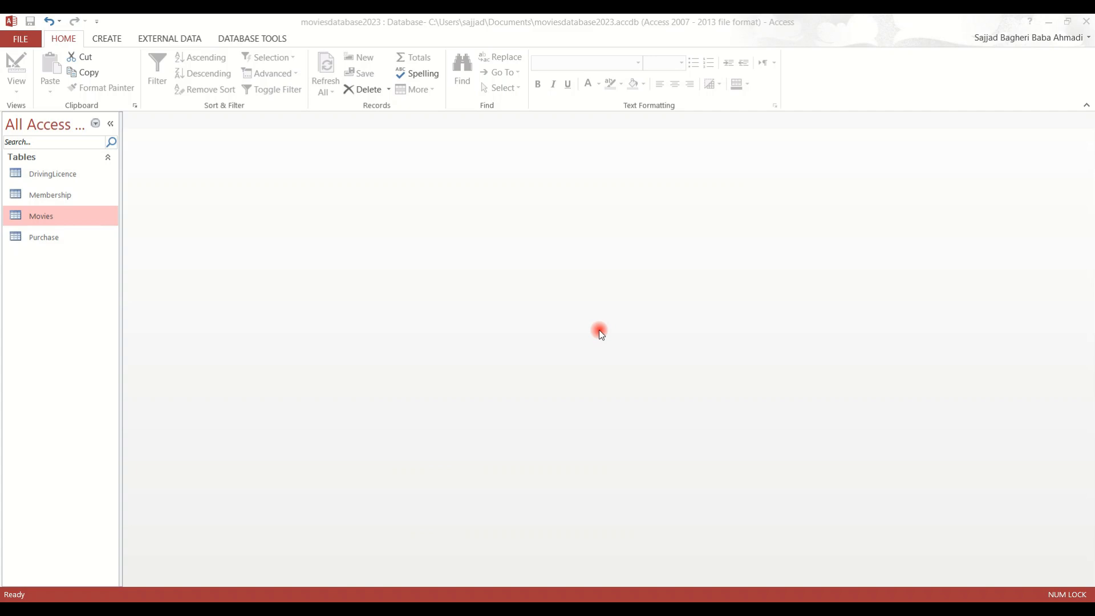
Step: Open the DrivingLicence table in Datasheet View
{"action": "left_click", "coordinate": [61, 173]}
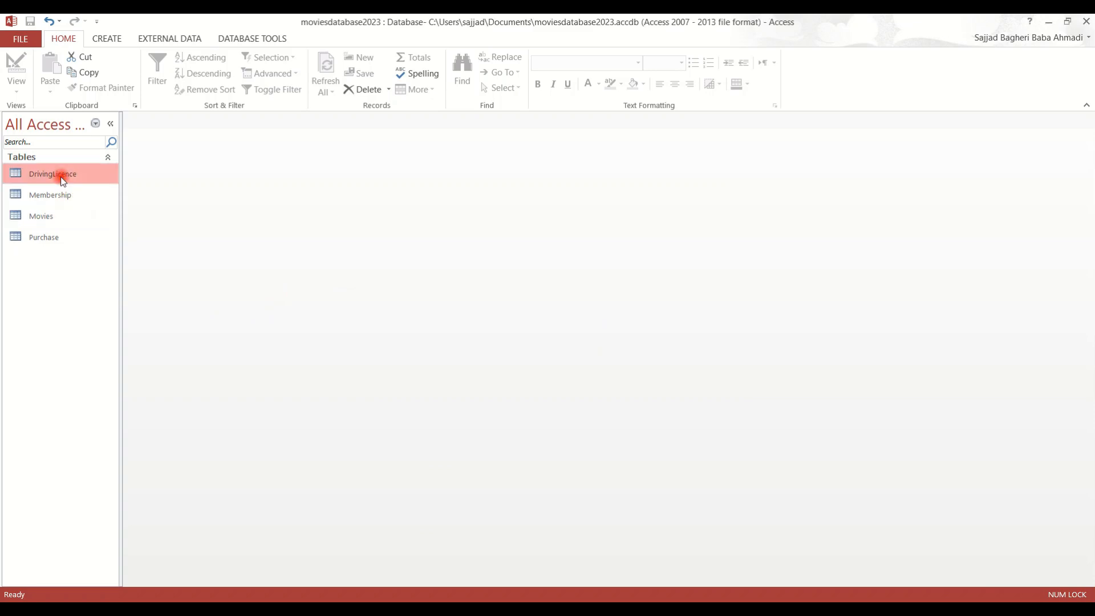
{"action": "double_click", "coordinate": [61, 174]}
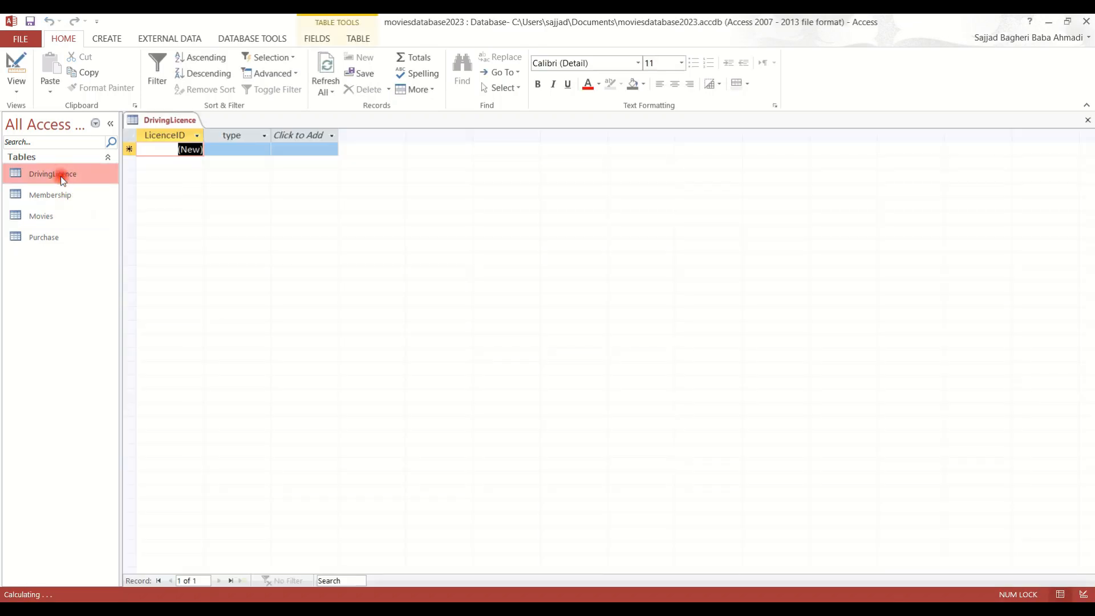
{"action": "left_click", "coordinate": [17, 88]}
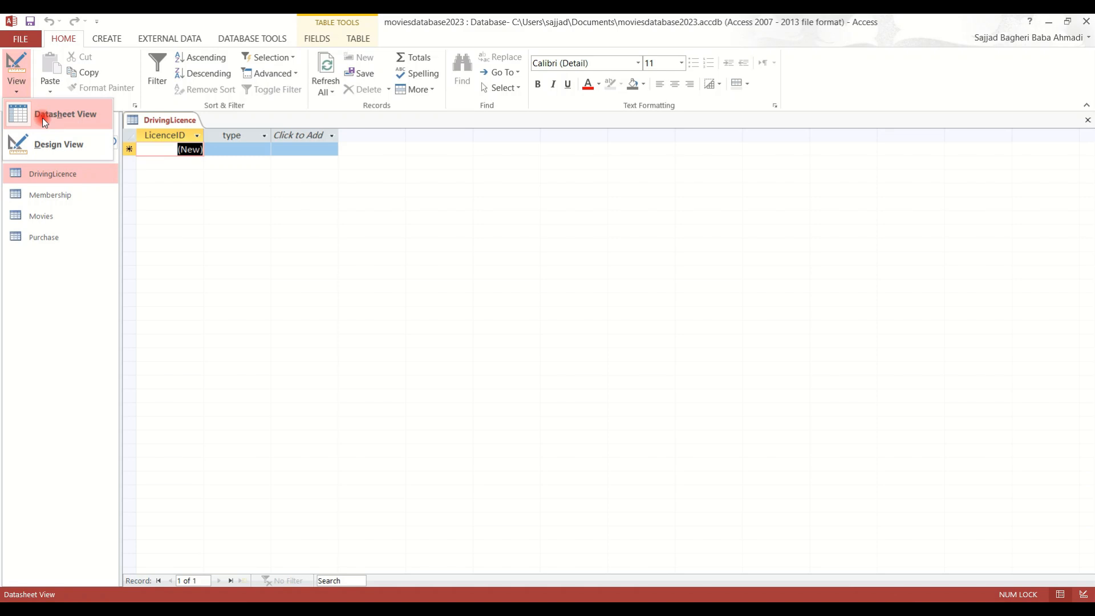
{"action": "left_click", "coordinate": [43, 118]}
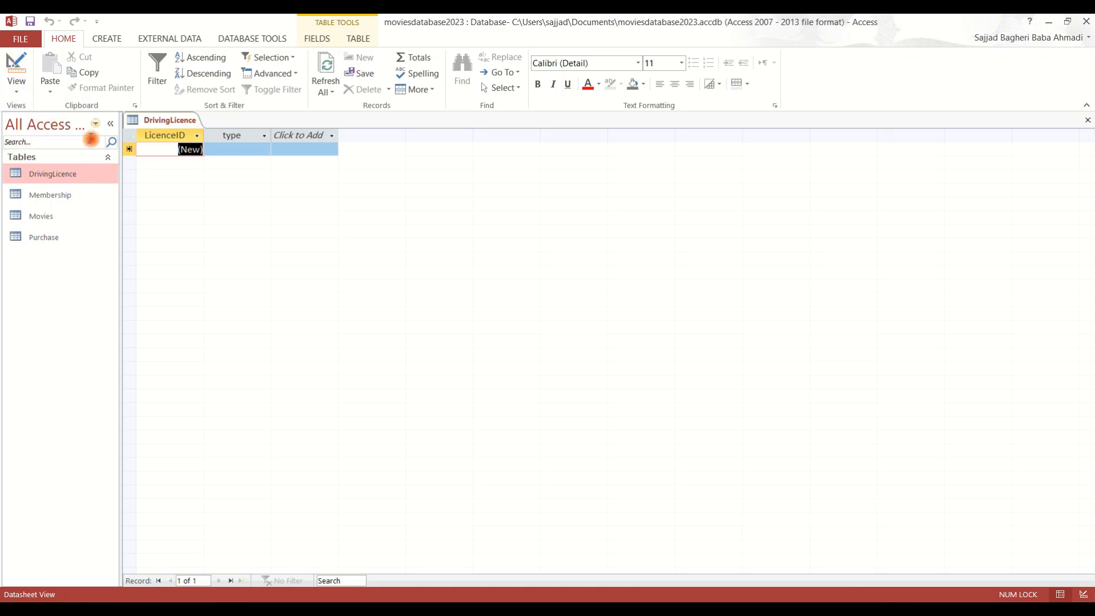
Step: Add three licence records with types B1, B and C, then close the table
{"action": "left_click", "coordinate": [228, 149]}
{"action": "left_click", "coordinate": [265, 149]}
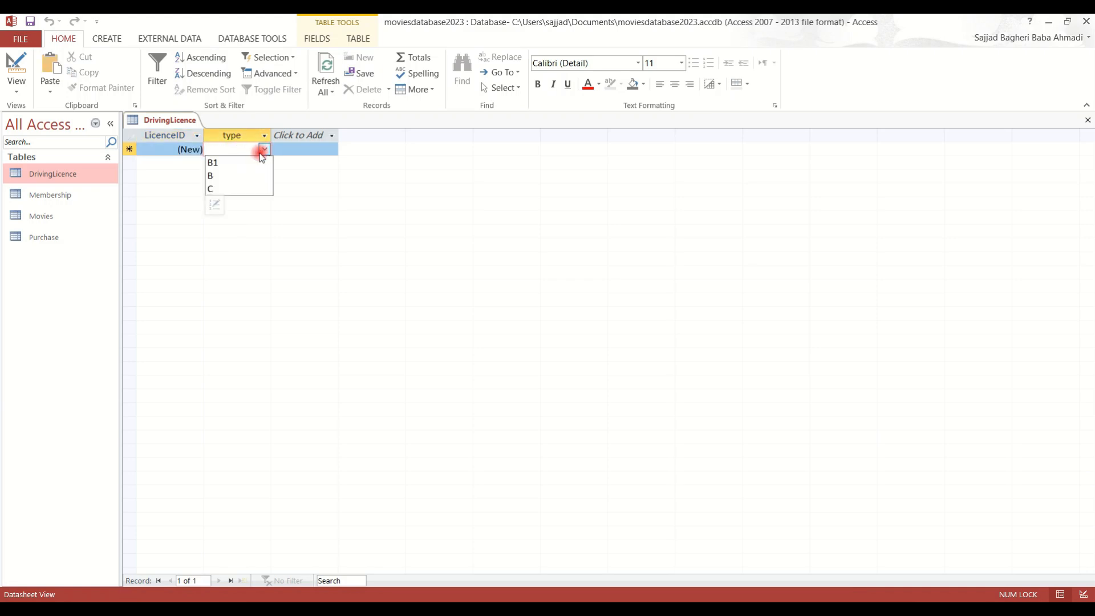
{"action": "left_click", "coordinate": [249, 163]}
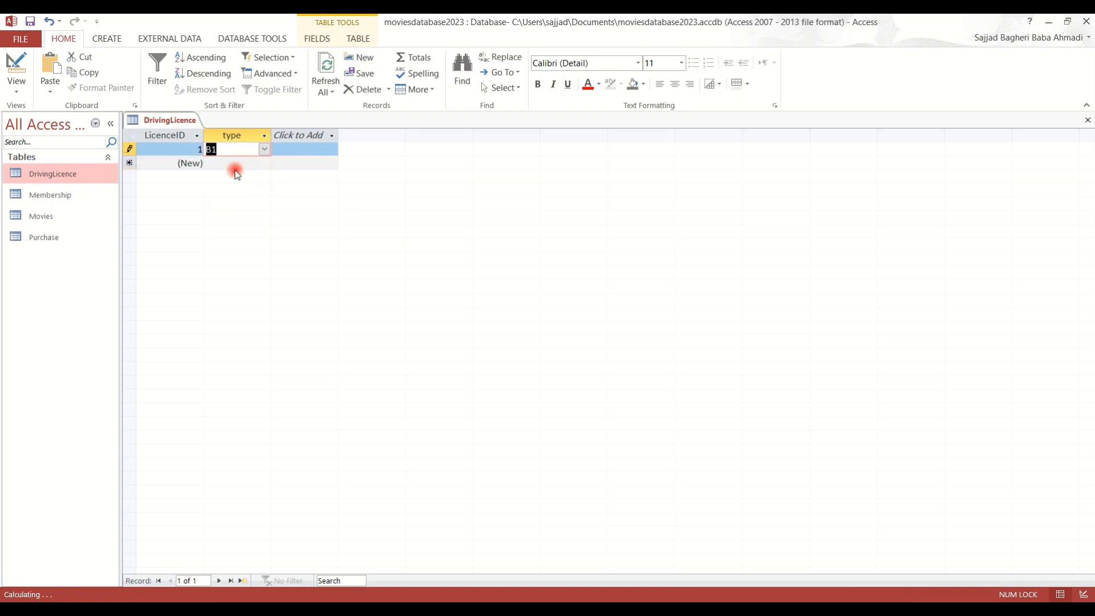
{"action": "left_click", "coordinate": [268, 167]}
{"action": "left_click", "coordinate": [274, 165]}
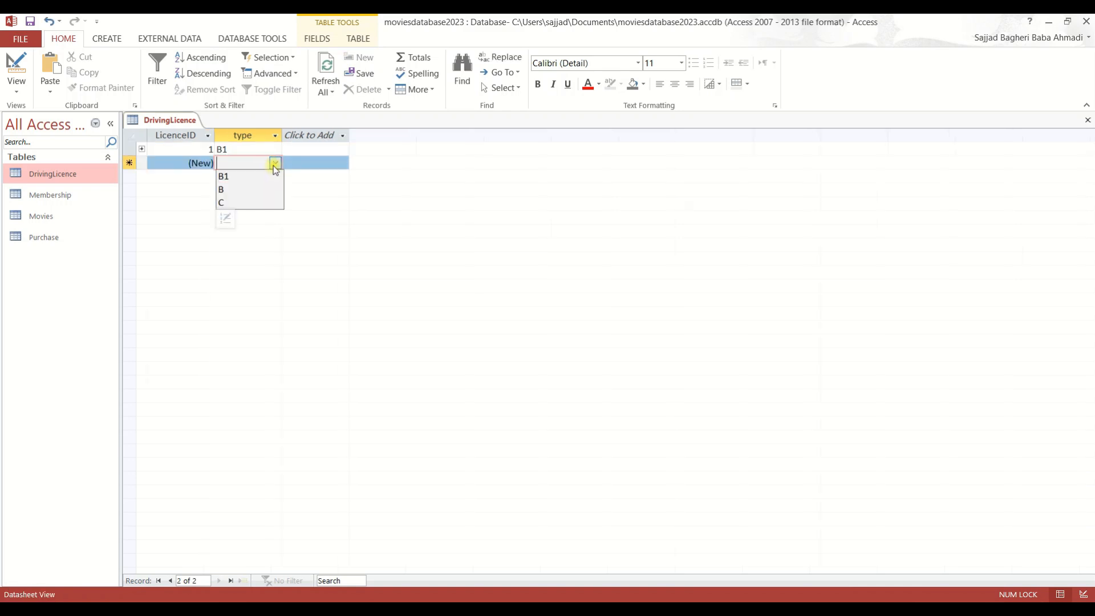
{"action": "left_click", "coordinate": [260, 189]}
{"action": "left_click", "coordinate": [254, 178]}
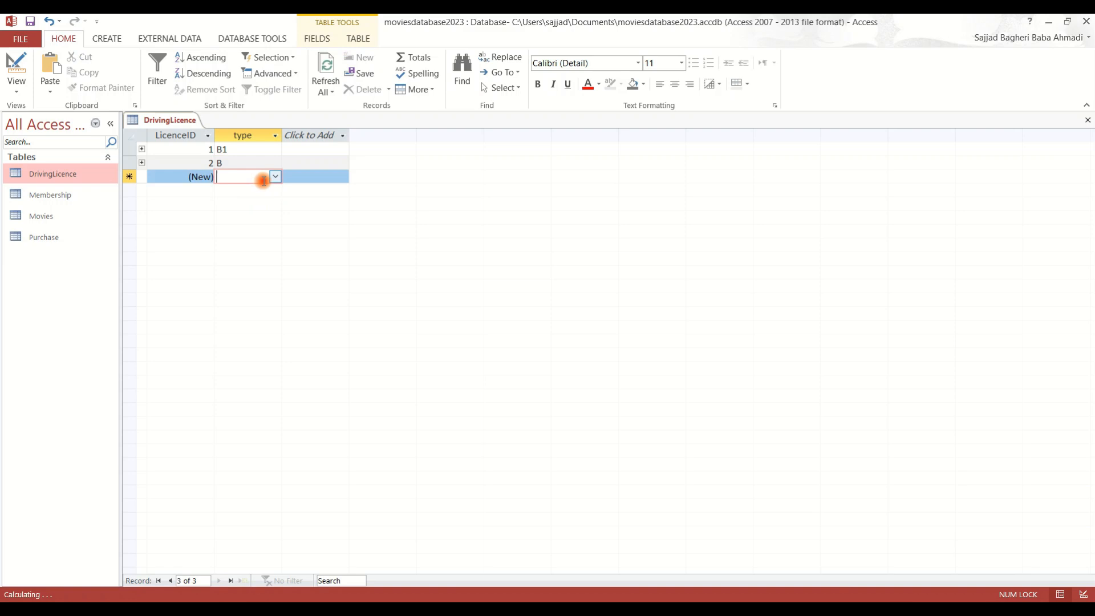
{"action": "left_click", "coordinate": [275, 177]}
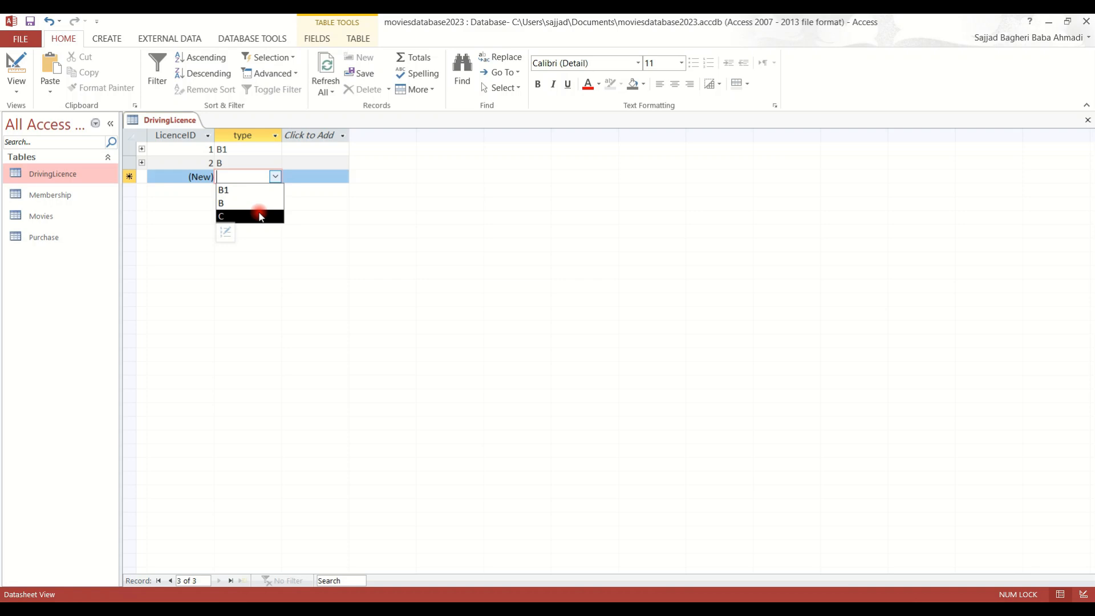
{"action": "left_click", "coordinate": [260, 216]}
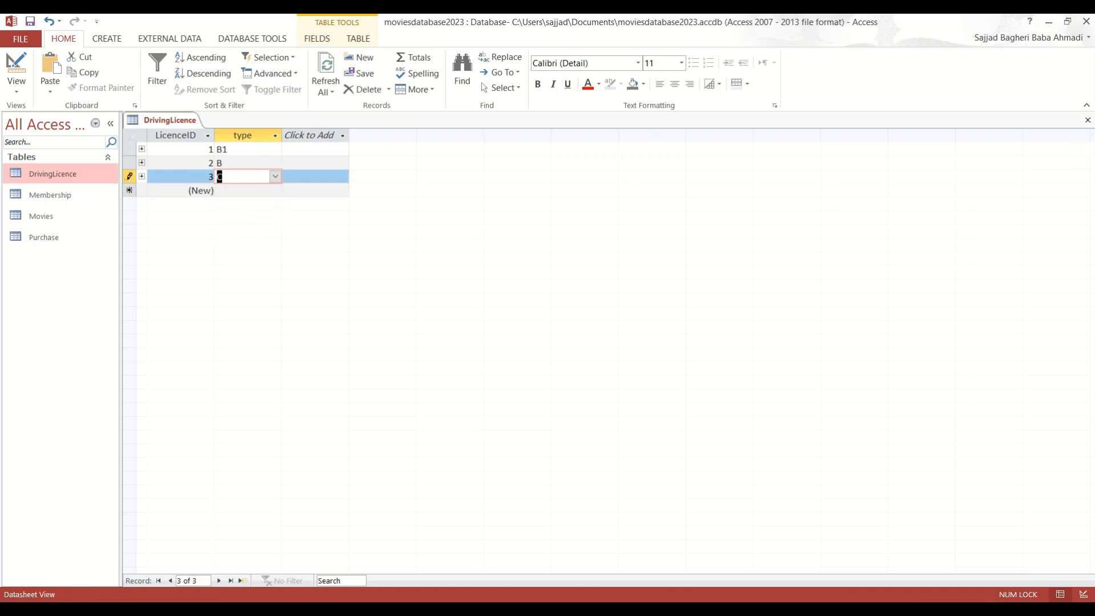
{"action": "left_click", "coordinate": [1087, 120]}
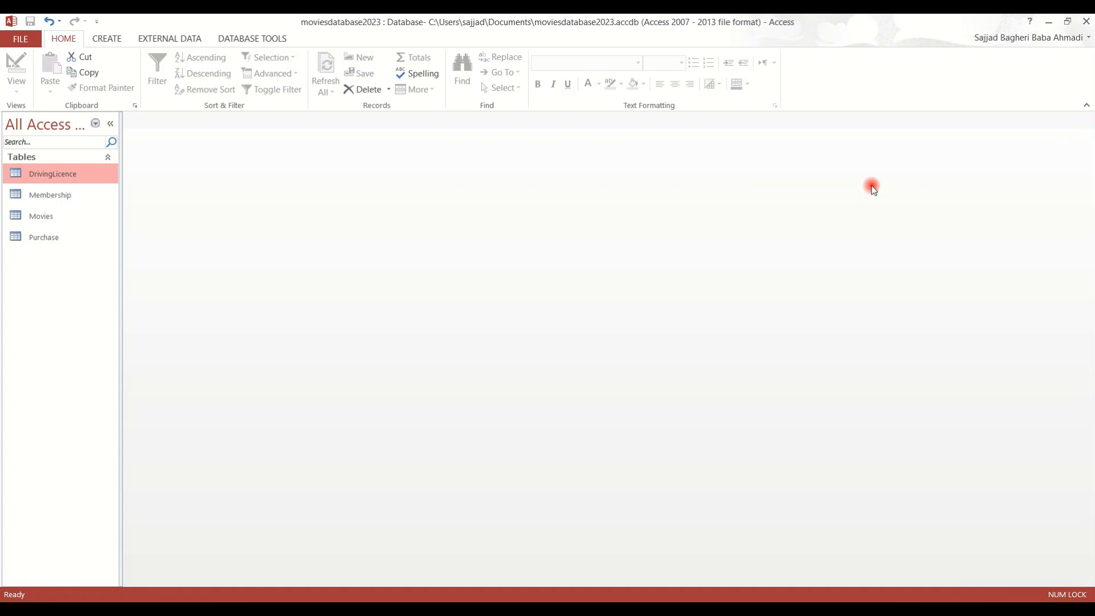
Step: Open the Membership table and enter the first member's first and last name
{"action": "double_click", "coordinate": [55, 198]}
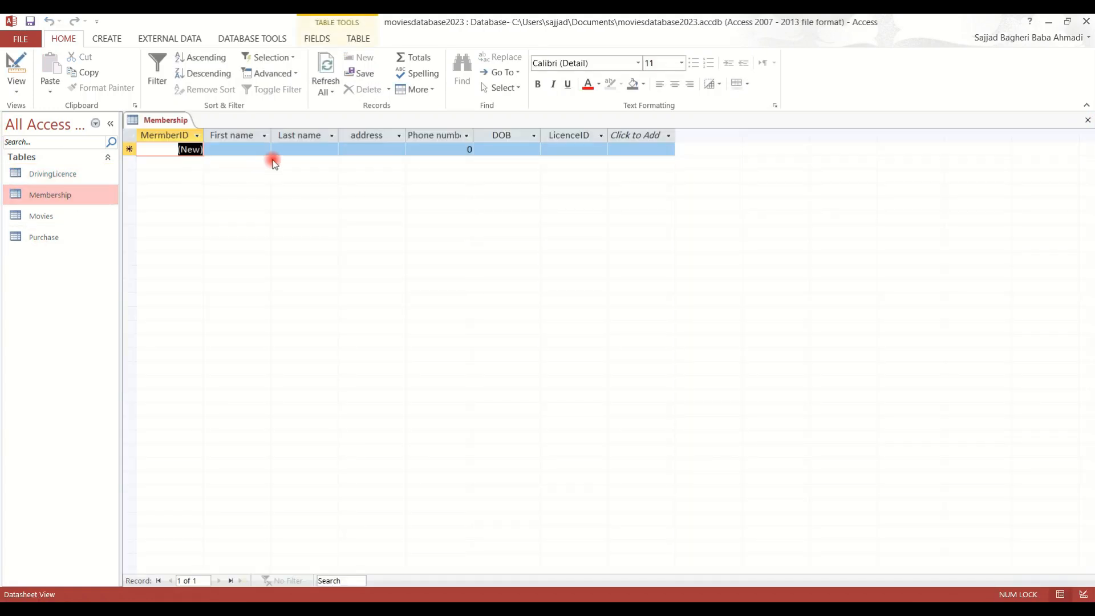
{"action": "left_click", "coordinate": [197, 135]}
{"action": "left_click", "coordinate": [197, 136]}
{"action": "left_click", "coordinate": [237, 146]}
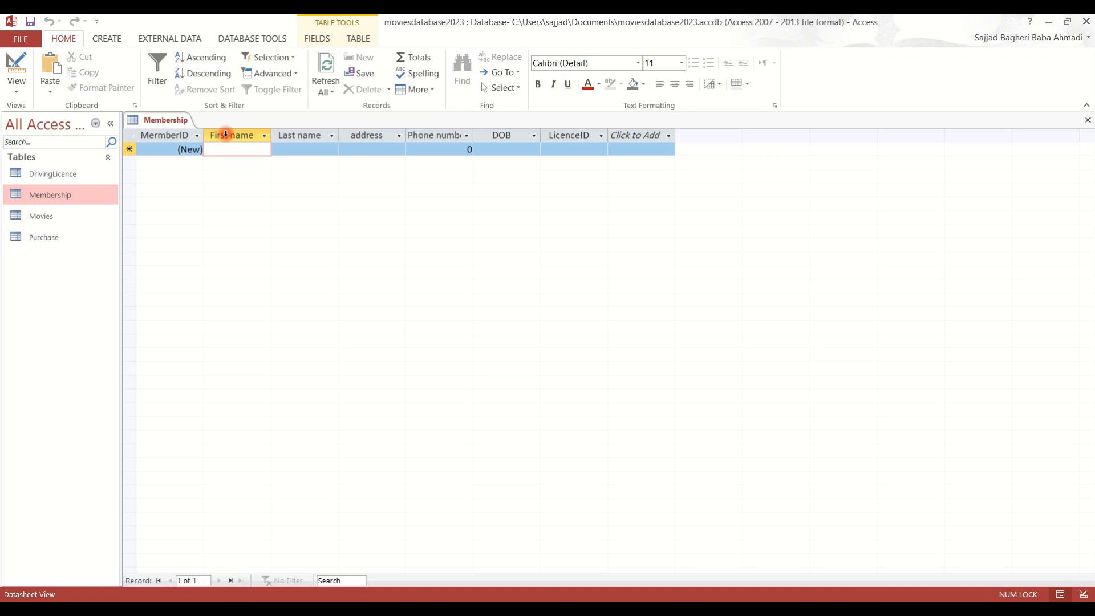
{"action": "type", "text": "A"}
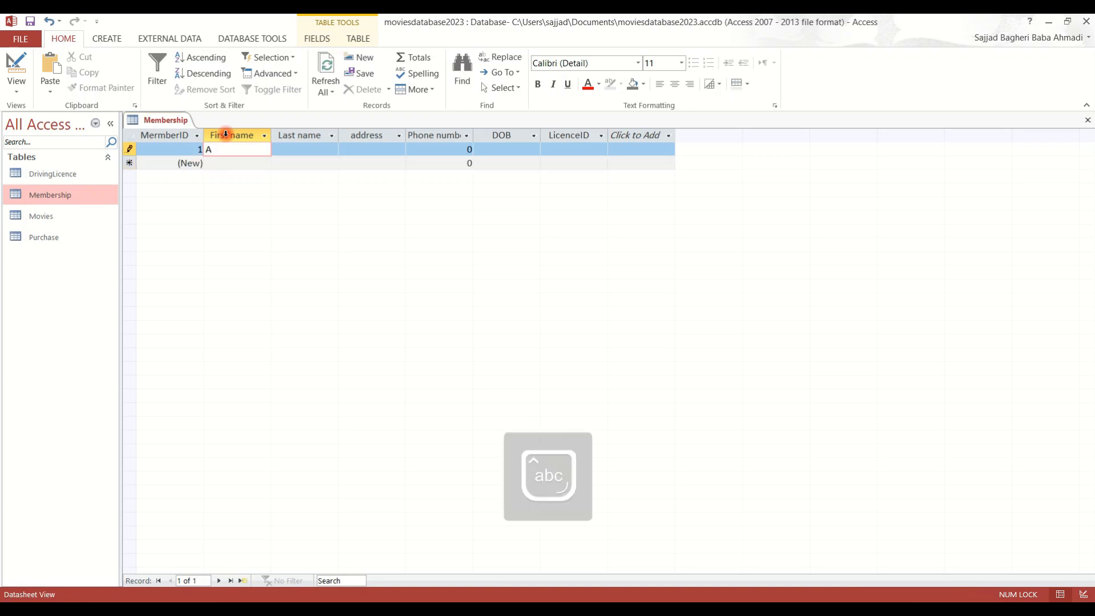
{"action": "type", "text": "lex"}
{"action": "left_click", "coordinate": [321, 147]}
{"action": "type", "text": "Kent"}
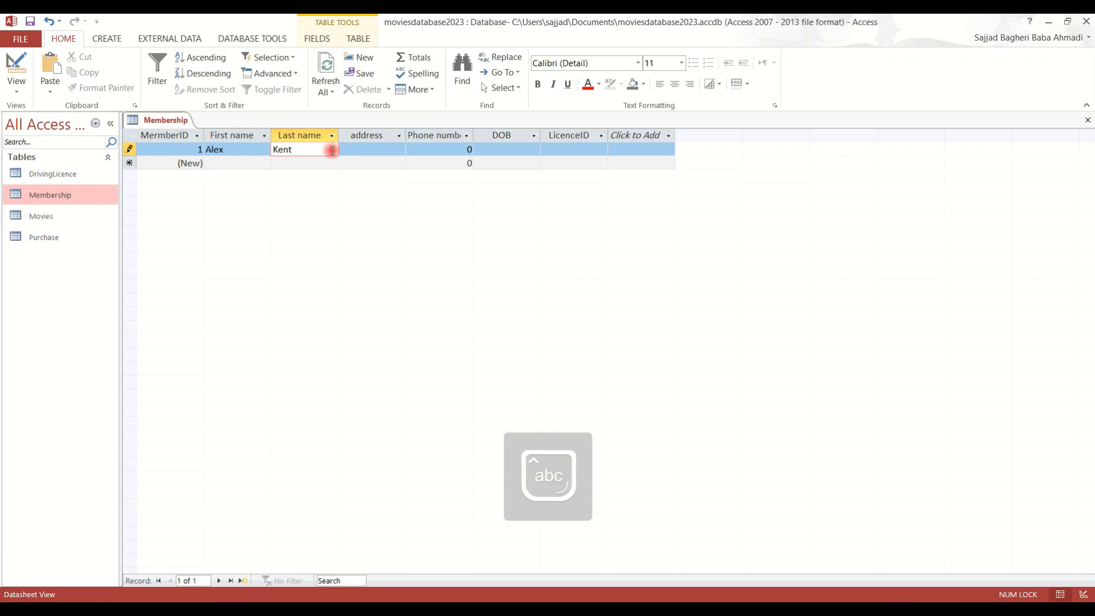
Step: Enter the first member's street address and phone number
{"action": "left_click", "coordinate": [362, 147]}
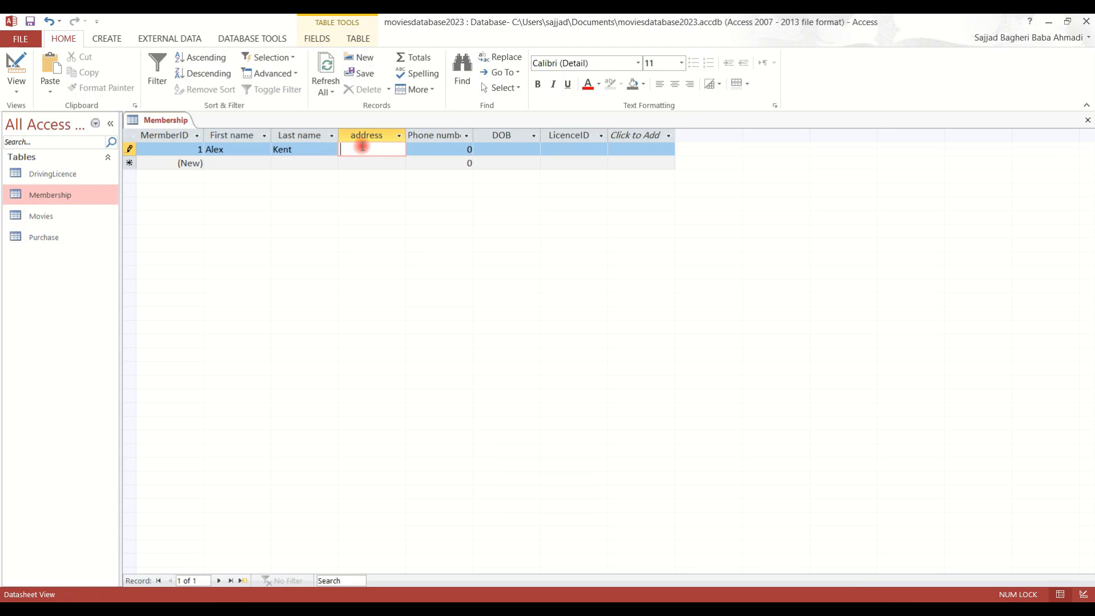
{"action": "type", "text": "88"}
{"action": "key", "text": "Caps_Lock"}
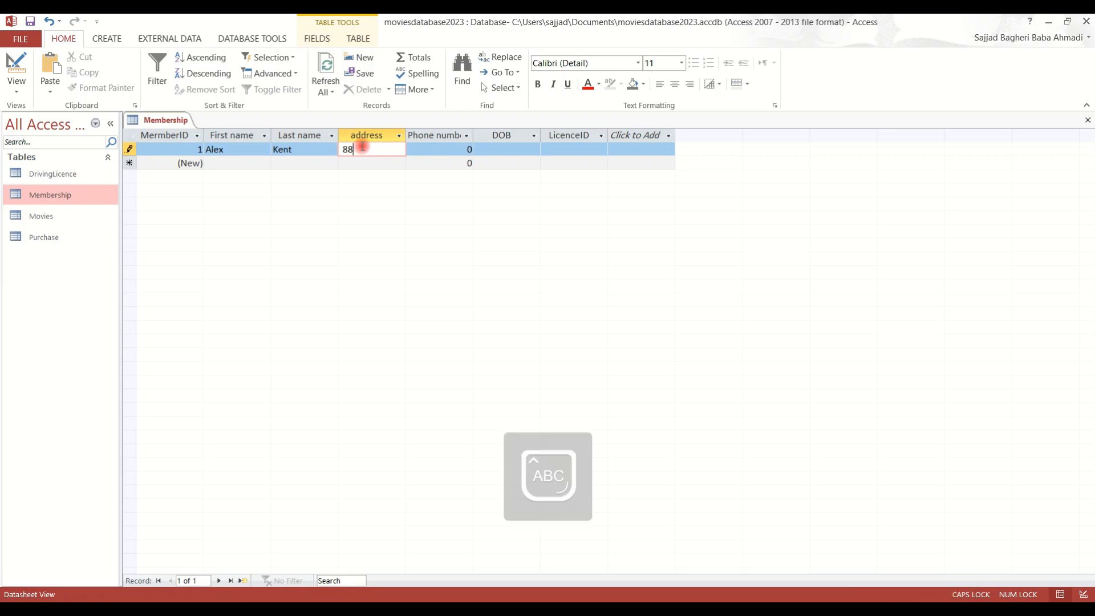
{"action": "key", "text": "Caps_Lock"}
{"action": "type", "text": "g"}
{"action": "key", "text": "Caps_Lock"}
{"action": "key", "text": "Caps_Lock"}
{"action": "type", "text": "eorge st"}
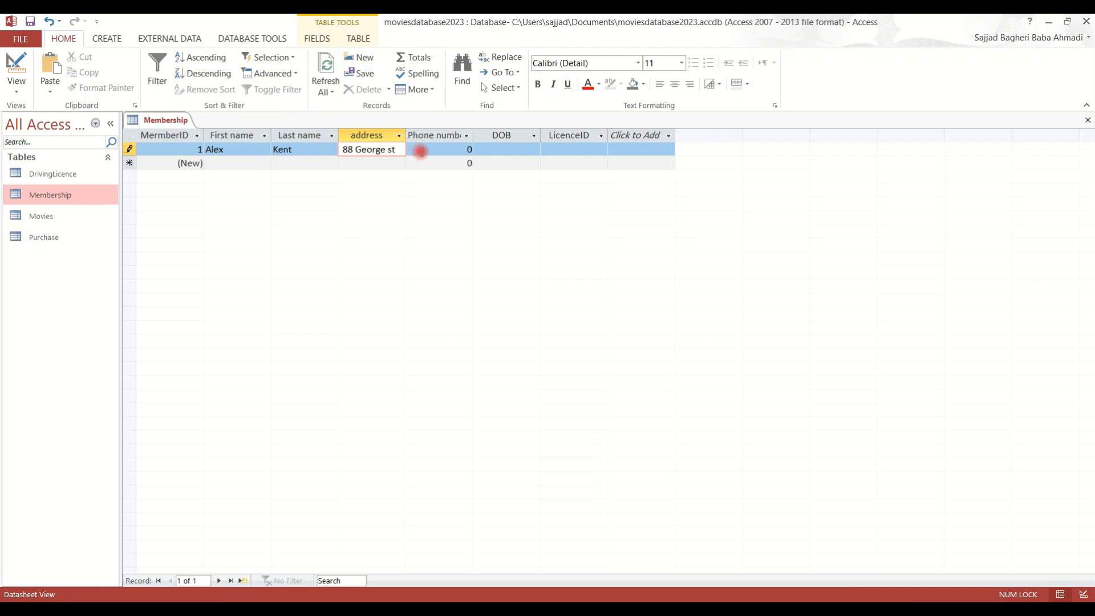
{"action": "left_click", "coordinate": [441, 148]}
{"action": "left_click", "coordinate": [476, 150]}
{"action": "left_click", "coordinate": [477, 149]}
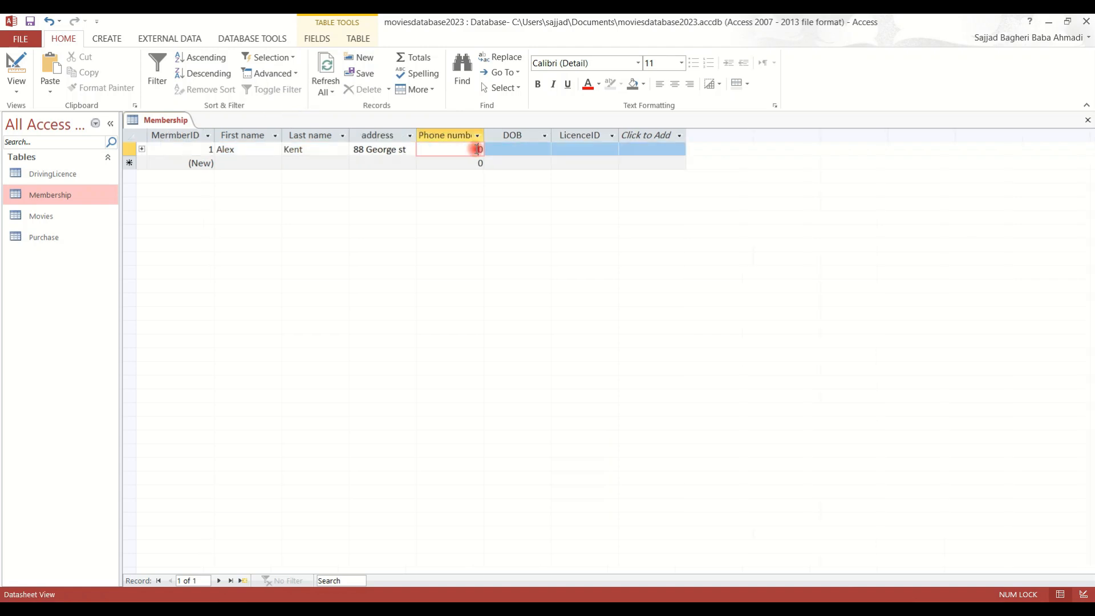
{"action": "type", "text": "075755"}
Step: Set the birth date to the 18th with year 1988, choose LicenceID 1, and save the record
{"action": "left_click", "coordinate": [517, 153]}
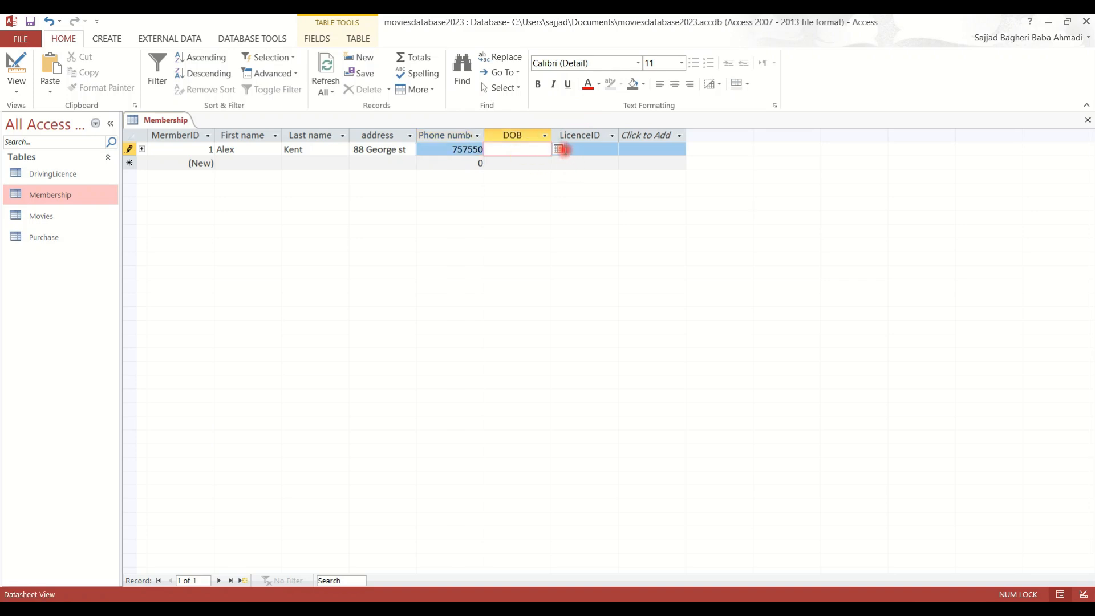
{"action": "left_click", "coordinate": [559, 148]}
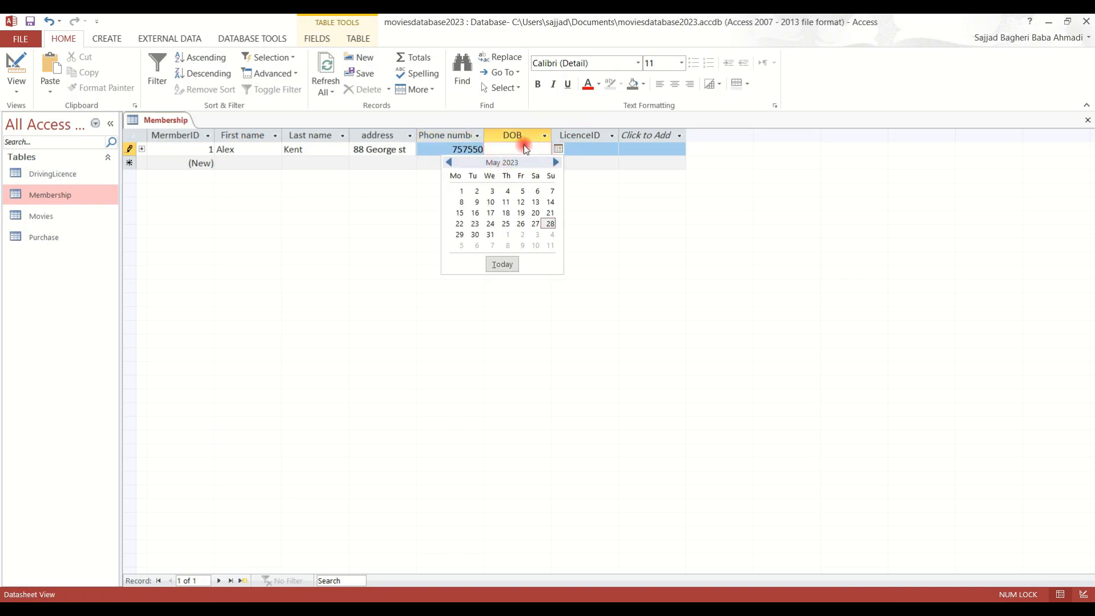
{"action": "left_click", "coordinate": [505, 213]}
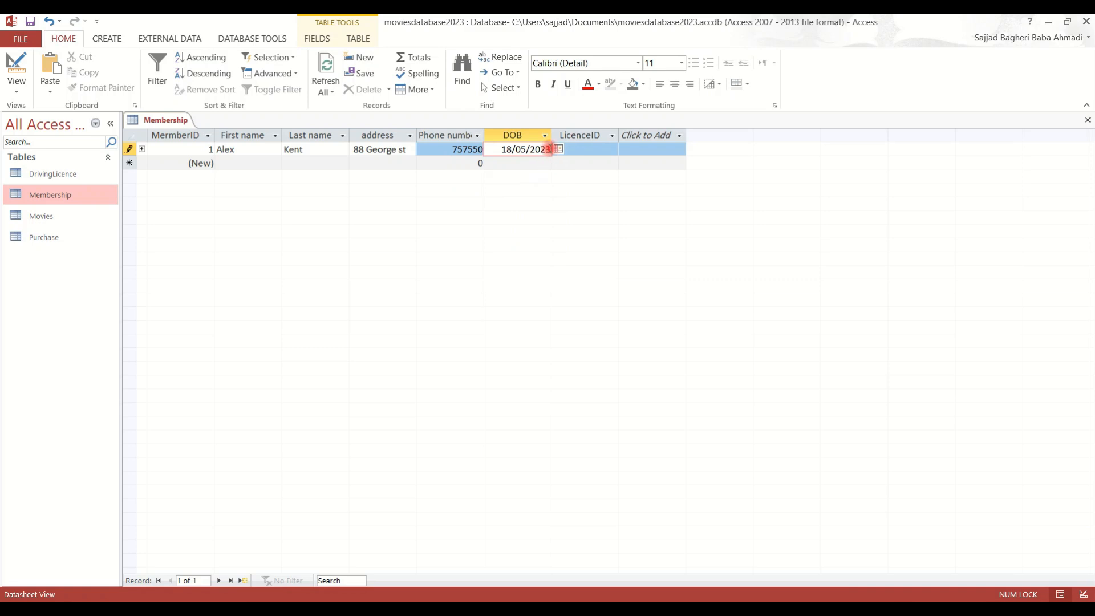
{"action": "left_click_drag", "start_coordinate": [531, 148], "coordinate": [559, 149]}
{"action": "type", "text": "1988"}
{"action": "left_click", "coordinate": [611, 148]}
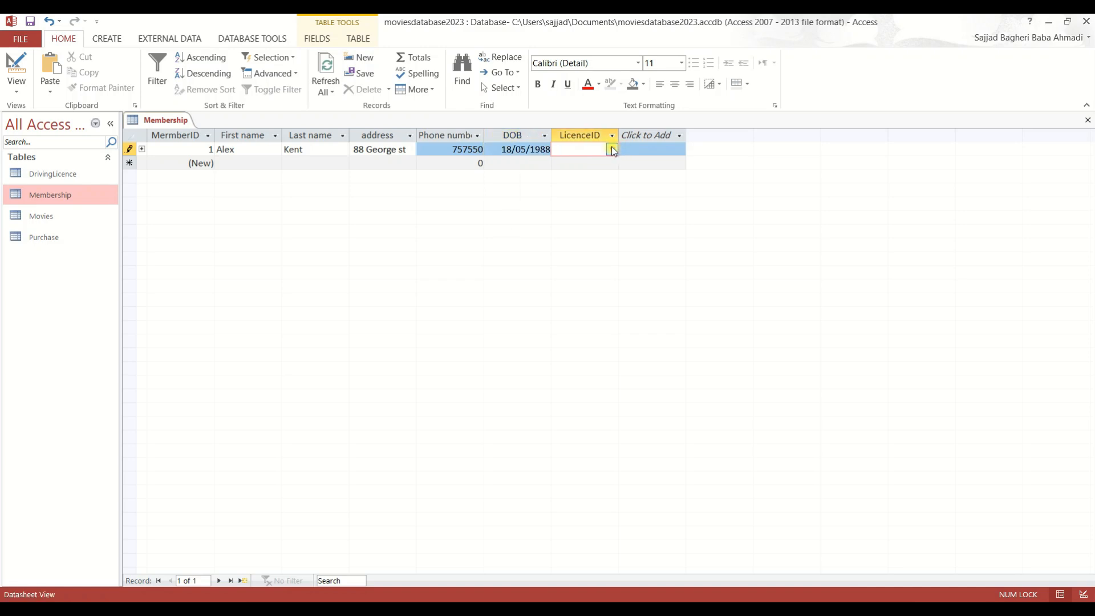
{"action": "left_click", "coordinate": [612, 149]}
{"action": "left_click", "coordinate": [592, 171]}
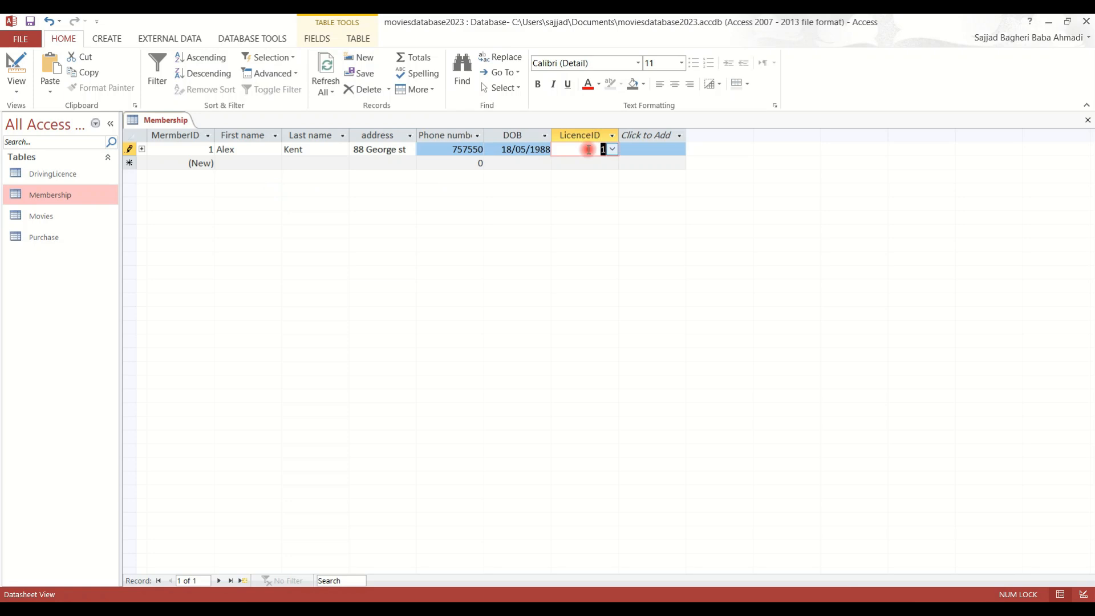
{"action": "left_click", "coordinate": [264, 160]}
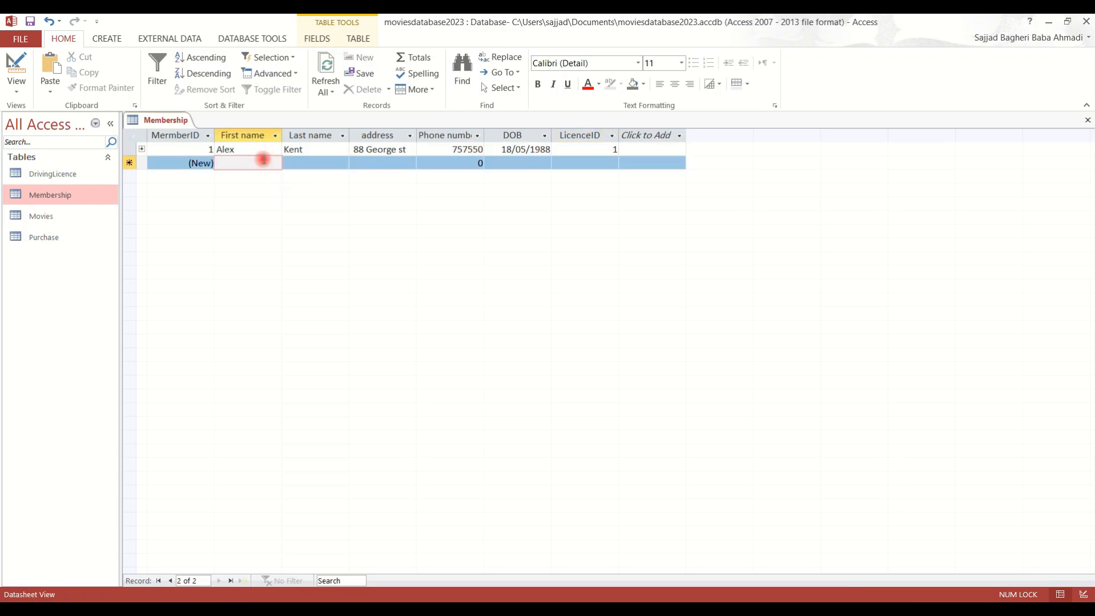
Step: Enter the second member's first name, last name and street address
{"action": "type", "text": "Sa"}
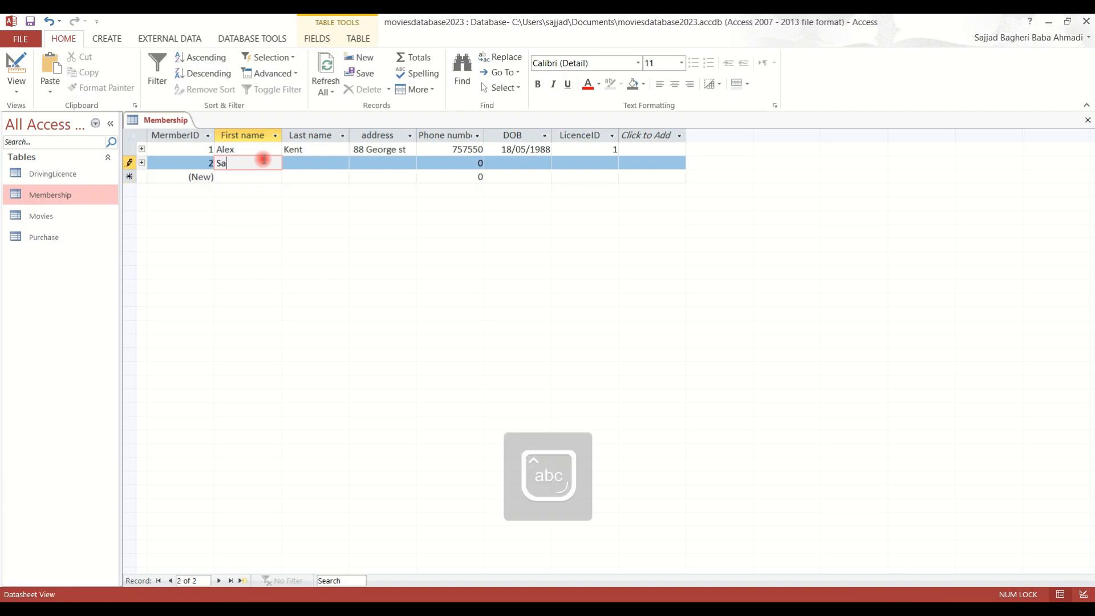
{"action": "type", "text": "ra"}
{"action": "left_click", "coordinate": [318, 161]}
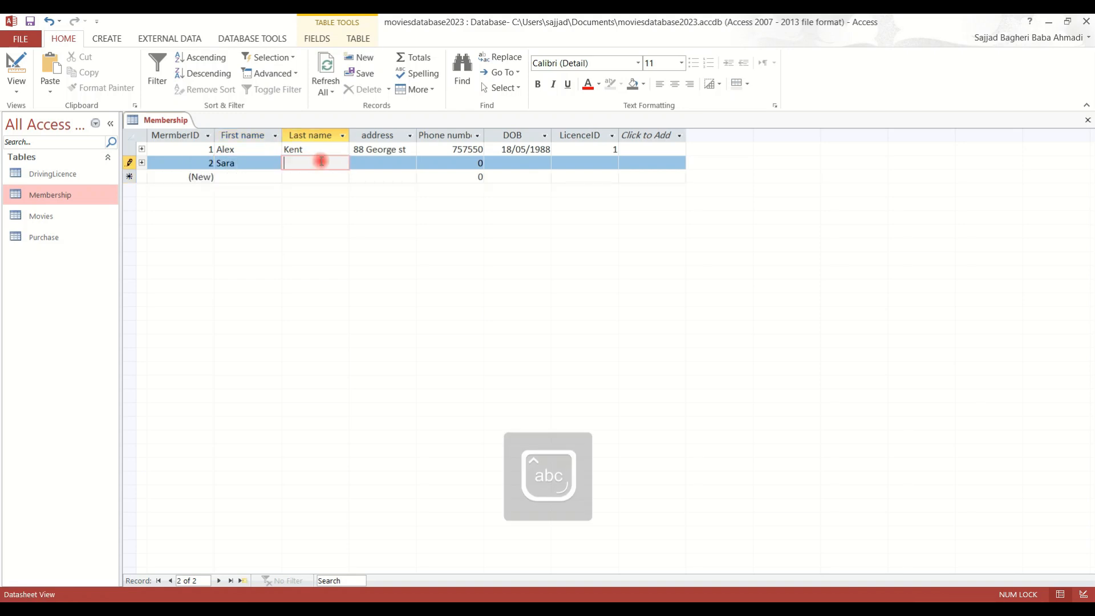
{"action": "type", "text": "Jordan"}
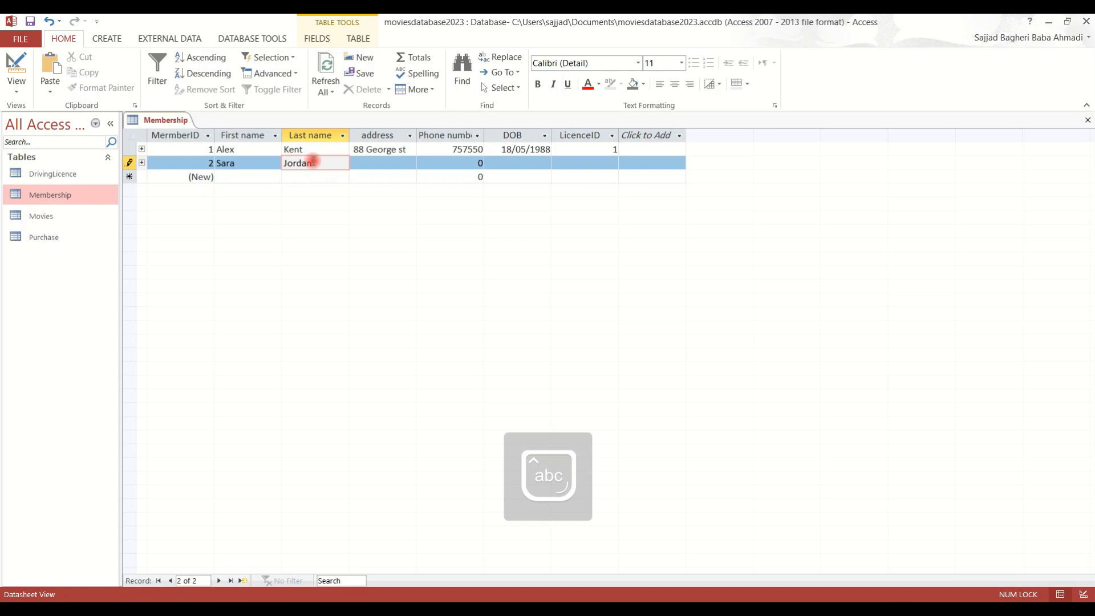
{"action": "left_click", "coordinate": [366, 166]}
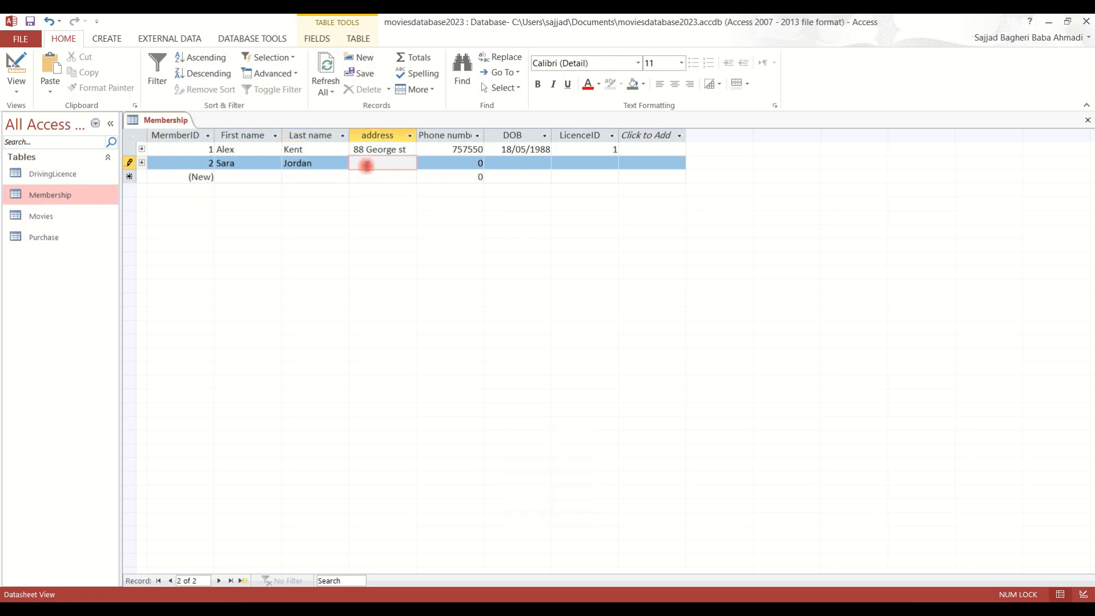
{"action": "key", "text": "Caps_Lock"}
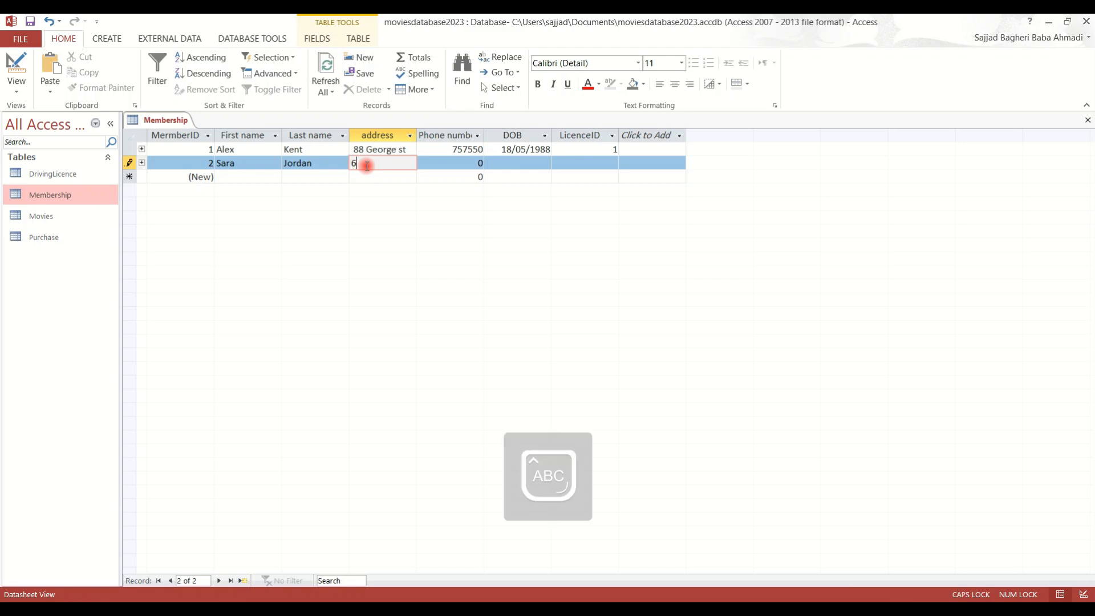
{"action": "type", "text": "67 H"}
{"action": "key", "text": "Caps_Lock"}
{"action": "type", "text": "atty st"}
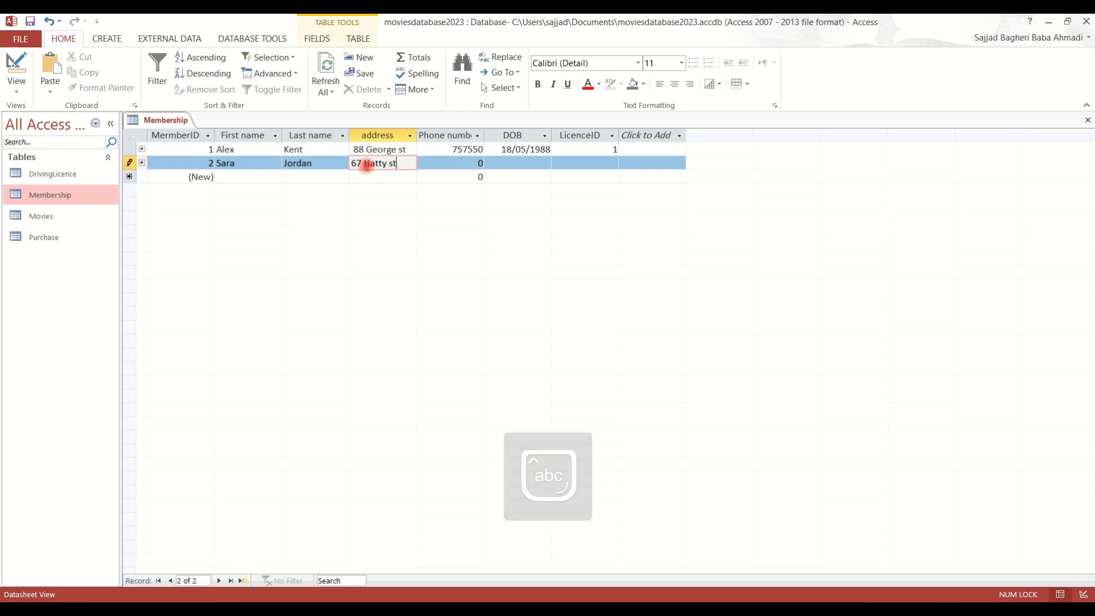
Step: Fill in the phone, set the birth date to the 11th of 2001, and choose LicenceID 2
{"action": "left_click", "coordinate": [481, 165]}
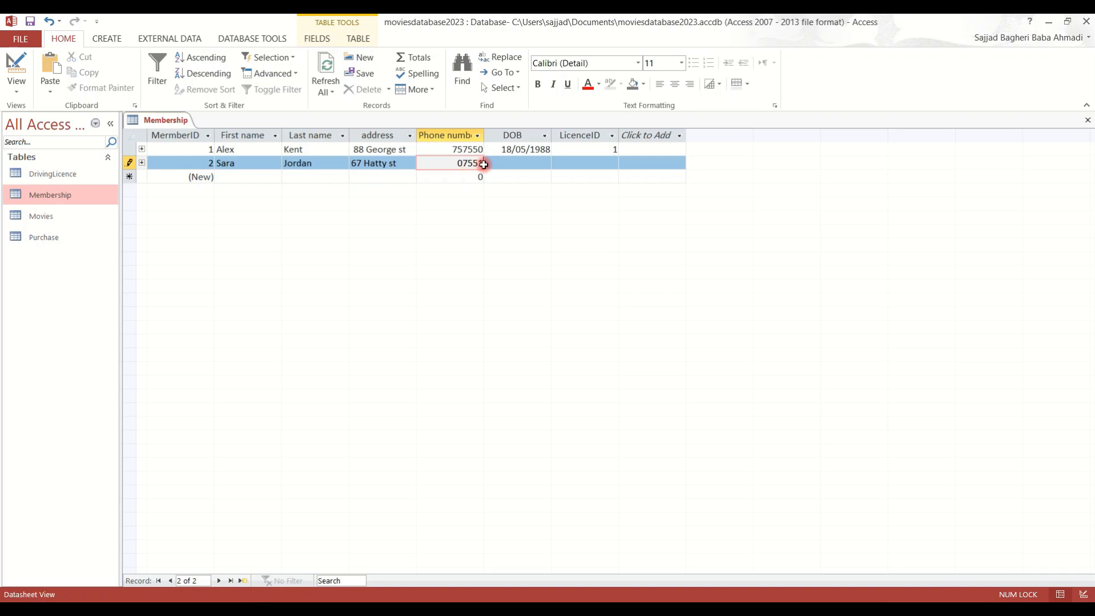
{"action": "left_click", "coordinate": [546, 163]}
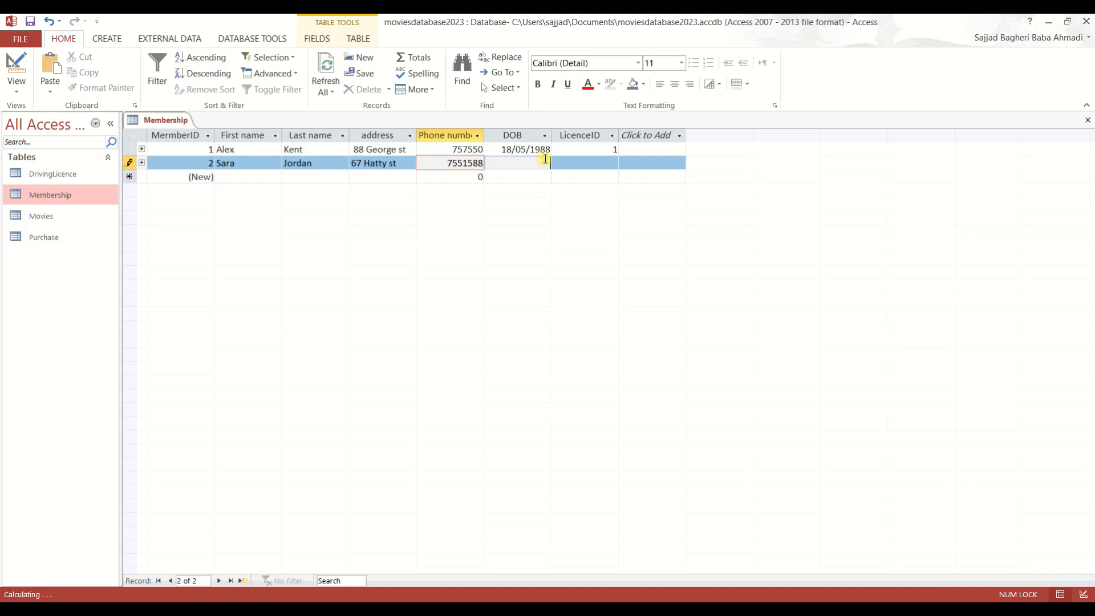
{"action": "left_click", "coordinate": [557, 164]}
{"action": "left_click", "coordinate": [502, 213]}
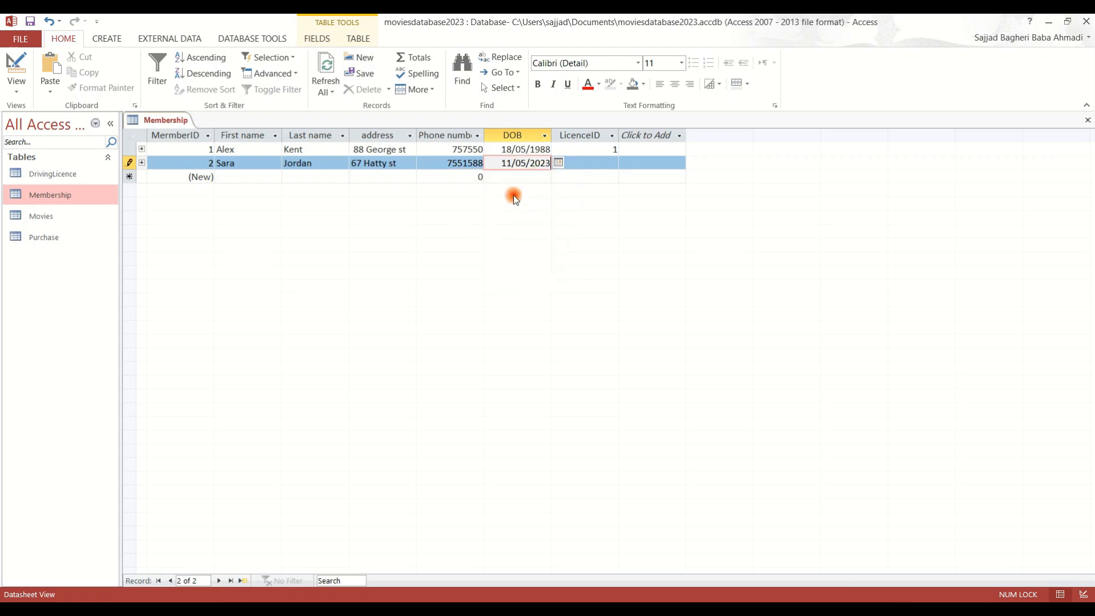
{"action": "left_click_drag", "start_coordinate": [530, 164], "coordinate": [557, 168]}
{"action": "type", "text": "2001"}
{"action": "left_click", "coordinate": [593, 163]}
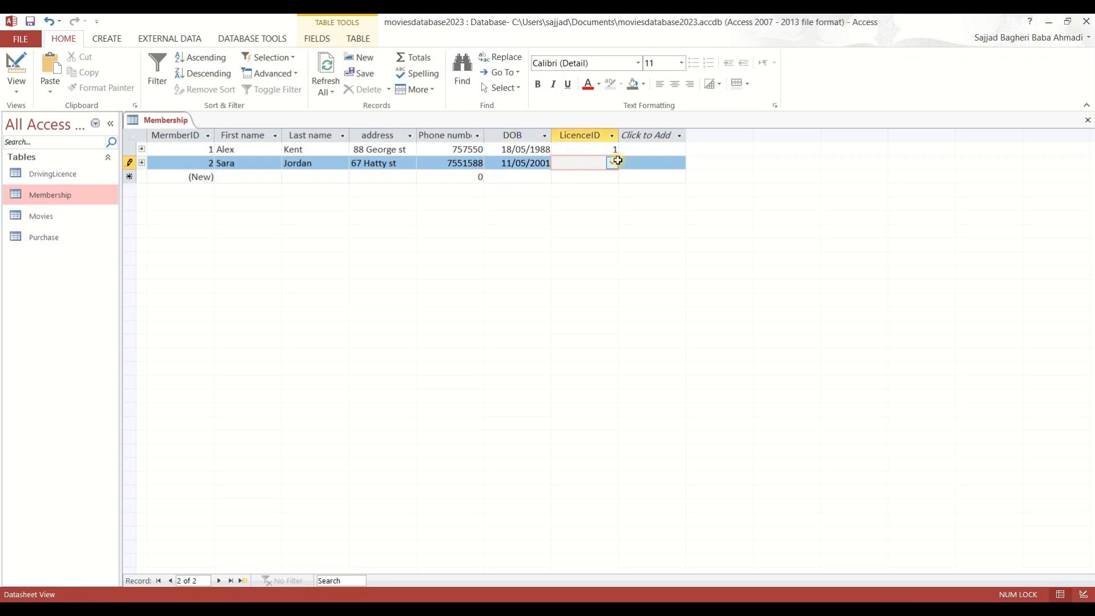
{"action": "left_click", "coordinate": [612, 164]}
{"action": "left_click", "coordinate": [588, 181]}
{"action": "left_click", "coordinate": [587, 190]}
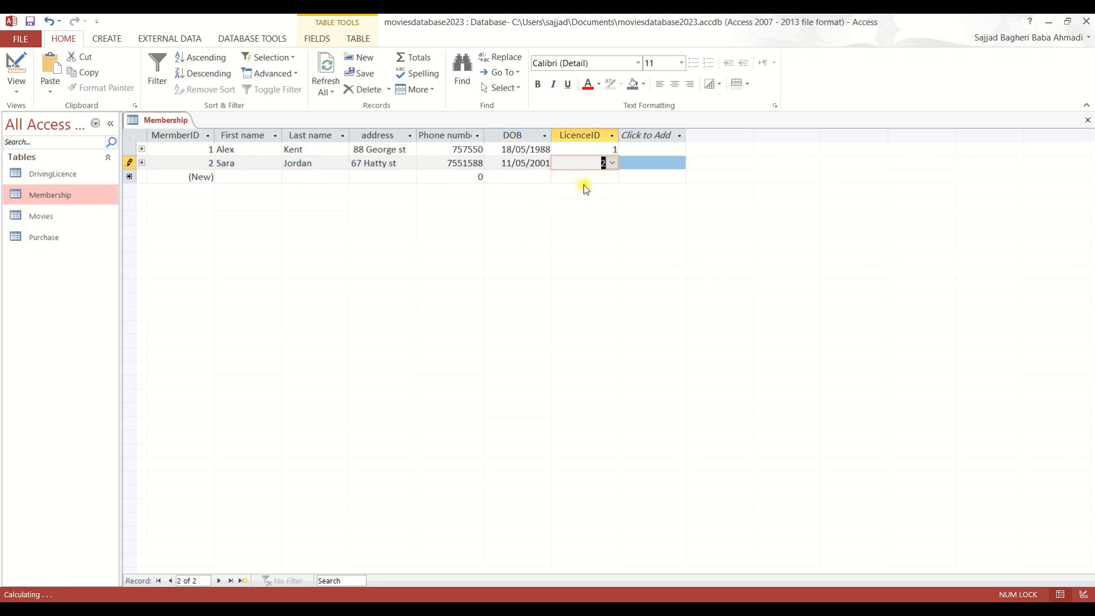
{"action": "left_click", "coordinate": [256, 179]}
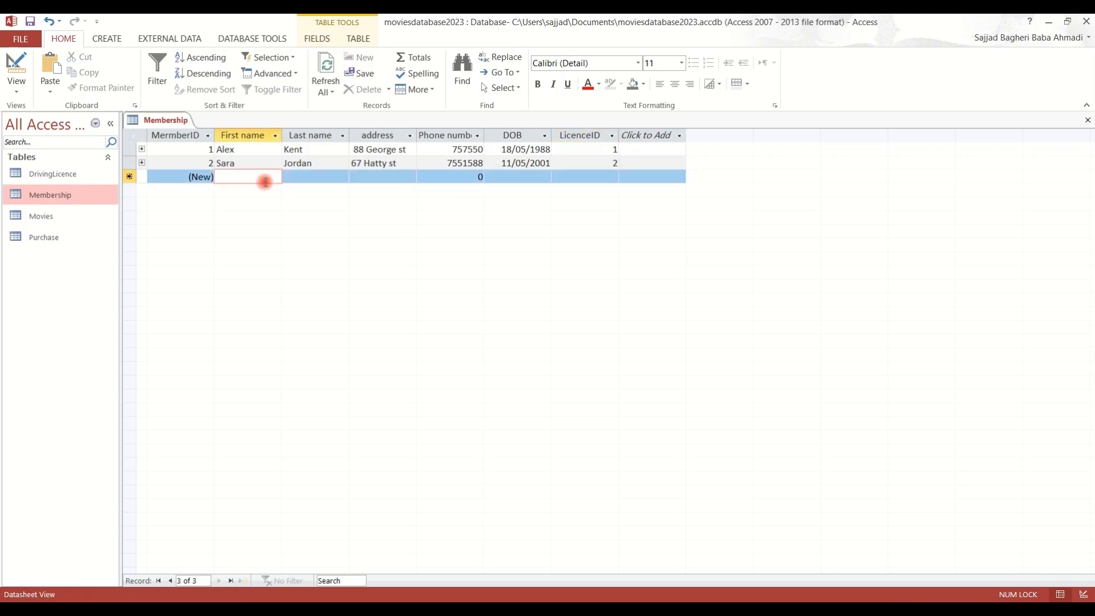
Step: Enter the third member's first name, last name and address in the new Membership row
{"action": "type", "text": "Jac"}
{"action": "left_click", "coordinate": [297, 175]}
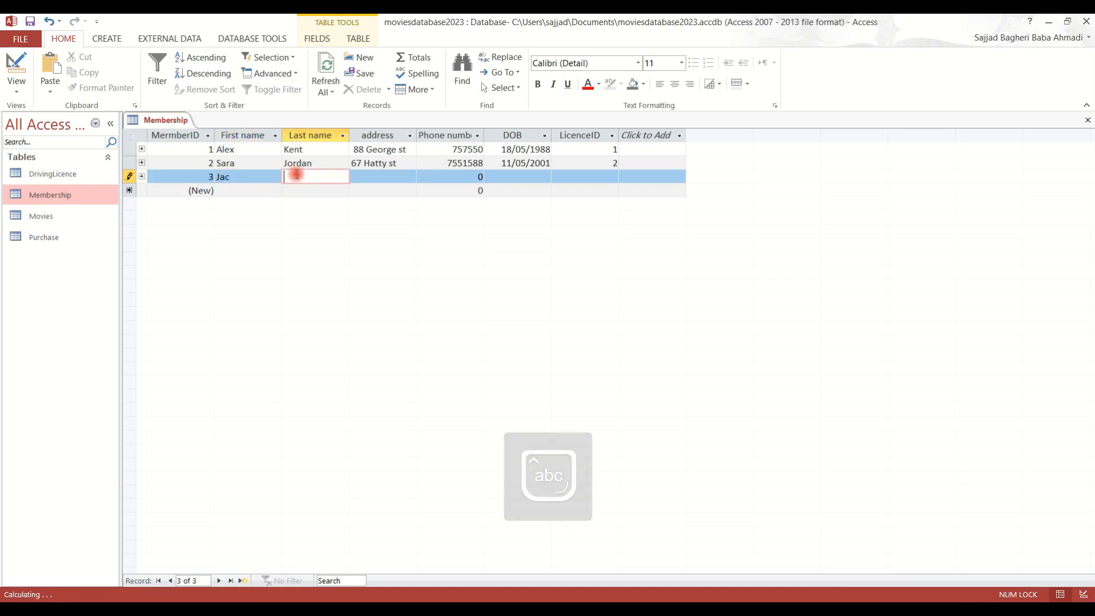
{"action": "type", "text": "Wi"}
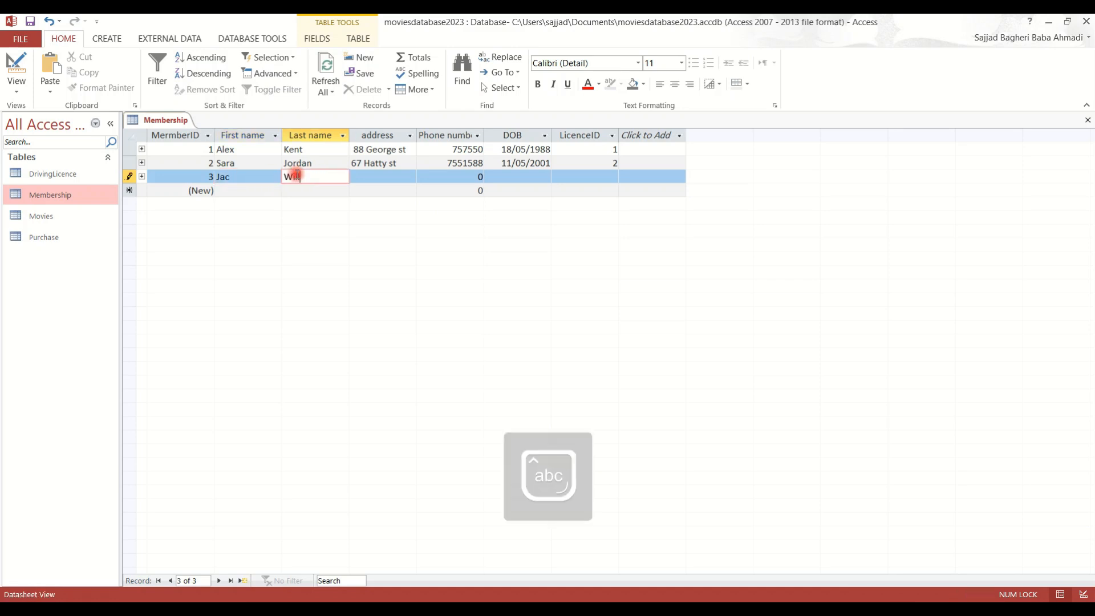
{"action": "type", "text": "llson"}
{"action": "left_click", "coordinate": [372, 175]}
{"action": "left_click", "coordinate": [372, 174]}
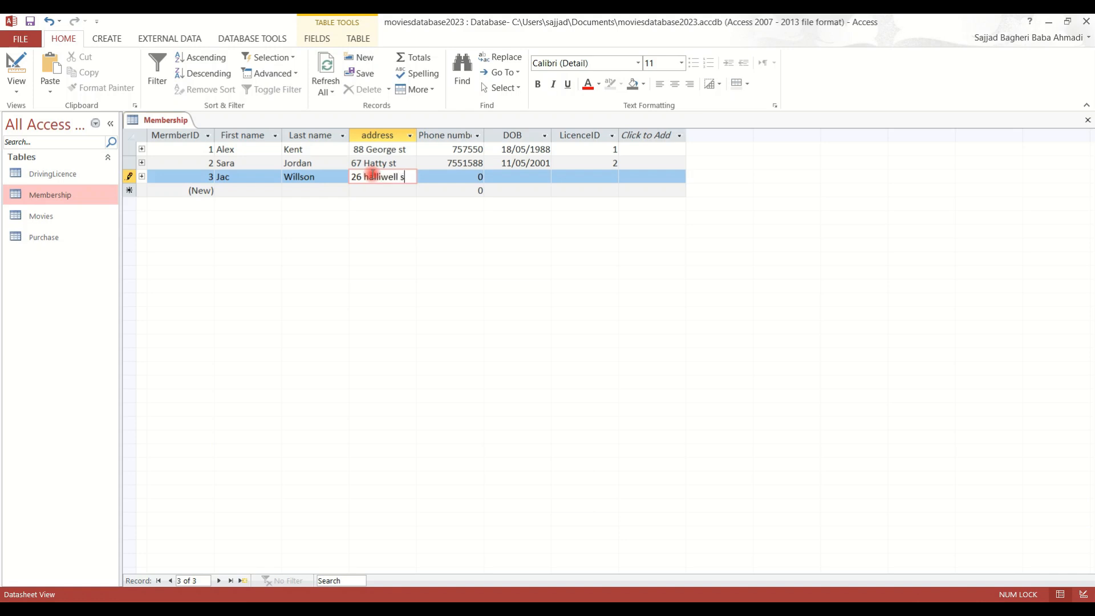
{"action": "left_click", "coordinate": [443, 177]}
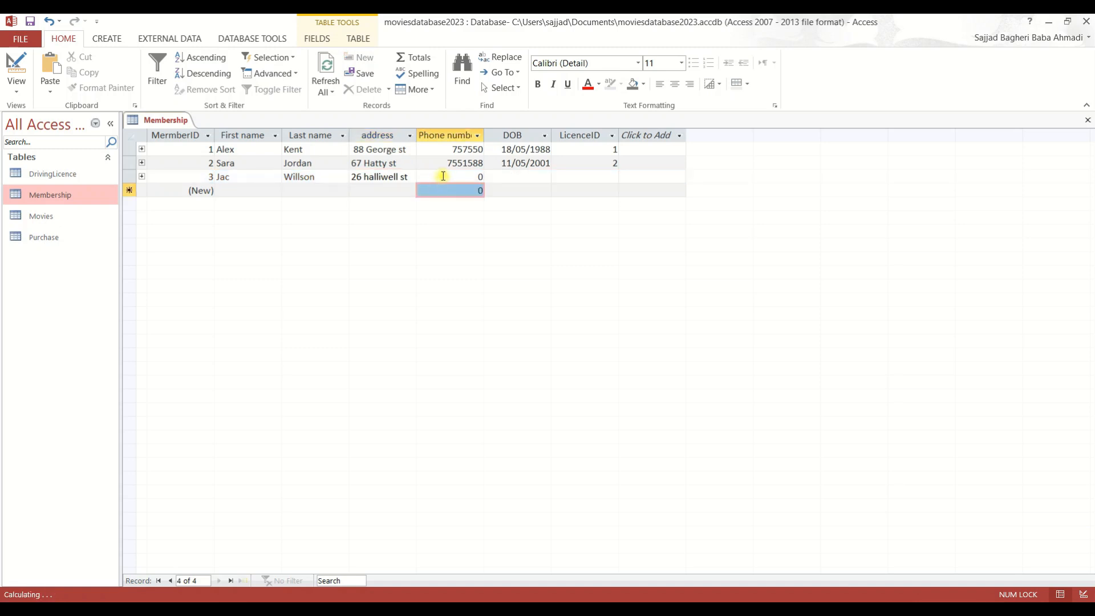
{"action": "left_click", "coordinate": [443, 176]}
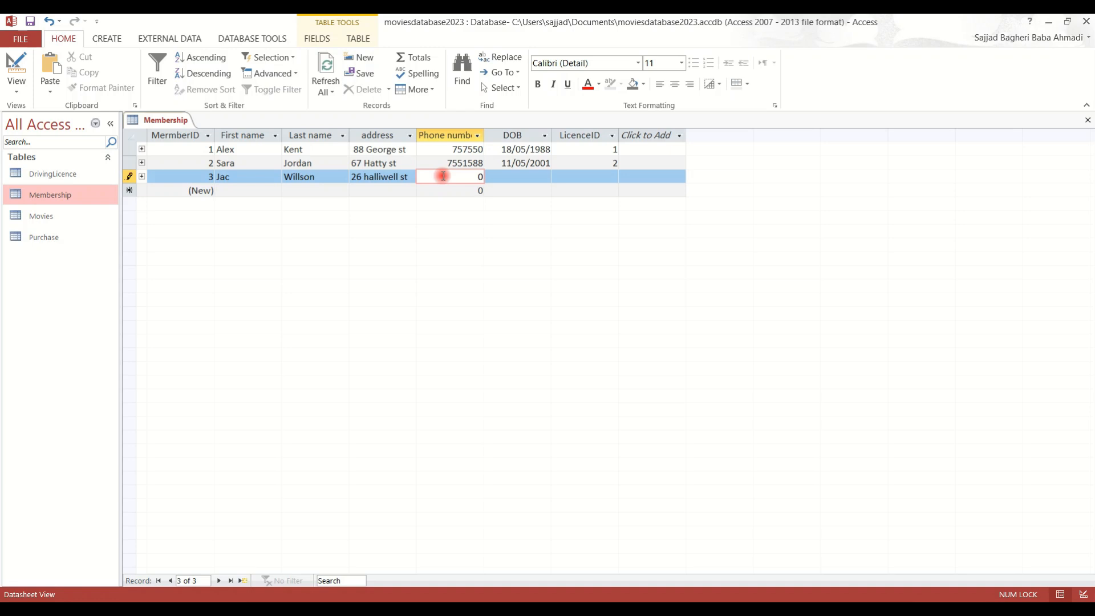
{"action": "key", "text": "ctrl+a"}
{"action": "left_click", "coordinate": [443, 176]}
{"action": "left_click_drag", "start_coordinate": [498, 162], "coordinate": [503, 178]}
{"action": "type", "text": "075"}
{"action": "left_click", "coordinate": [500, 177]}
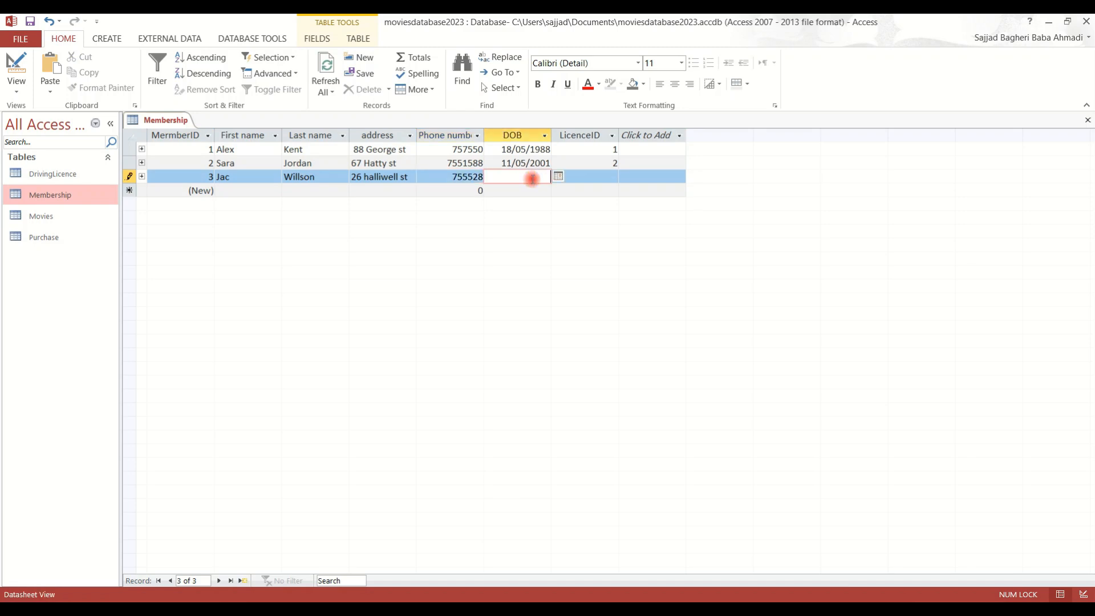
{"action": "left_click", "coordinate": [558, 176]}
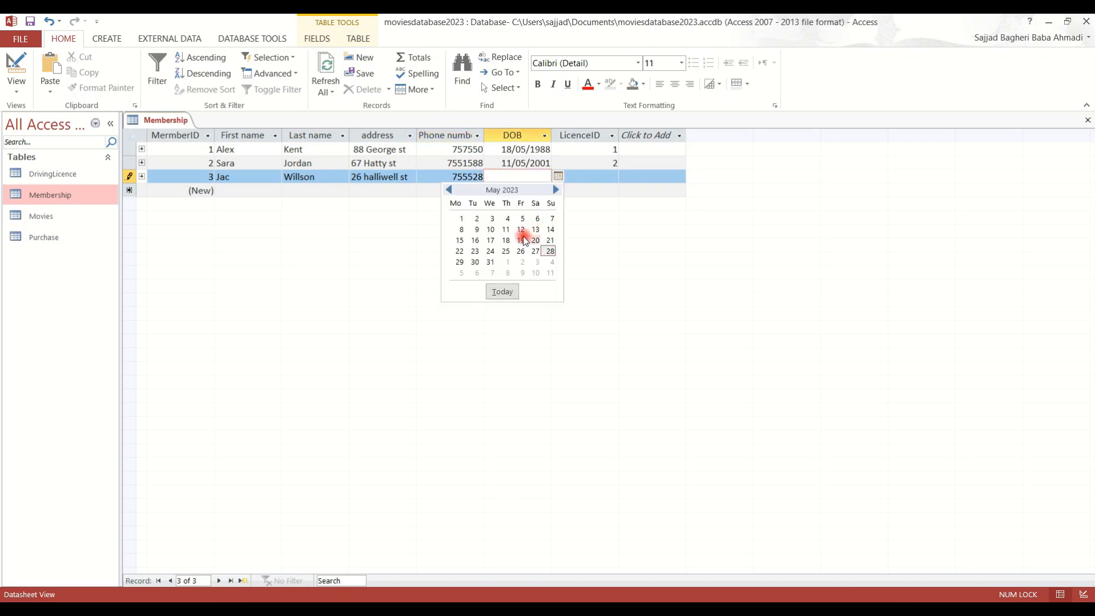
{"action": "left_click", "coordinate": [488, 258]}
{"action": "left_click_drag", "start_coordinate": [528, 176], "coordinate": [567, 174]}
{"action": "type", "text": "19"}
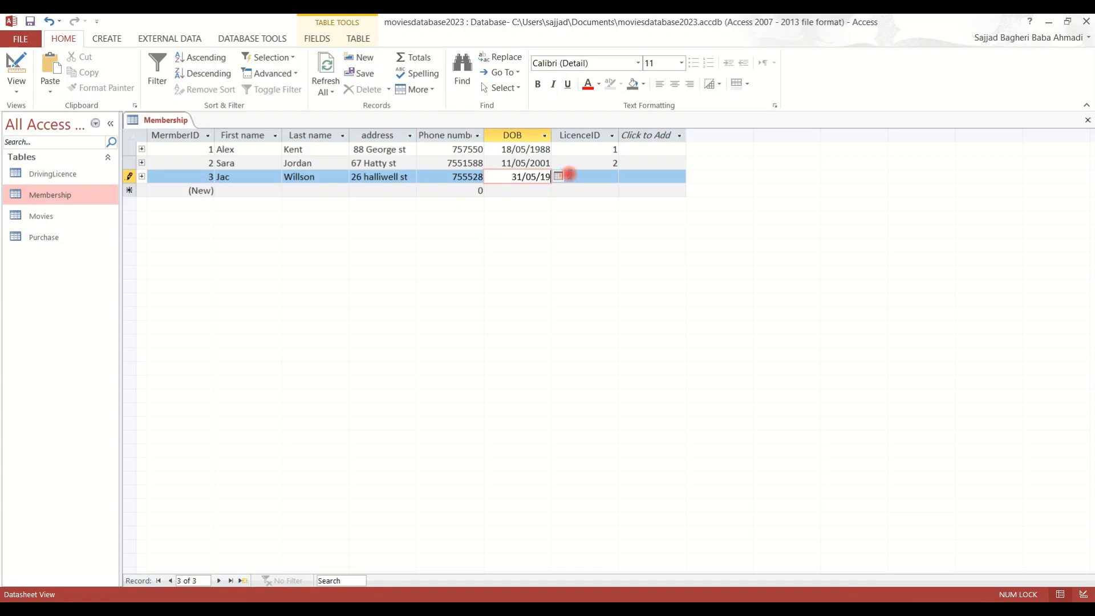
{"action": "type", "text": "82"}
Step: Switch to the Movies table and add Jahn Wick with genre Action and cost 5
{"action": "left_click", "coordinate": [1086, 120]}
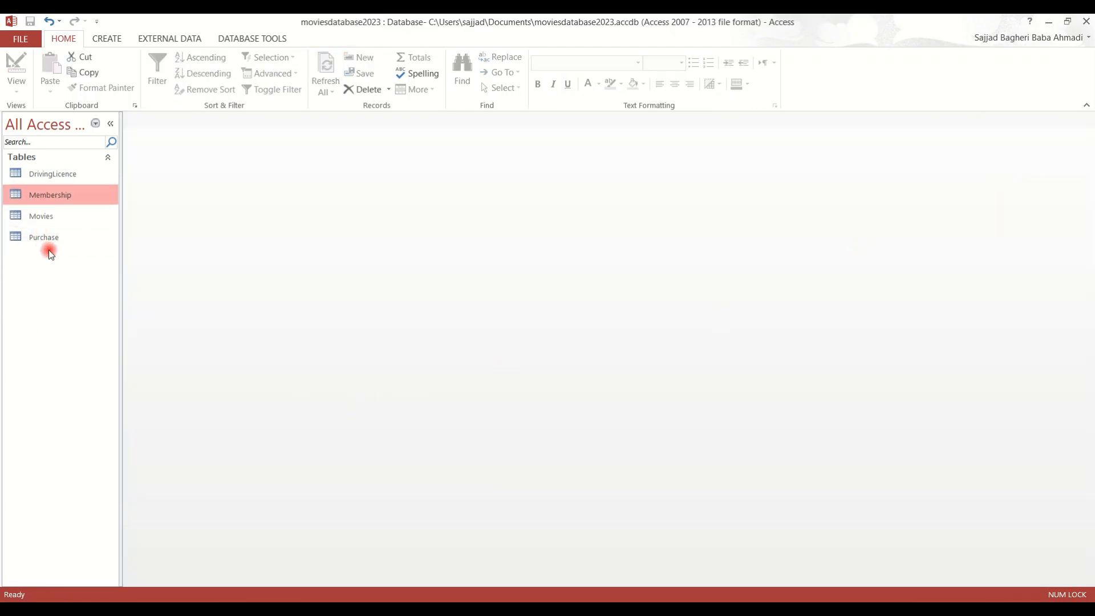
{"action": "double_click", "coordinate": [52, 218]}
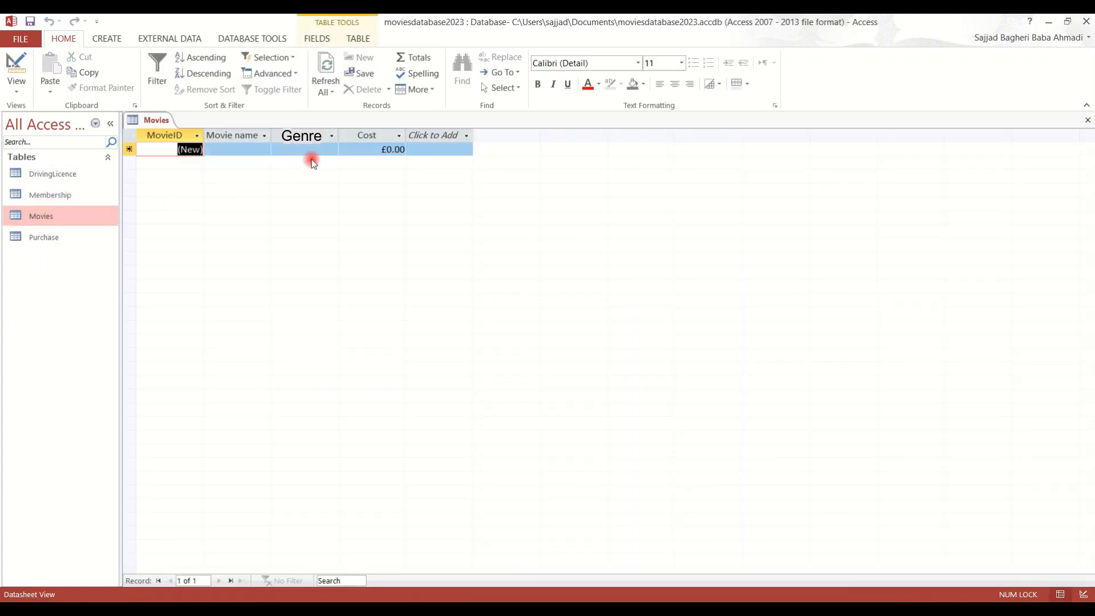
{"action": "left_click", "coordinate": [255, 152]}
{"action": "left_click", "coordinate": [255, 152]}
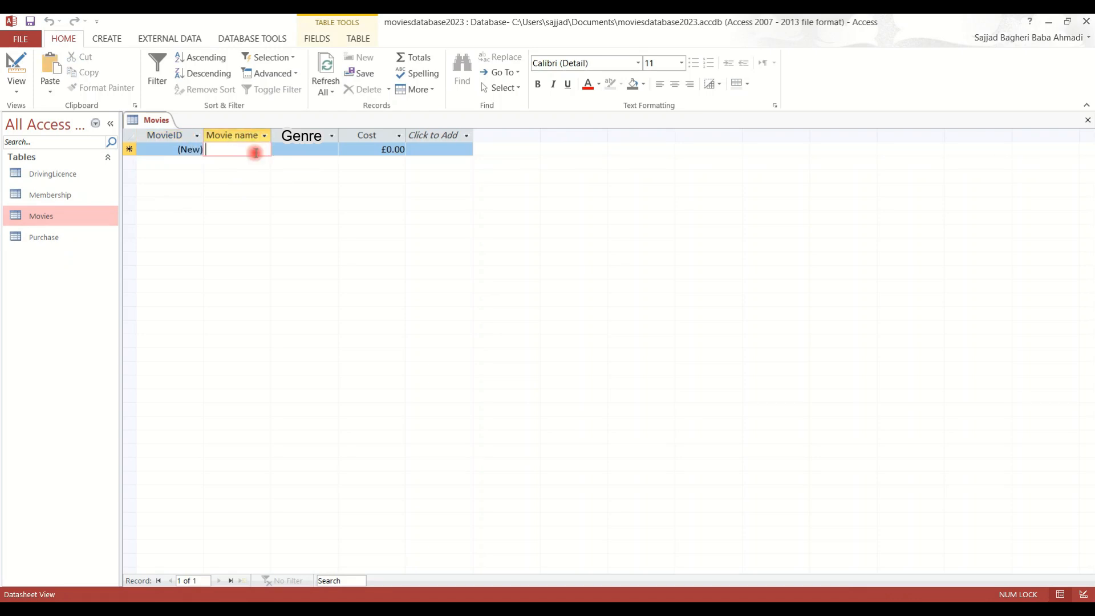
{"action": "type", "text": "Jah"}
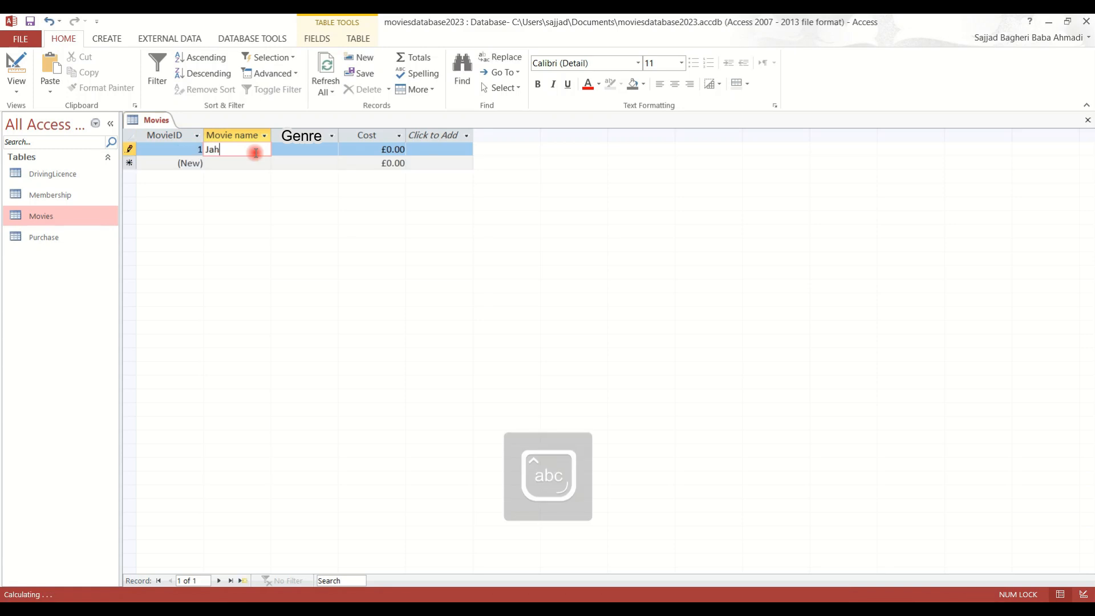
{"action": "type", "text": "n Wick"}
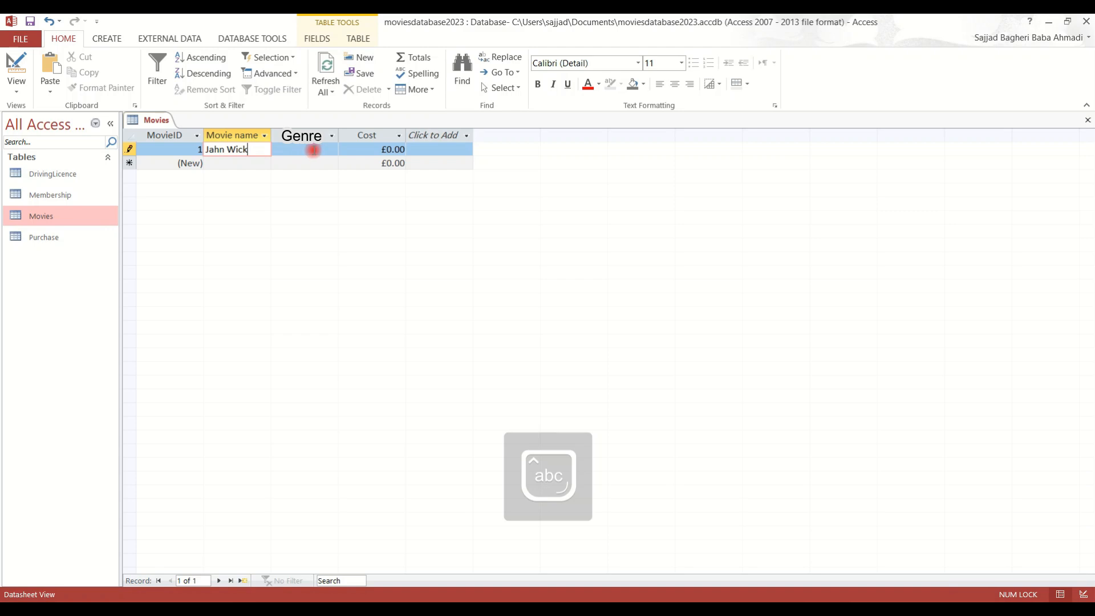
{"action": "left_click", "coordinate": [317, 149]}
{"action": "left_click", "coordinate": [330, 150]}
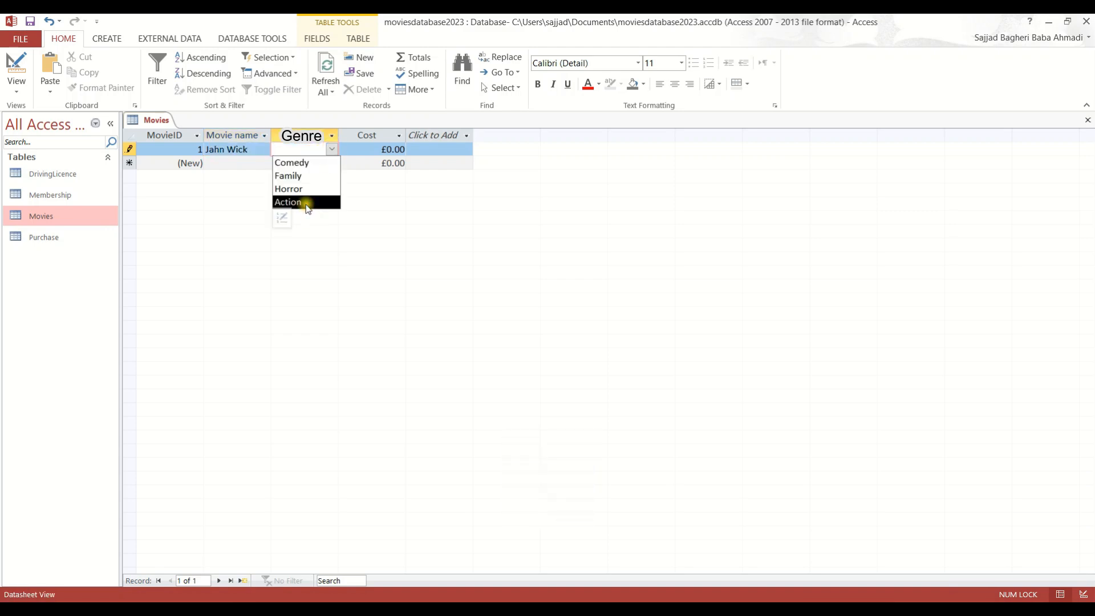
{"action": "left_click", "coordinate": [303, 203]}
{"action": "left_click", "coordinate": [374, 151]}
{"action": "type", "text": "5"}
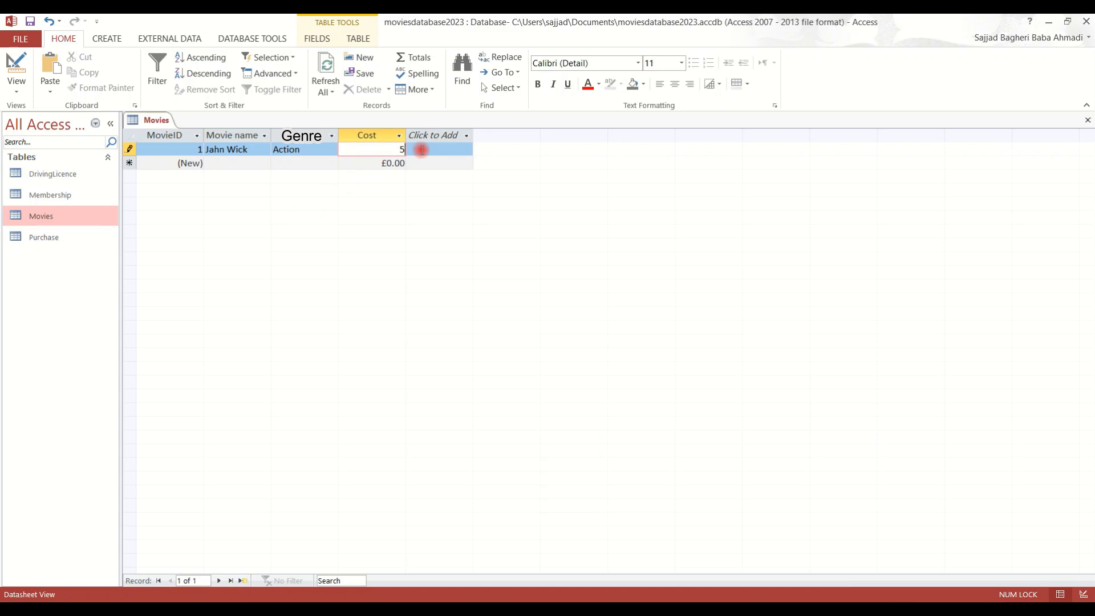
Step: Start a second movie record named Nightmare
{"action": "left_click", "coordinate": [237, 165]}
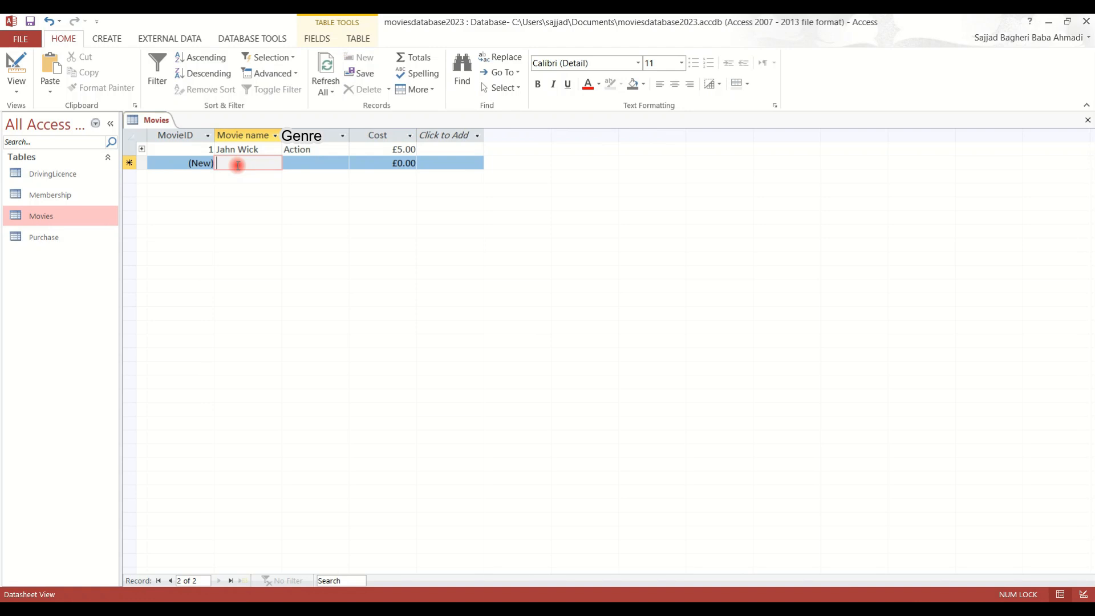
{"action": "key", "text": "Caps_Lock"}
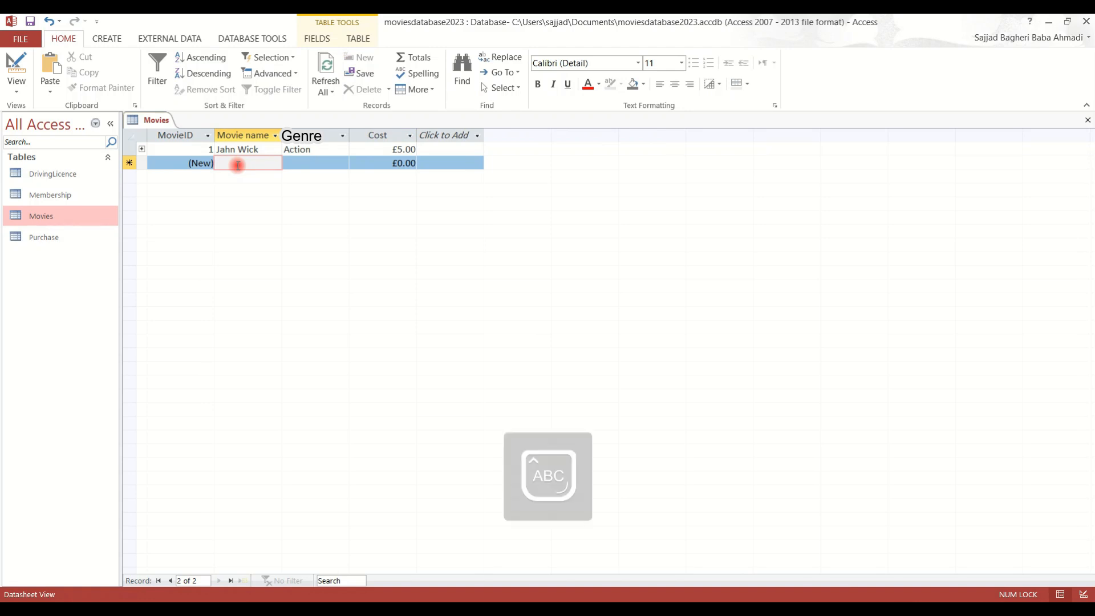
{"action": "type", "text": "N"}
{"action": "key", "text": "Caps_Lock"}
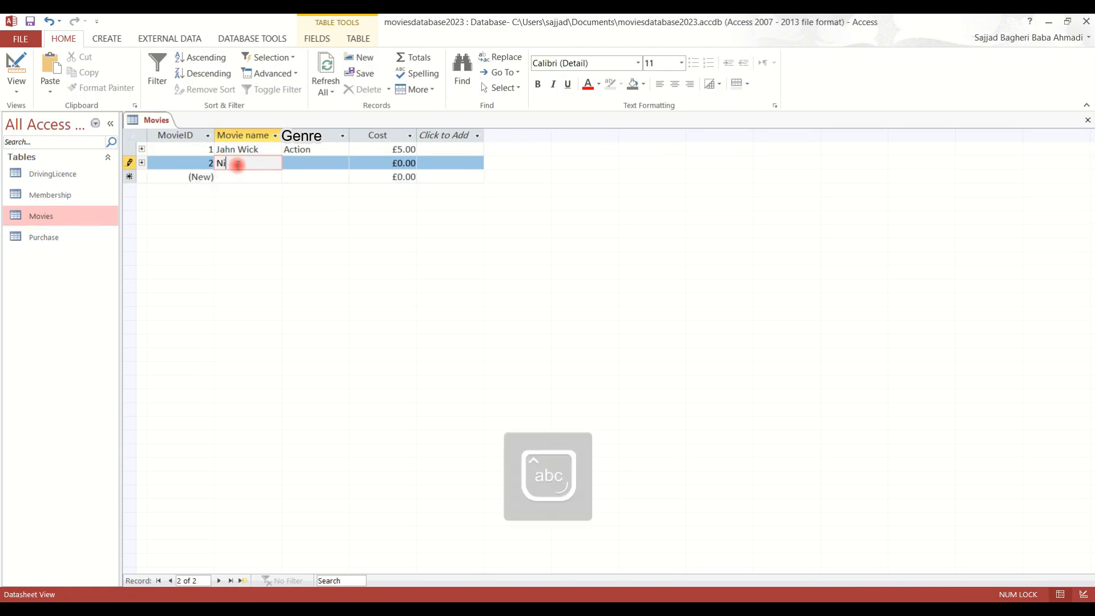
{"action": "type", "text": "ightmare"}
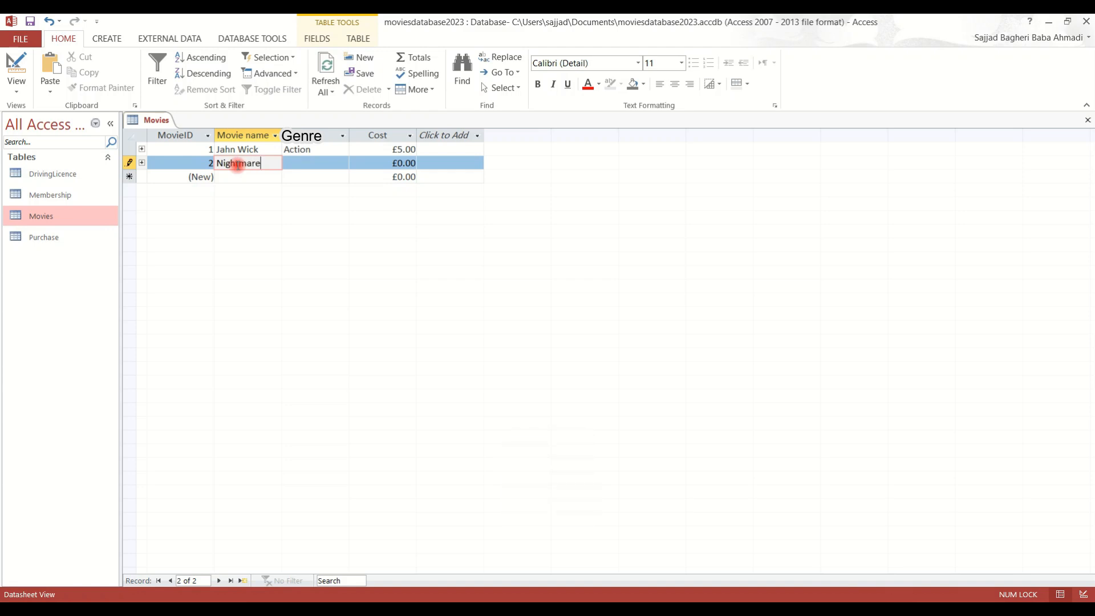
Step: Set Nightmare's genre to Horror and select its cost value for replacement
{"action": "left_click", "coordinate": [328, 163]}
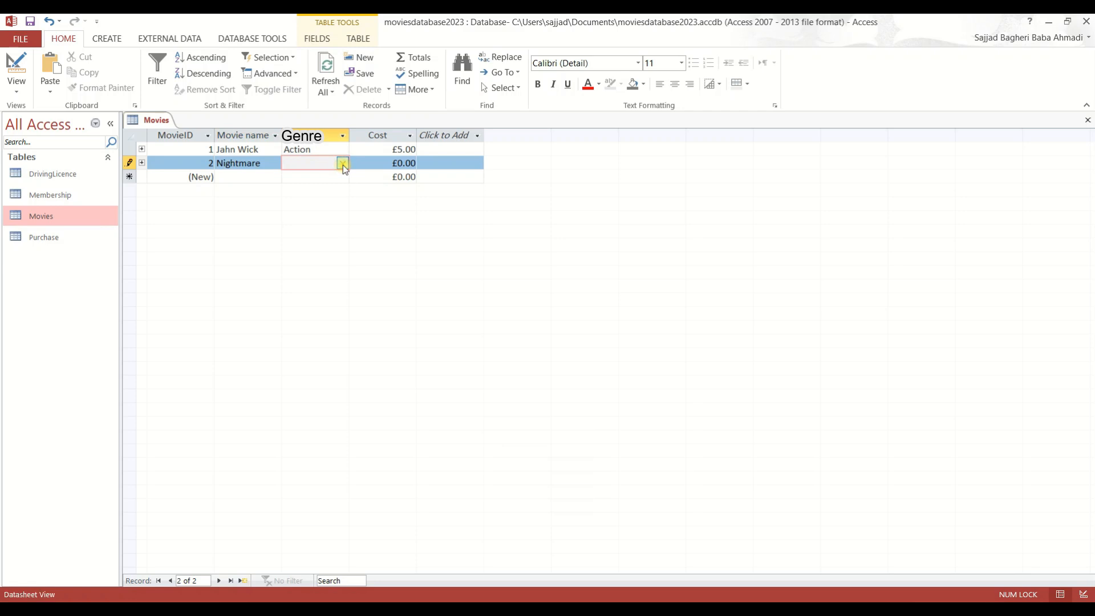
{"action": "left_click", "coordinate": [343, 163]}
{"action": "left_click", "coordinate": [346, 203]}
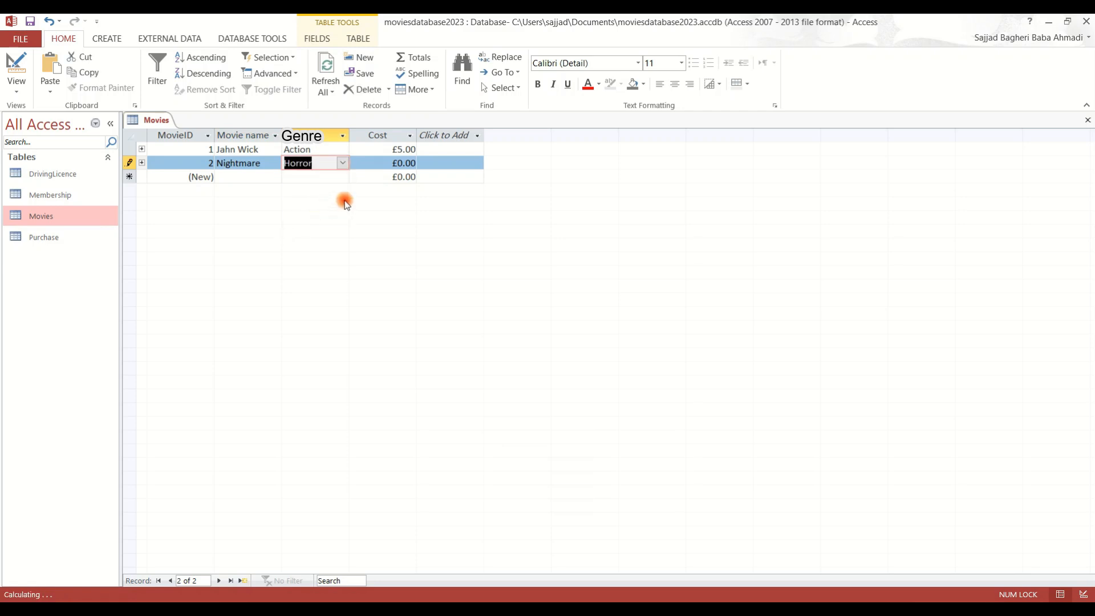
{"action": "left_click", "coordinate": [398, 162]}
{"action": "left_click", "coordinate": [361, 162]}
{"action": "type", "text": "5"}
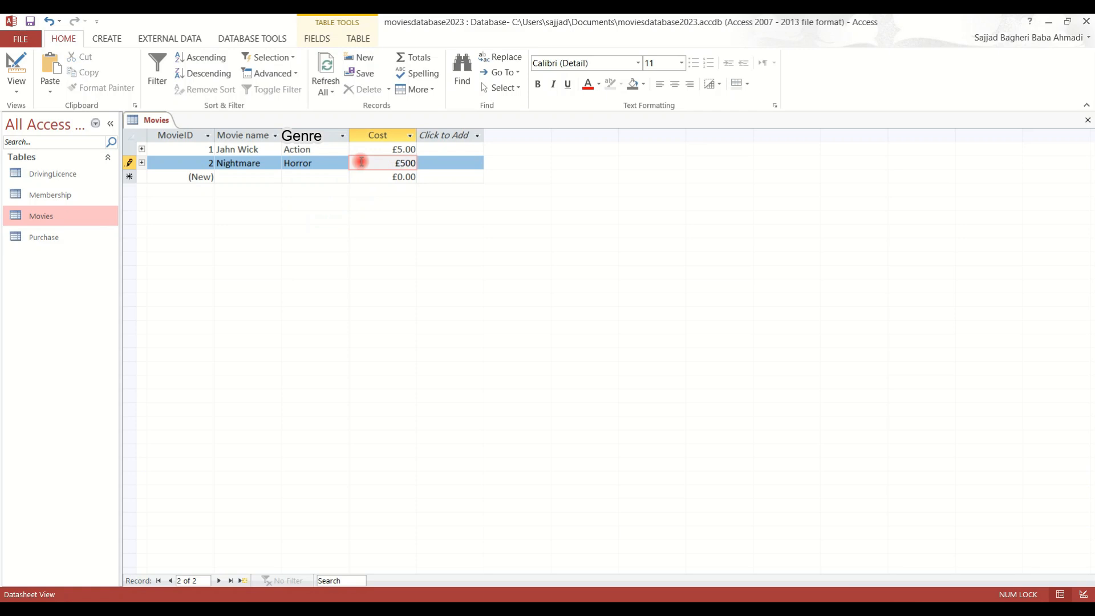
{"action": "left_click_drag", "start_coordinate": [369, 162], "coordinate": [488, 143]}
Step: Set Nightmare's cost to 6, then add Man of Steel as an Action movie costing 3
{"action": "type", "text": "6"}
{"action": "left_click", "coordinate": [257, 178]}
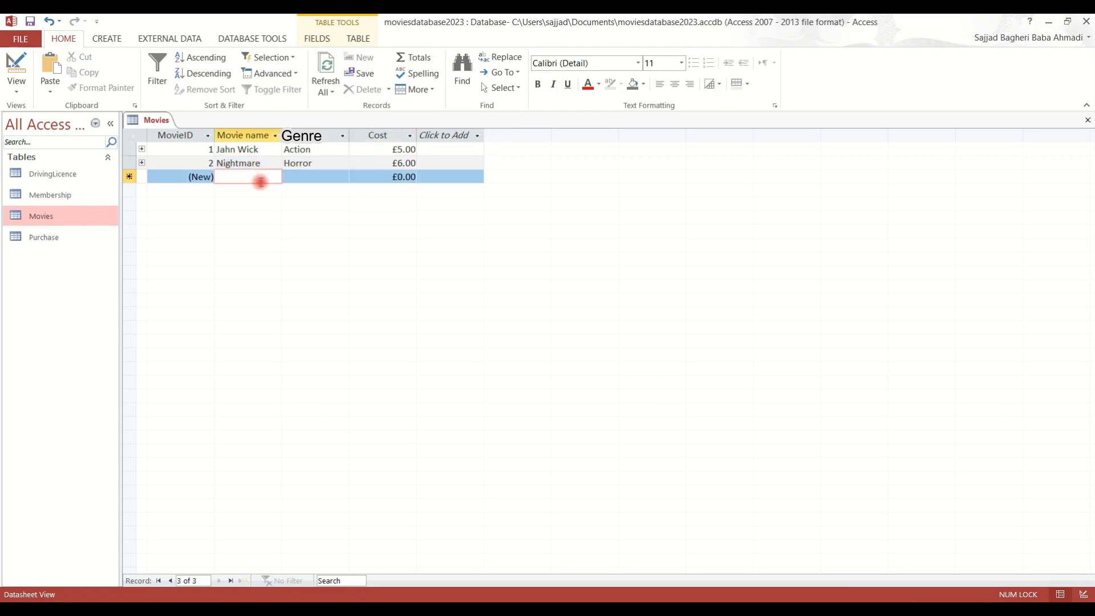
{"action": "type", "text": "M"}
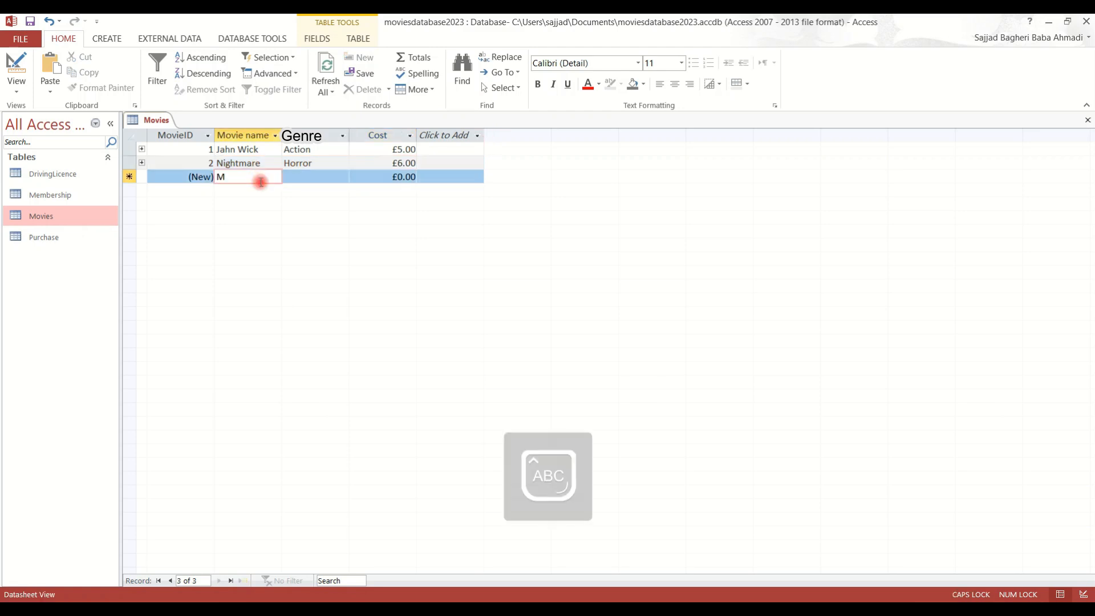
{"action": "type", "text": "an of Stee"}
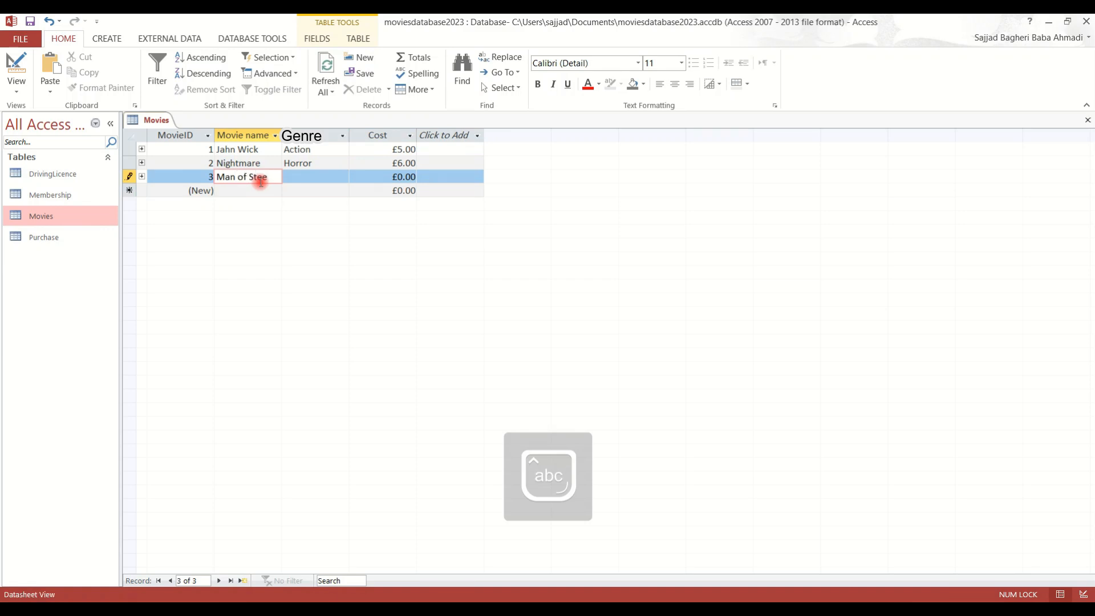
{"action": "left_click", "coordinate": [333, 177]}
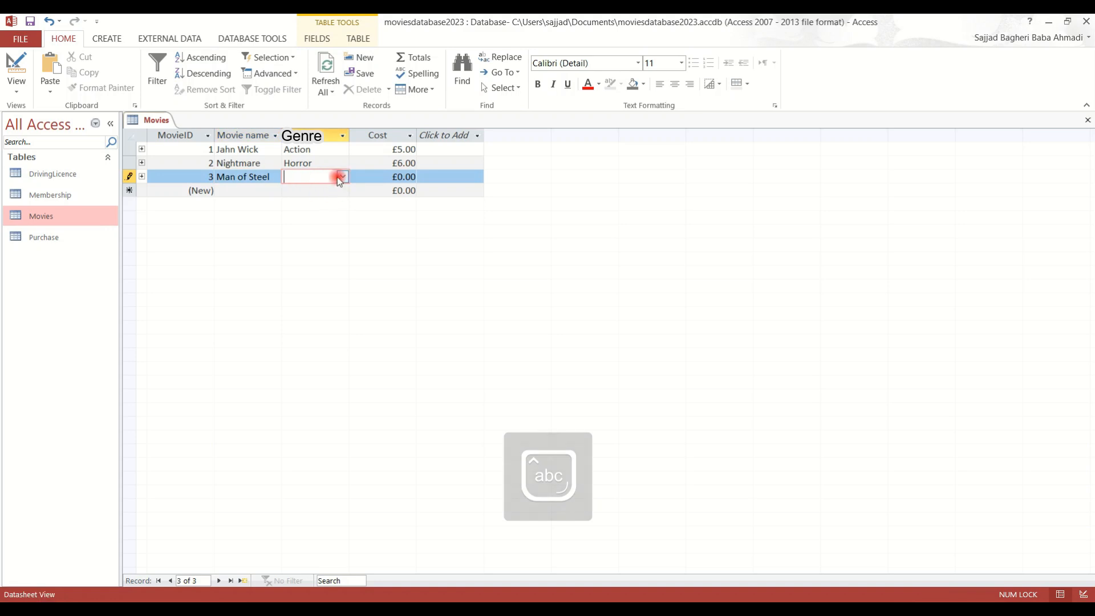
{"action": "left_click", "coordinate": [338, 177]}
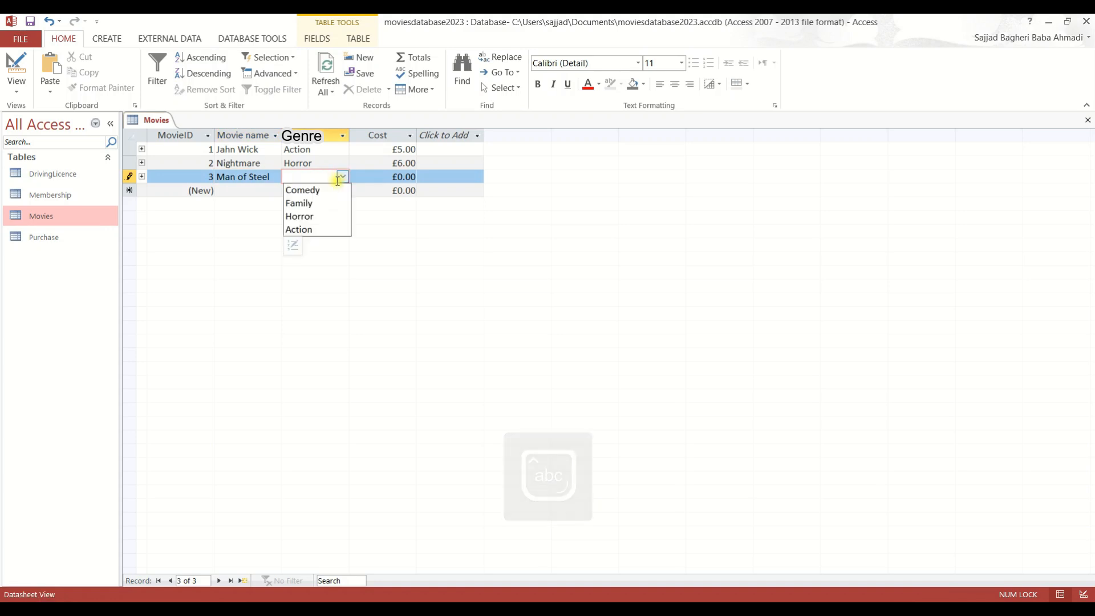
{"action": "left_click", "coordinate": [328, 228]}
{"action": "left_click", "coordinate": [396, 176]}
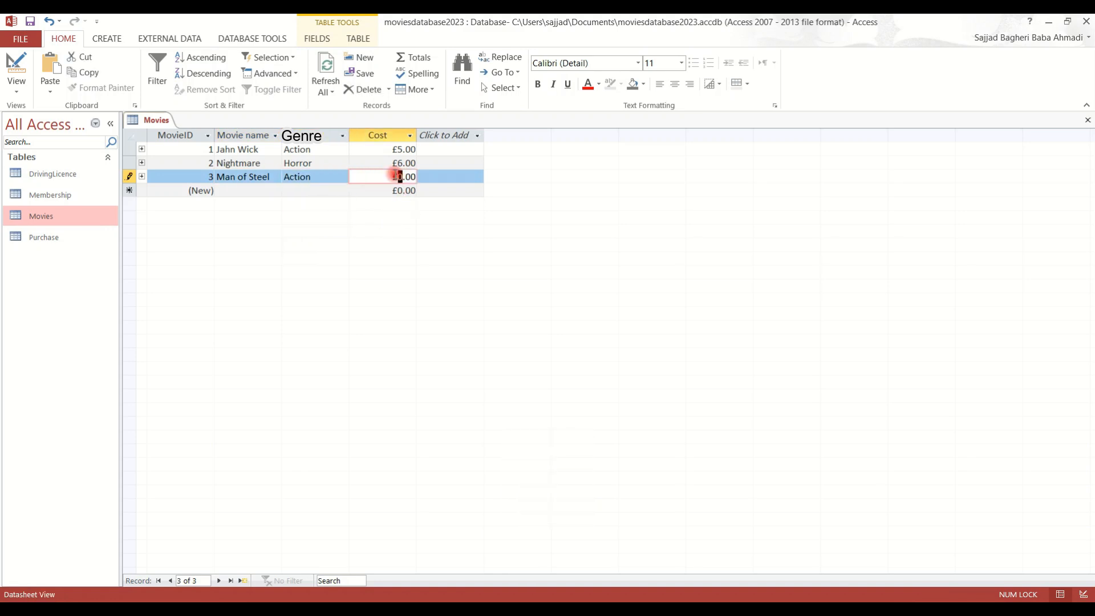
{"action": "type", "text": "3"}
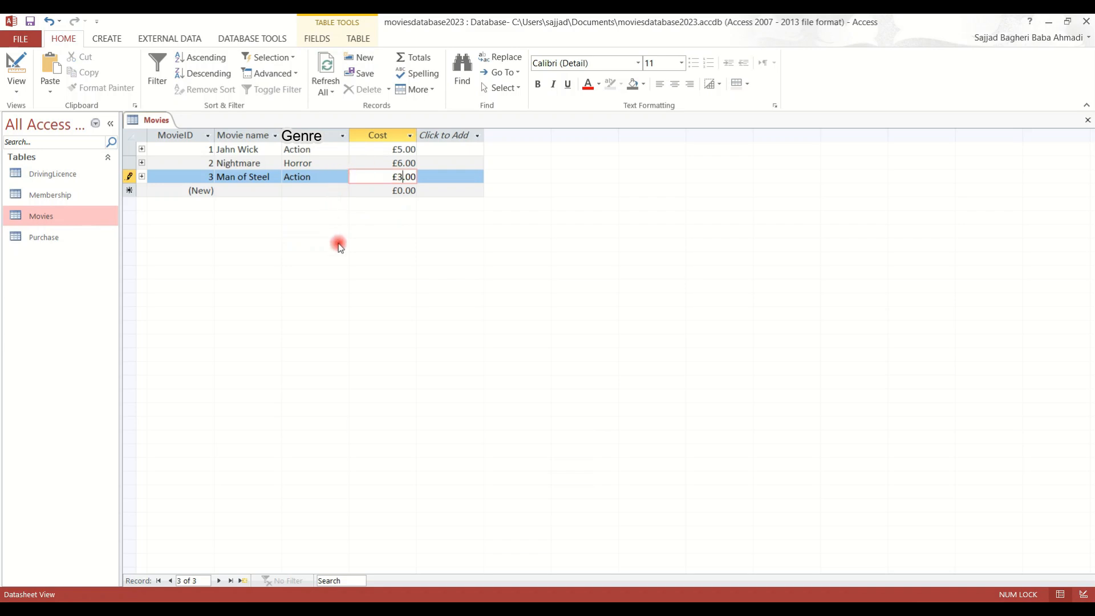
Step: Switch to the Purchase table and record membership 1 buying movie 2 on 26/05/2023
{"action": "left_click", "coordinate": [1085, 121]}
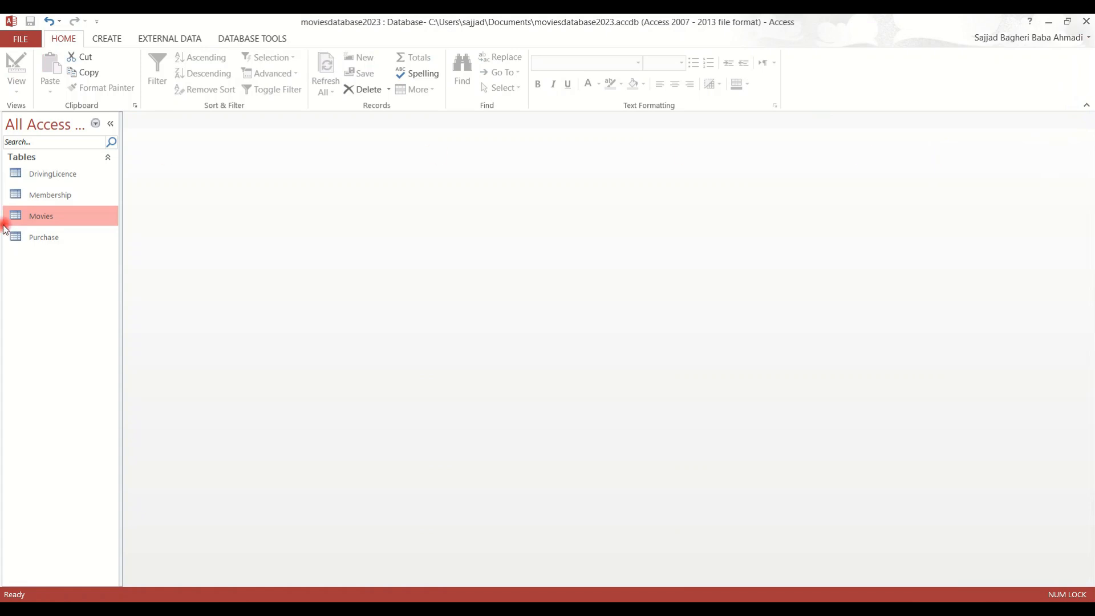
{"action": "double_click", "coordinate": [59, 236]}
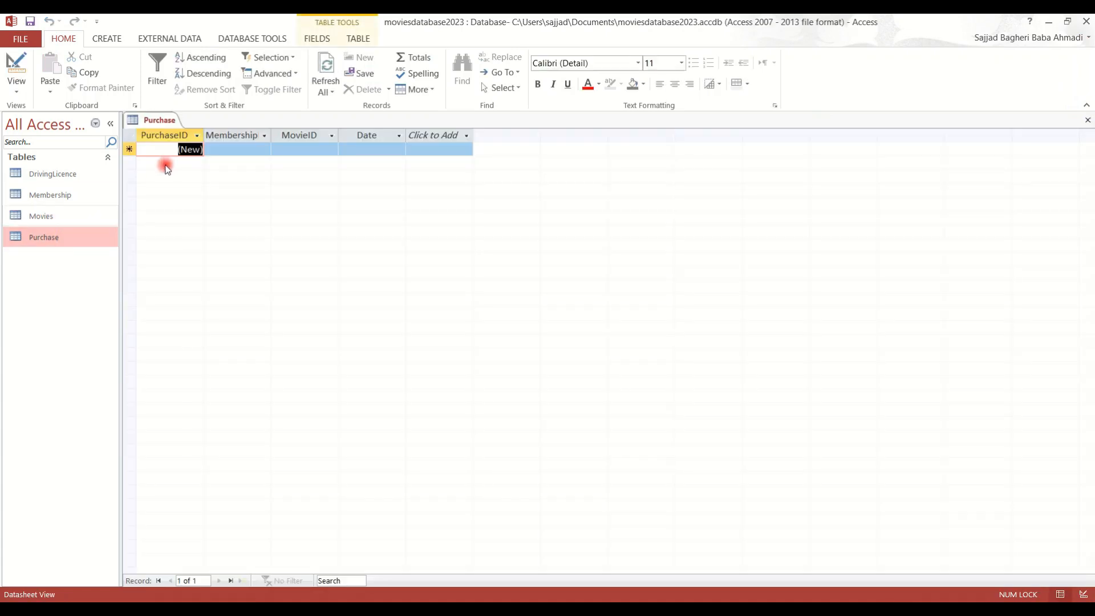
{"action": "left_click", "coordinate": [243, 151]}
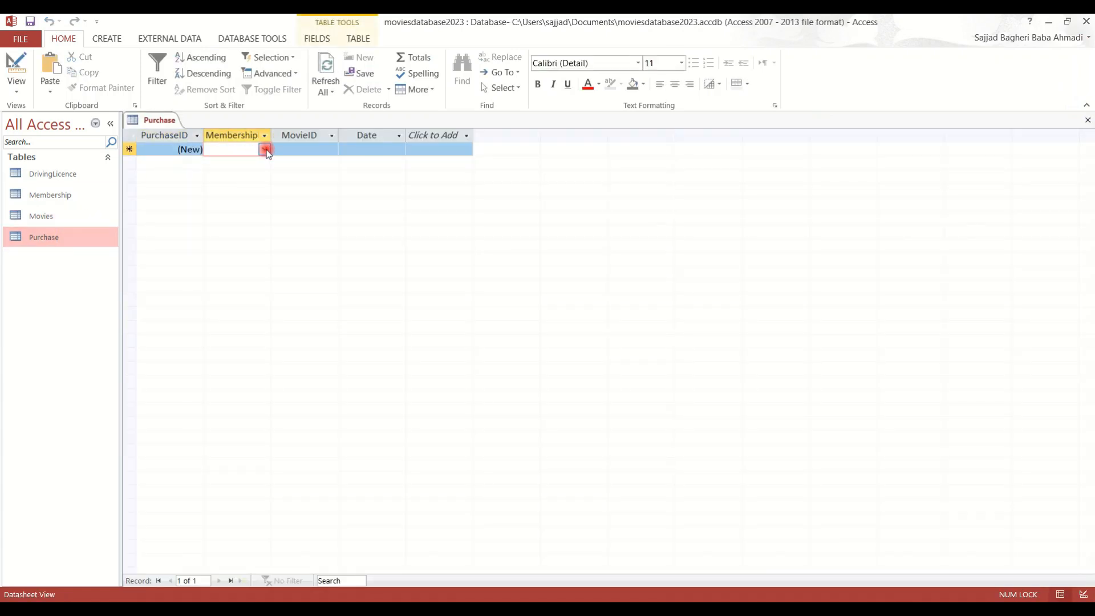
{"action": "left_click", "coordinate": [264, 149]}
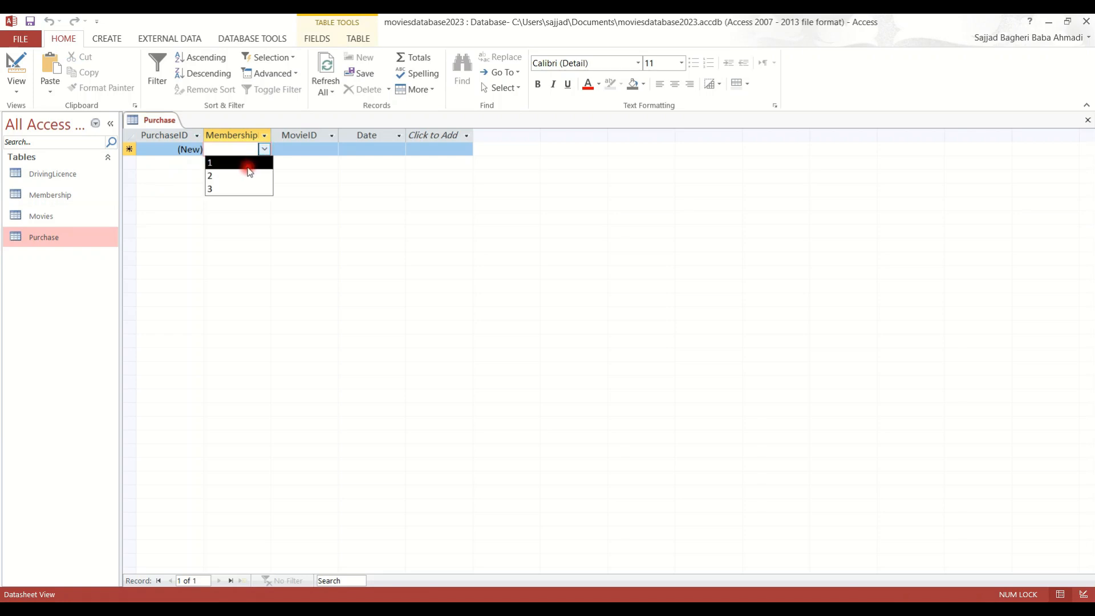
{"action": "left_click", "coordinate": [249, 164]}
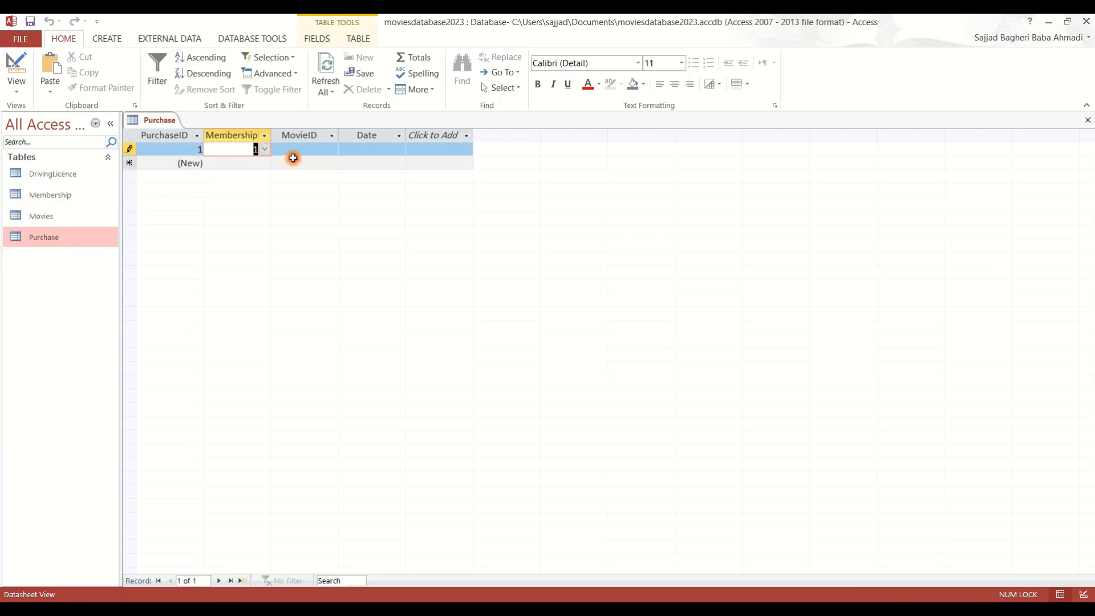
{"action": "left_click", "coordinate": [333, 151]}
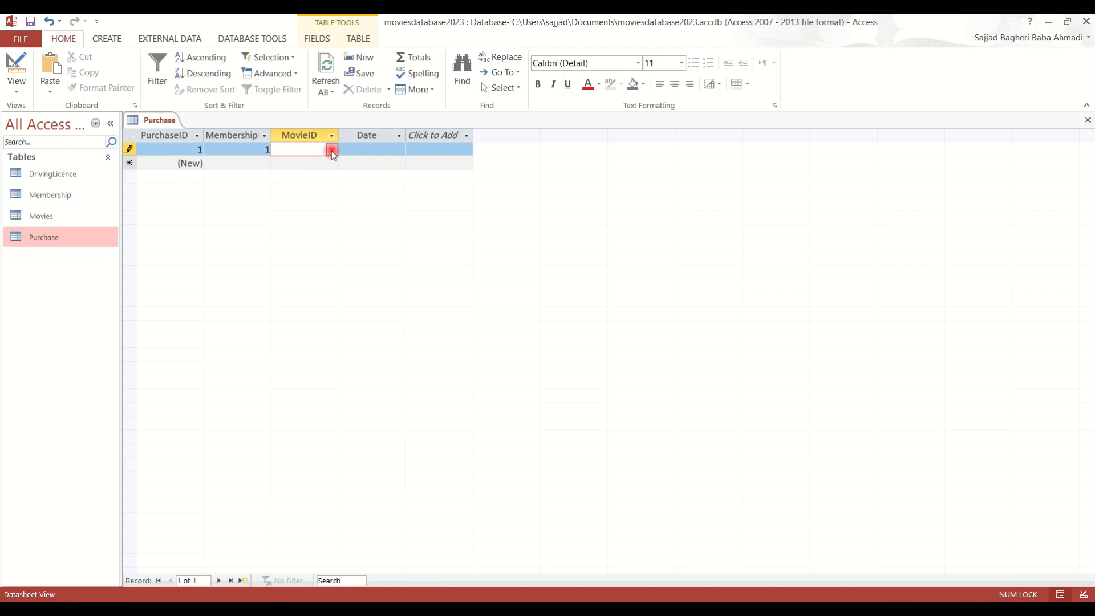
{"action": "left_click", "coordinate": [331, 149]}
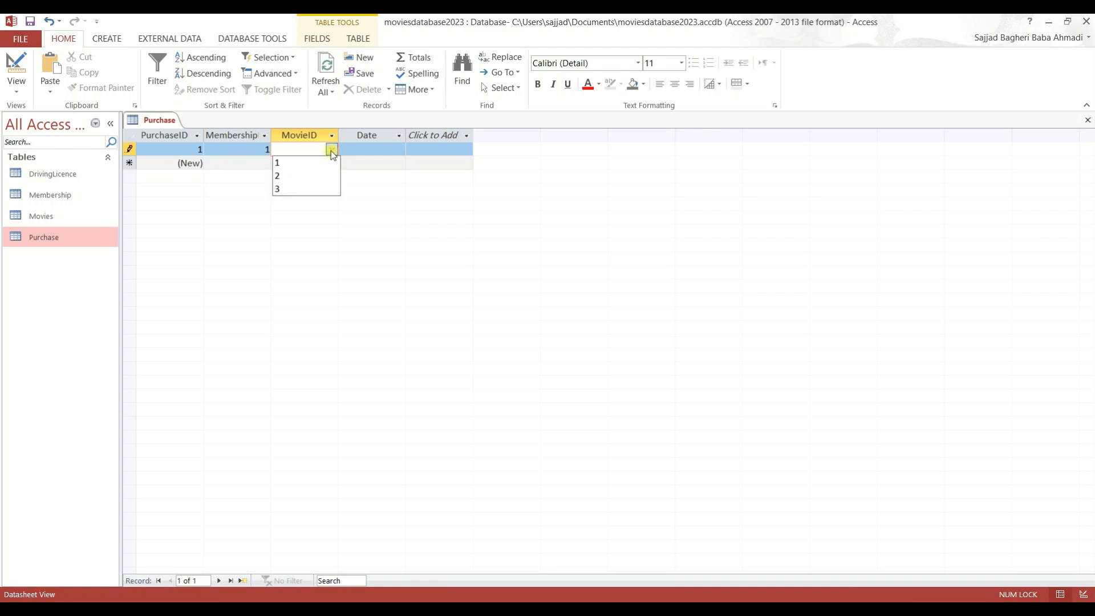
{"action": "left_click", "coordinate": [313, 175]}
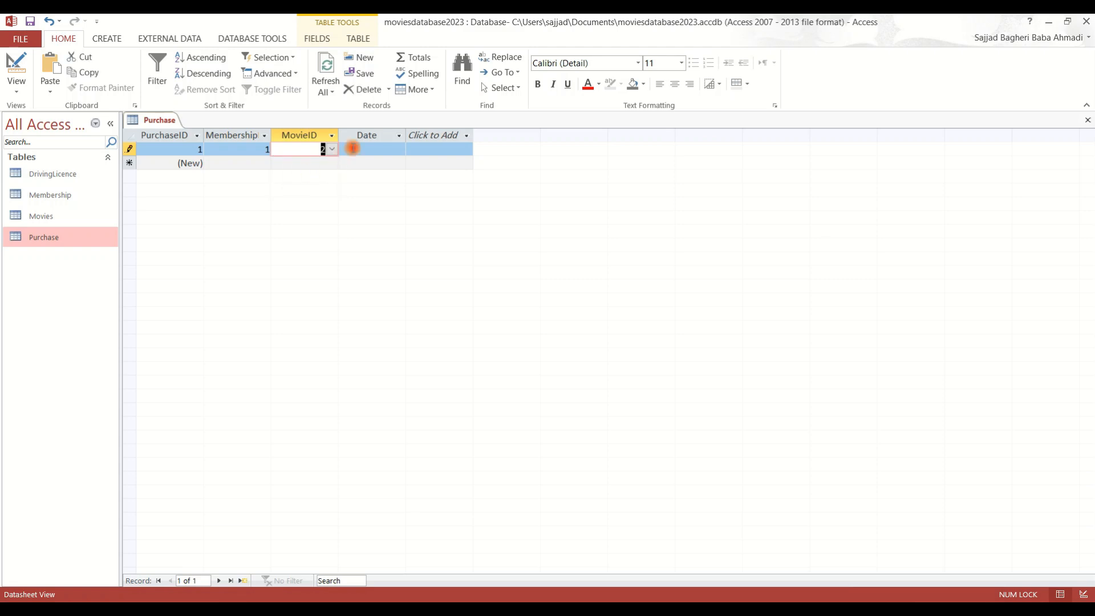
{"action": "left_click", "coordinate": [383, 147]}
{"action": "left_click", "coordinate": [412, 149]}
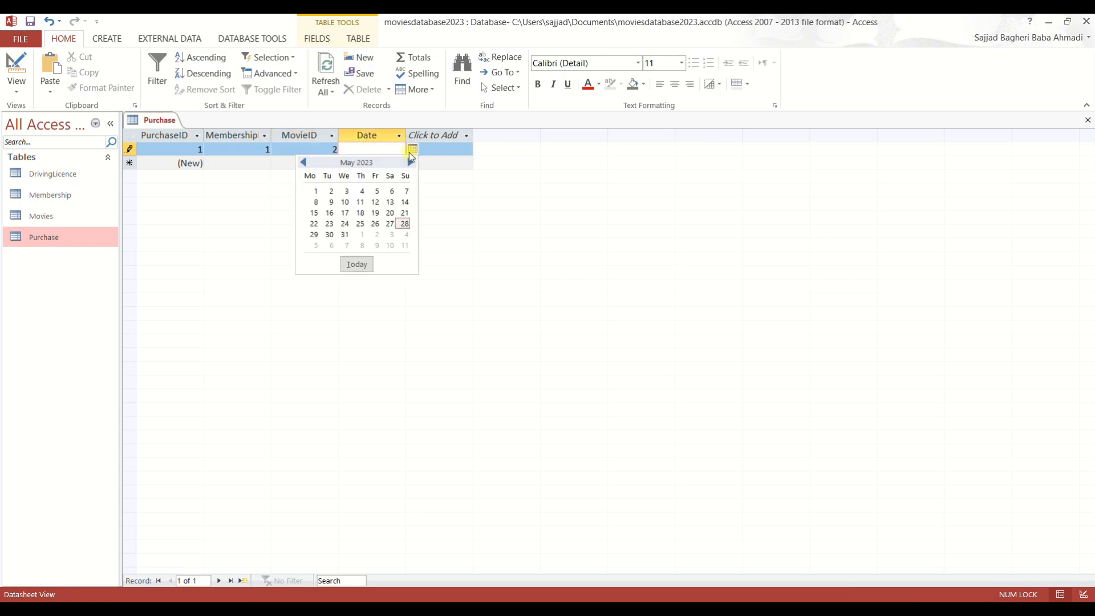
{"action": "left_click", "coordinate": [376, 224]}
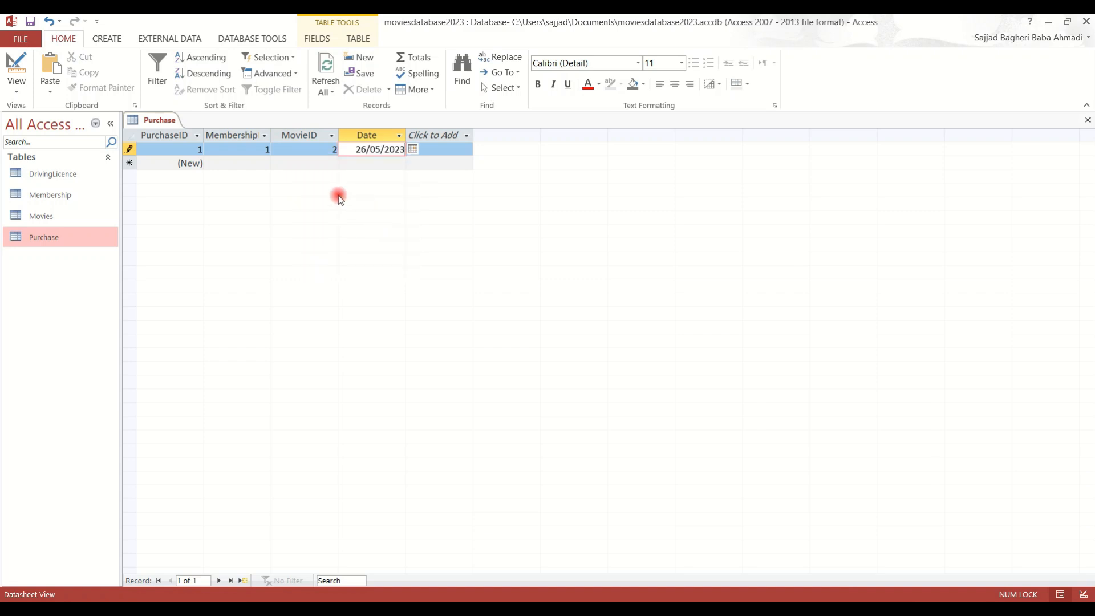
{"action": "left_click", "coordinate": [251, 165]}
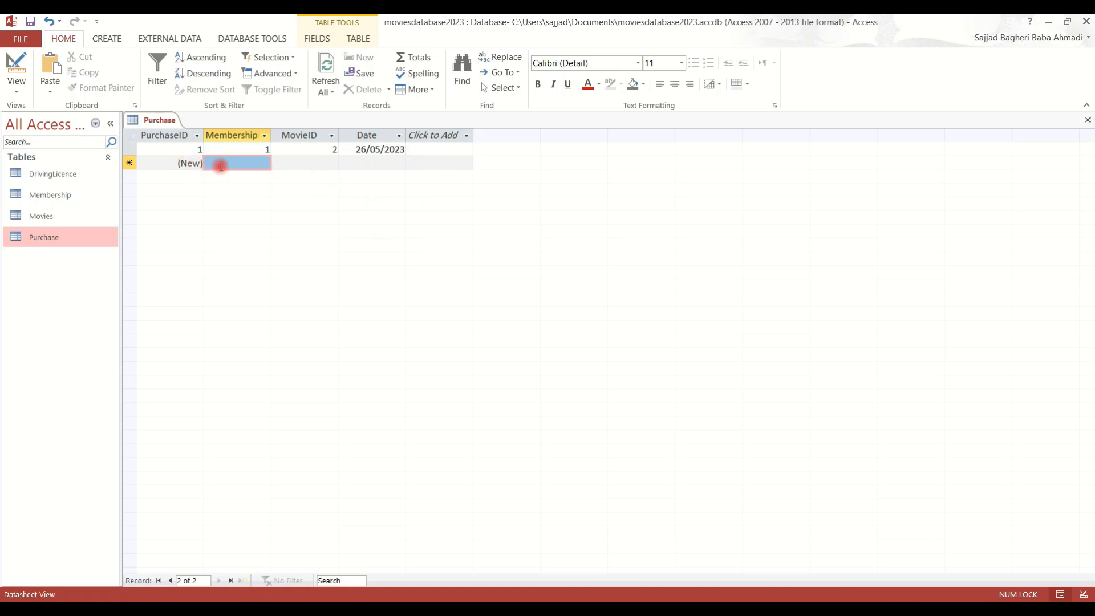
Step: Record and save a second purchase: membership 1, movie 3, dated 01/05/2023
{"action": "left_click", "coordinate": [264, 164]}
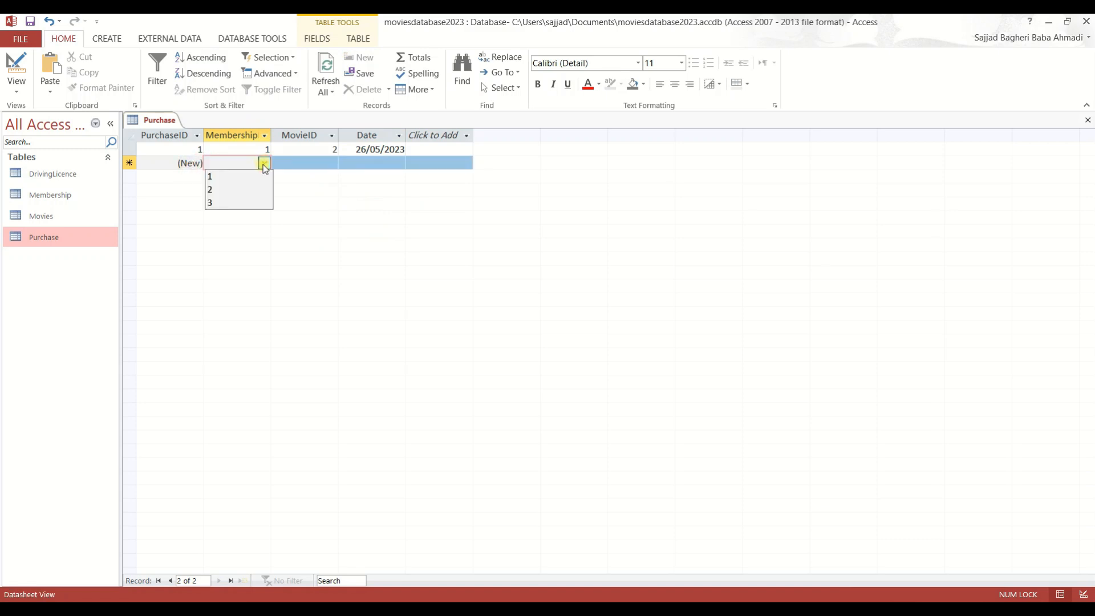
{"action": "left_click", "coordinate": [251, 181]}
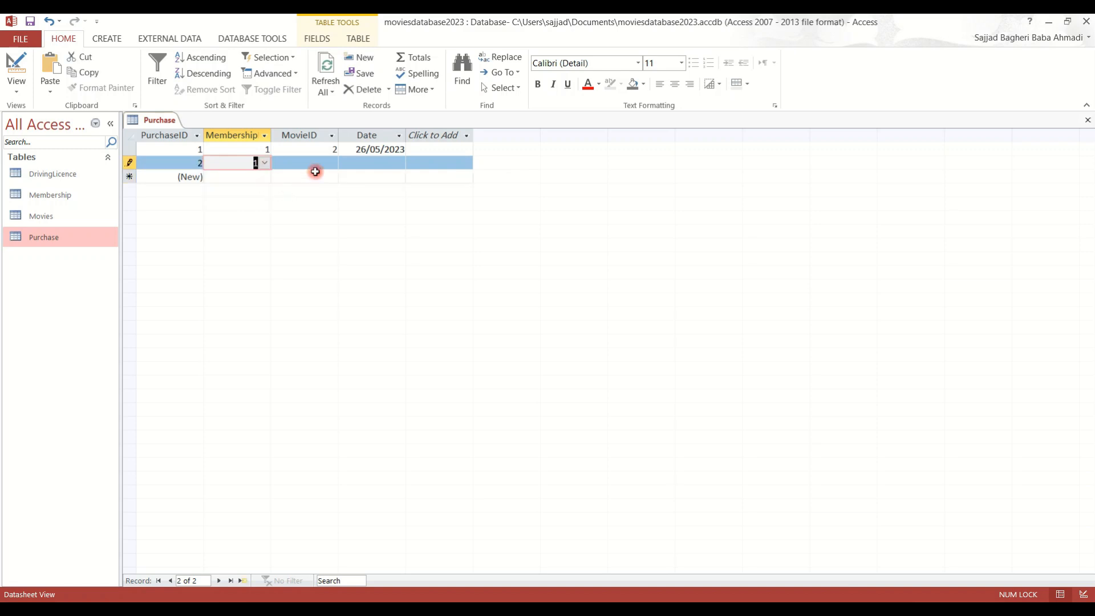
{"action": "left_click", "coordinate": [328, 165]}
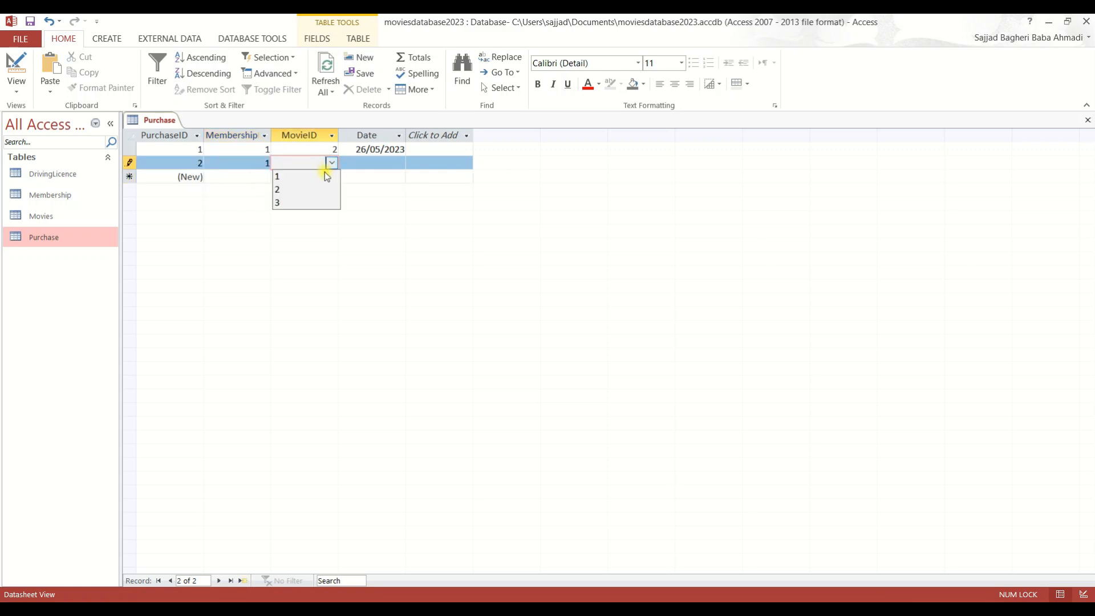
{"action": "left_click", "coordinate": [304, 202]}
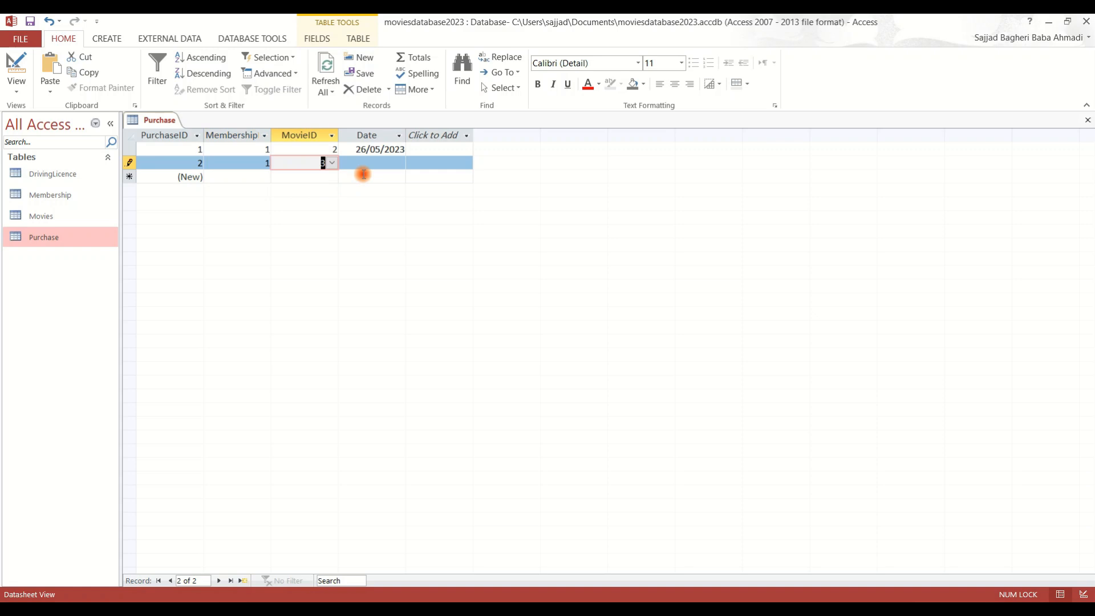
{"action": "left_click", "coordinate": [374, 161]}
{"action": "left_click", "coordinate": [411, 163]}
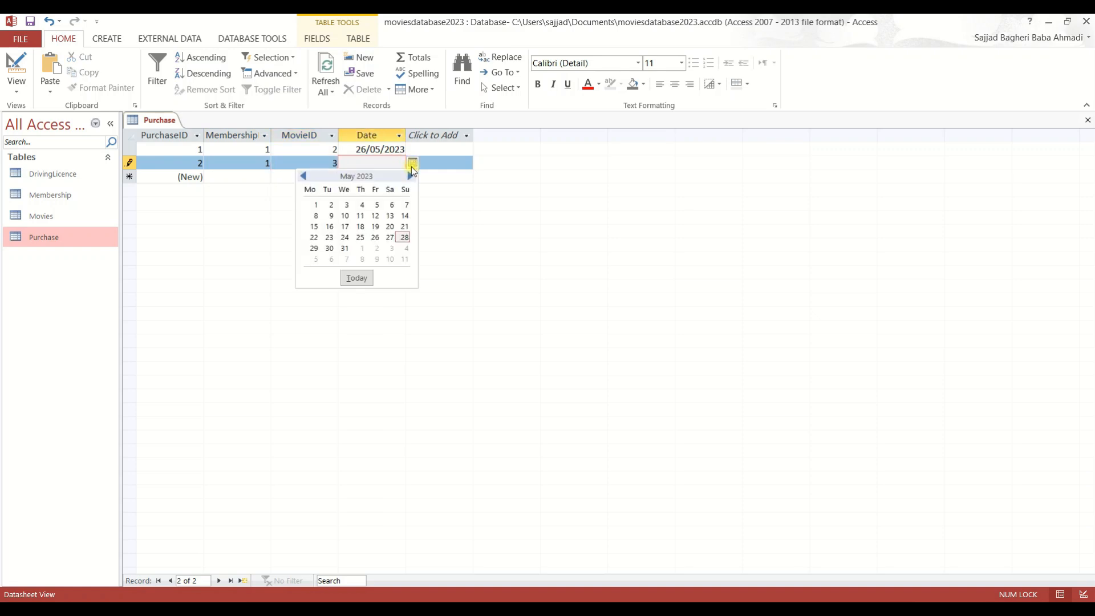
{"action": "left_click", "coordinate": [315, 205]}
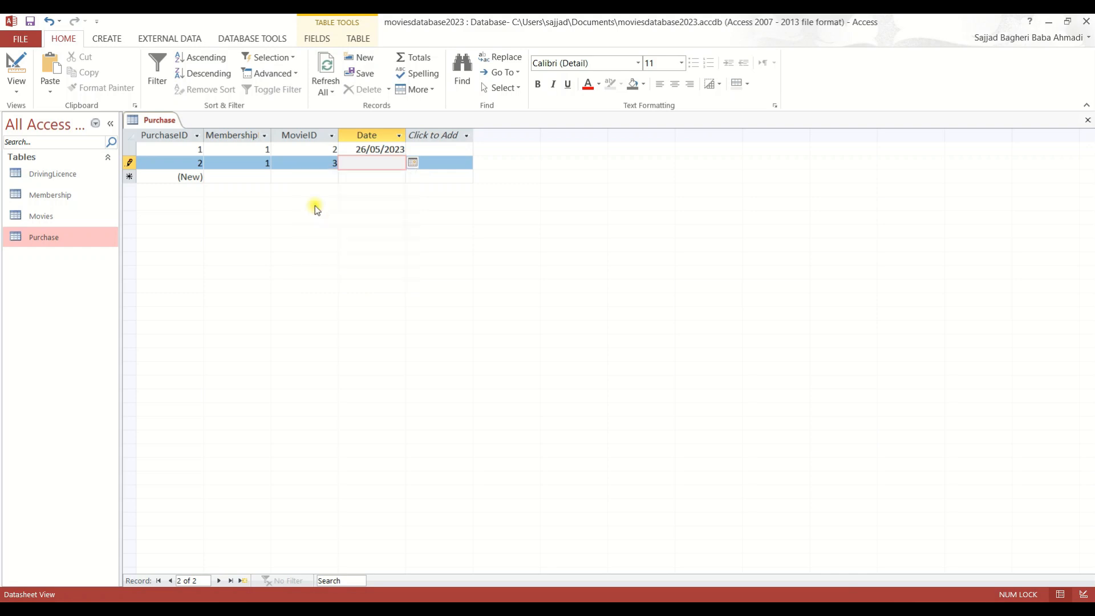
{"action": "left_click", "coordinate": [254, 176]}
Step: Enter a third purchase: membership 2, movie 1, dated 19/04/2023
{"action": "left_click", "coordinate": [264, 177]}
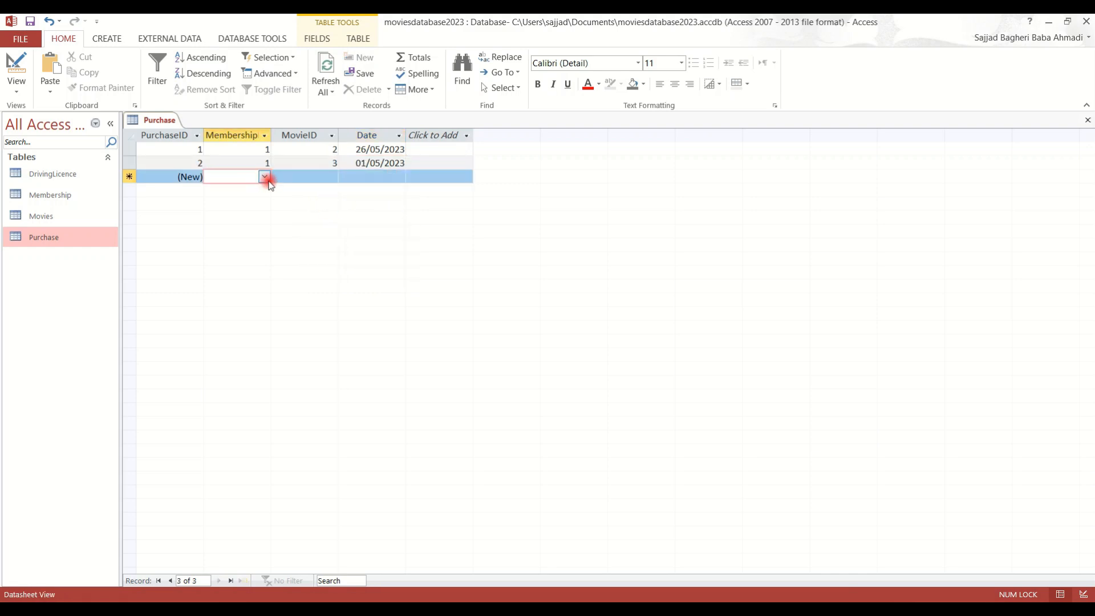
{"action": "left_click", "coordinate": [253, 204]}
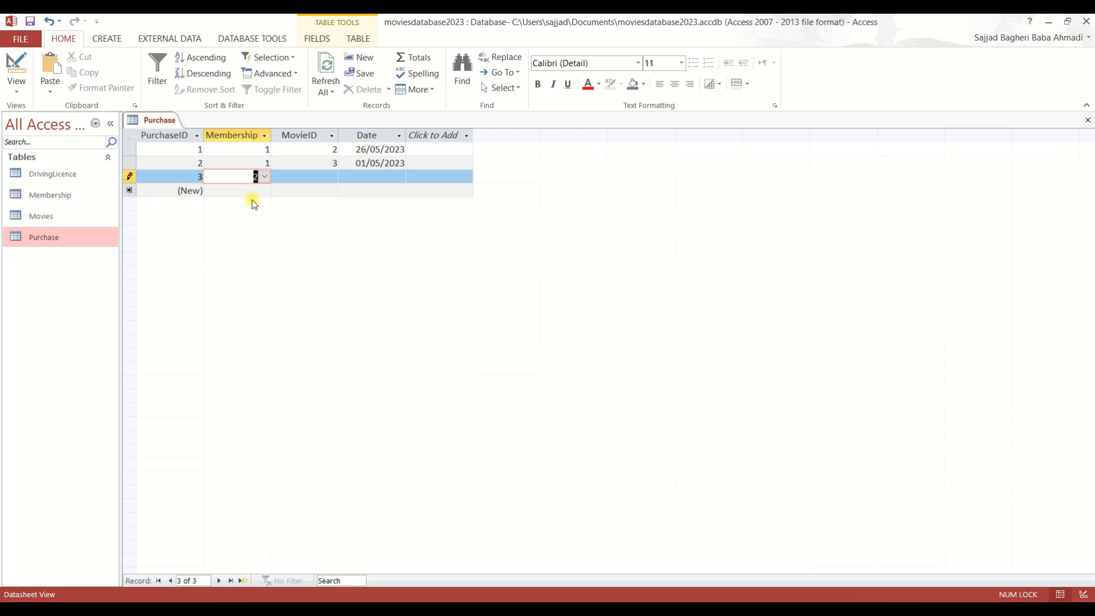
{"action": "left_click", "coordinate": [328, 178]}
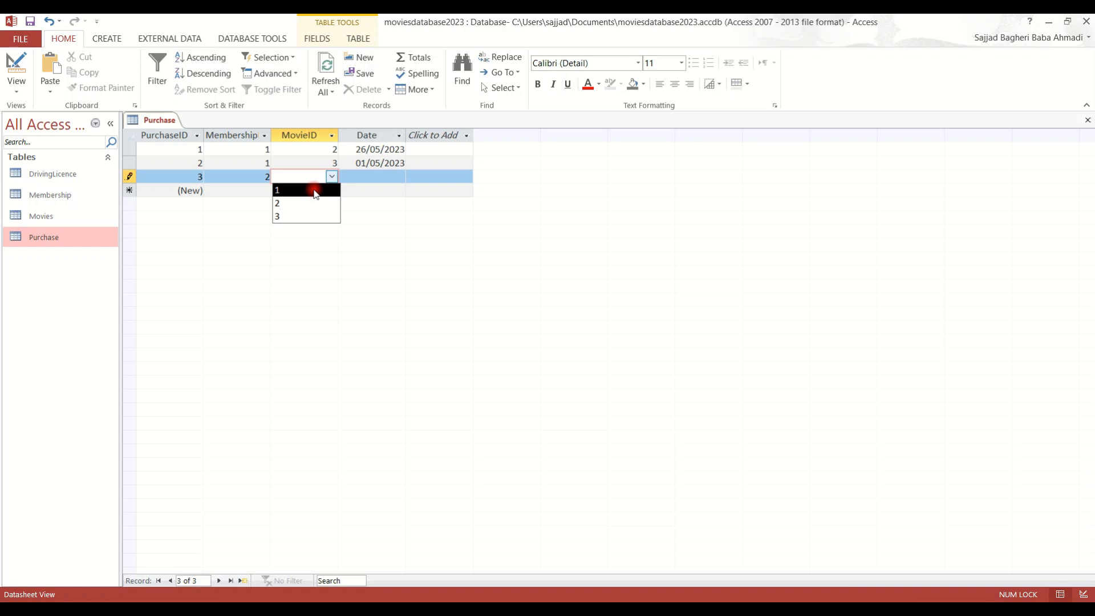
{"action": "left_click", "coordinate": [316, 193]}
{"action": "left_click", "coordinate": [387, 178]}
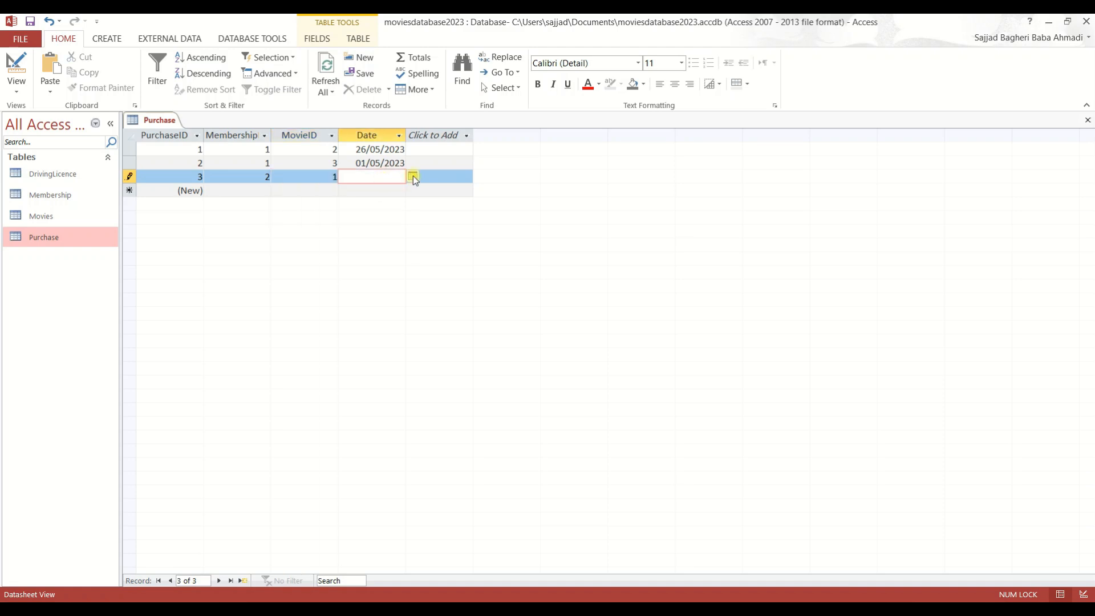
{"action": "left_click", "coordinate": [413, 177]}
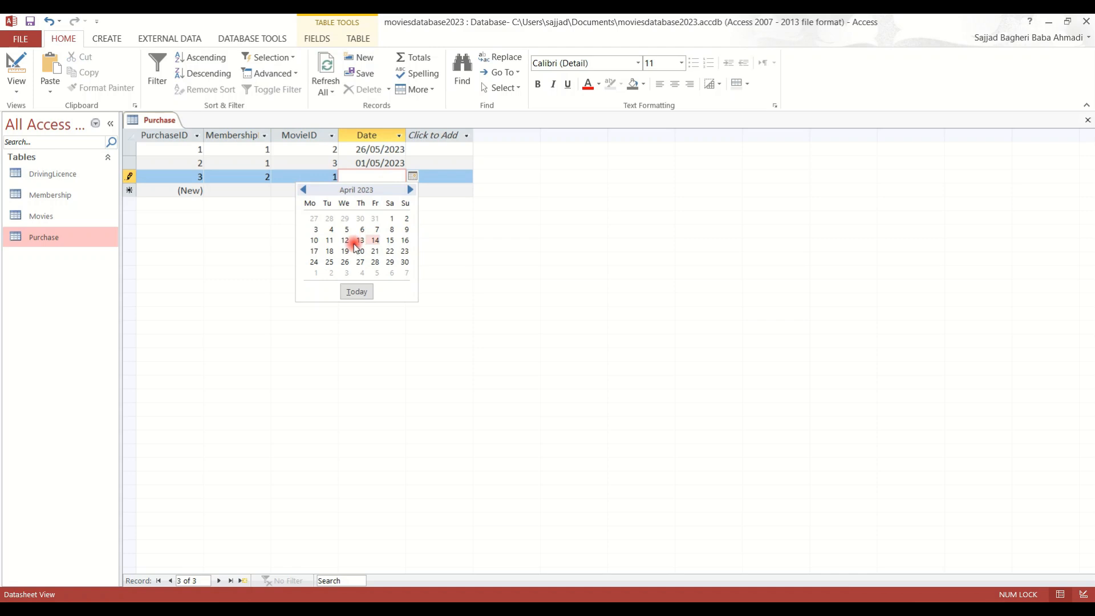
{"action": "left_click", "coordinate": [344, 250]}
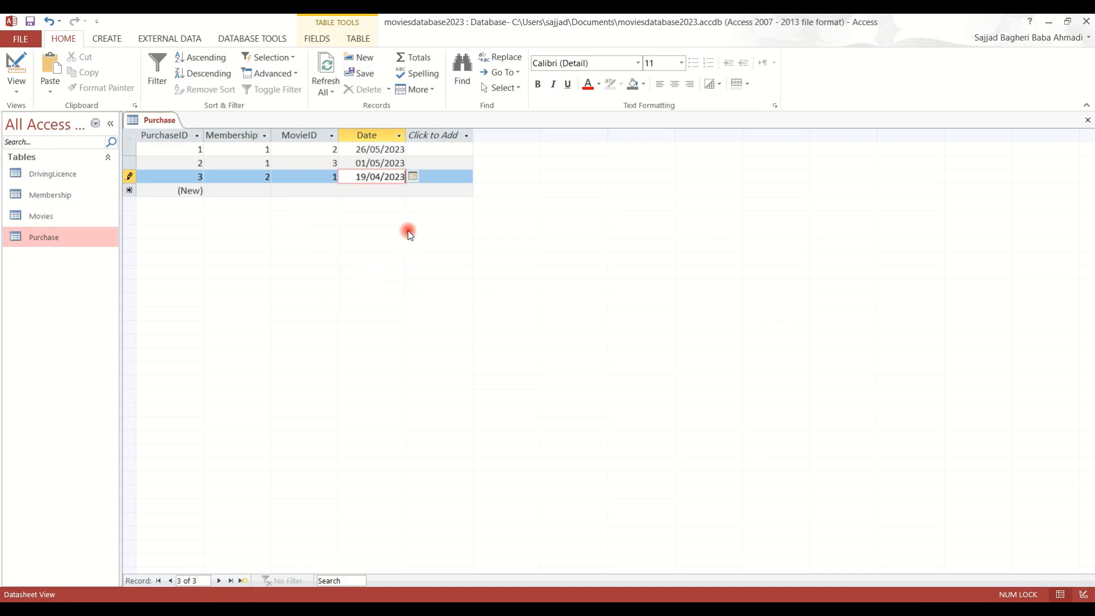
{"action": "left_click", "coordinate": [378, 192]}
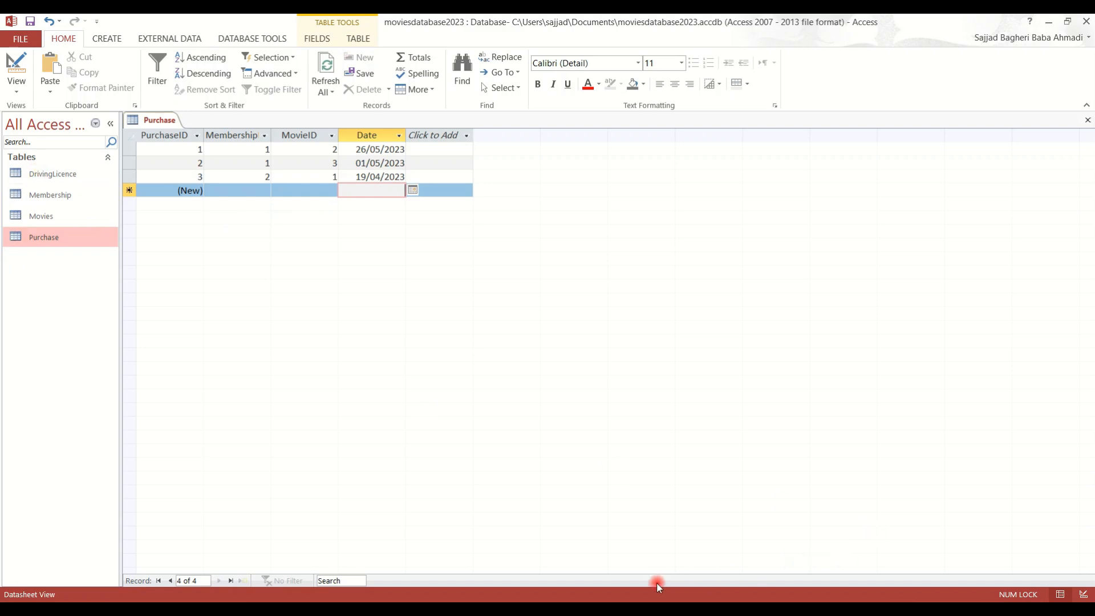
Step: Close the Purchase table and open the Relationships window without adding tables
{"action": "key", "text": "ctrl+w"}
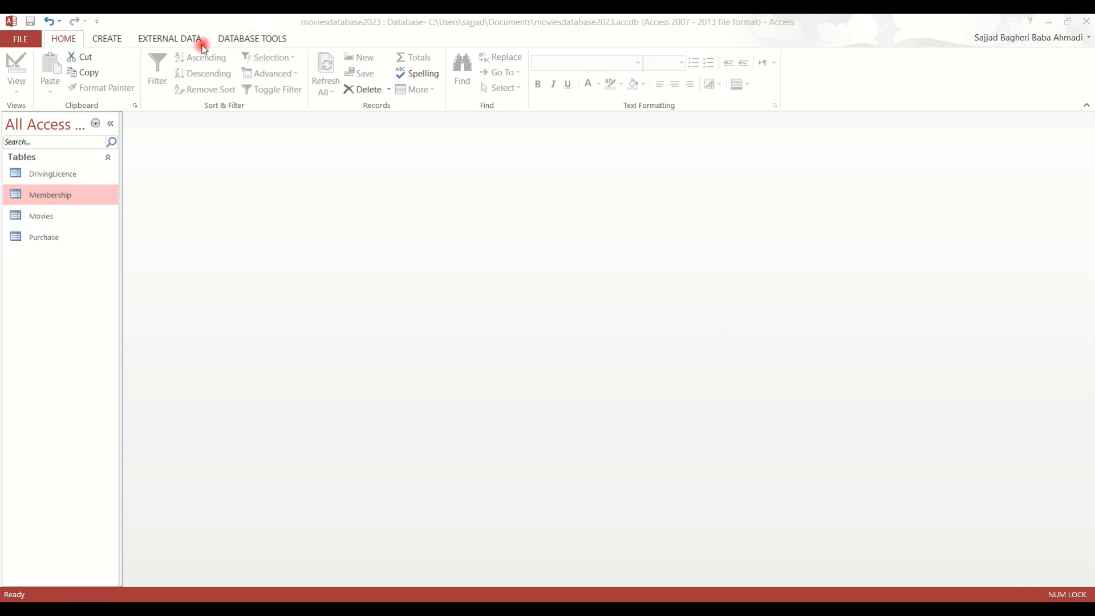
{"action": "left_click", "coordinate": [274, 40]}
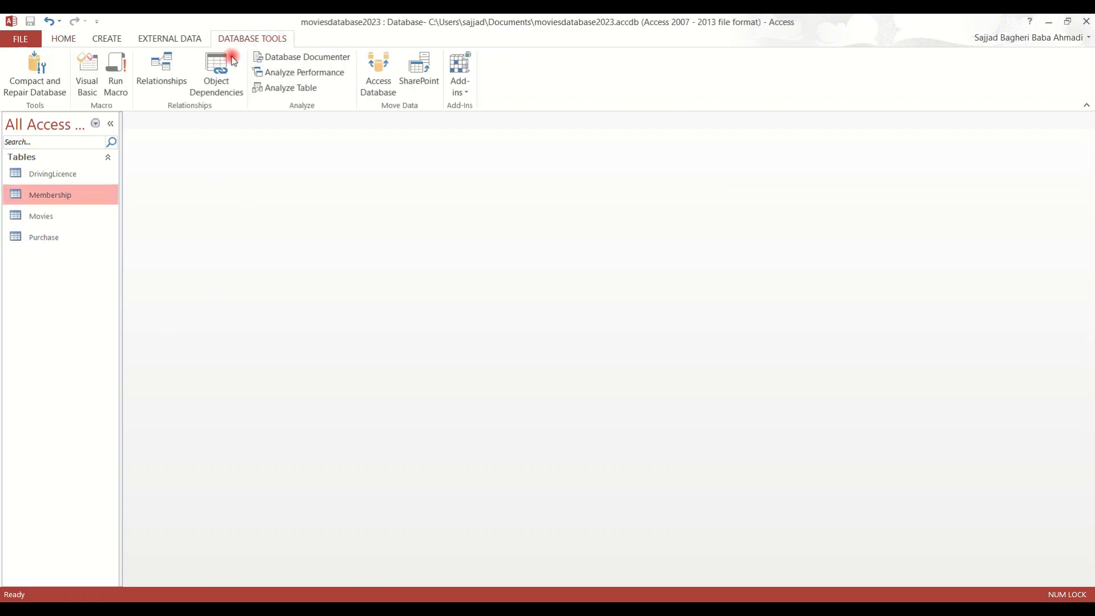
{"action": "left_click", "coordinate": [162, 74]}
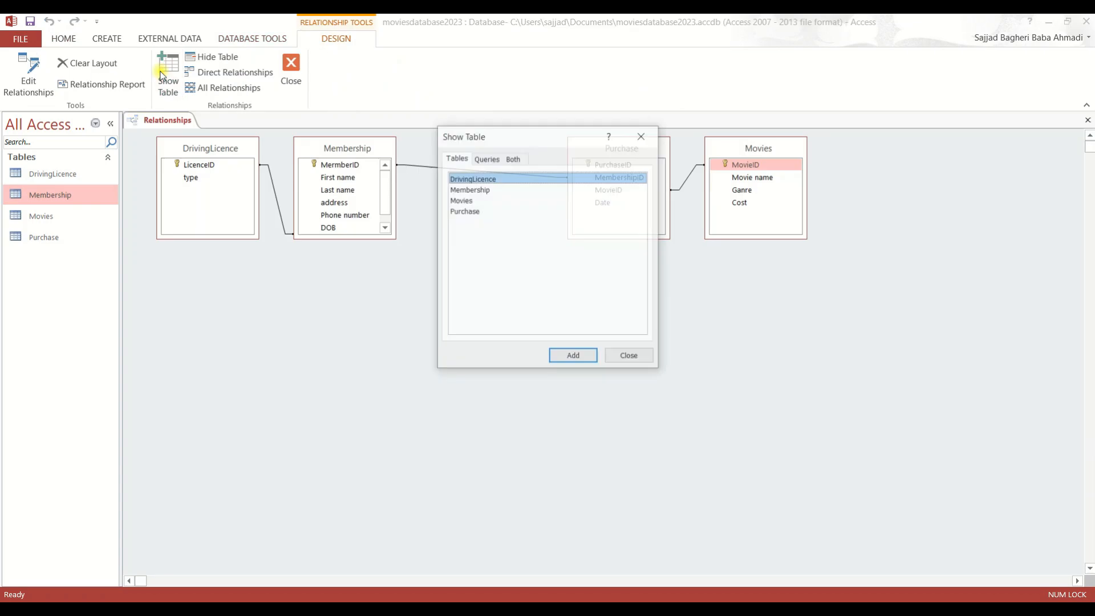
{"action": "left_click", "coordinate": [646, 135]}
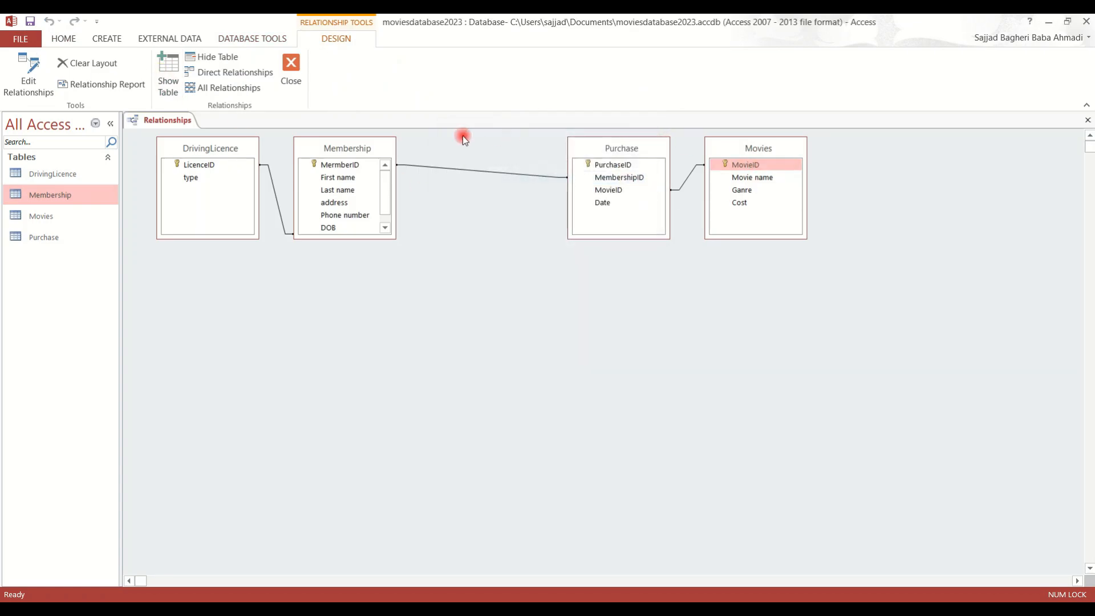
Step: Rearrange the Membership, Movies, Purchase and DrivingLicence tables into a readable row
{"action": "left_click_drag", "start_coordinate": [365, 149], "coordinate": [466, 216]}
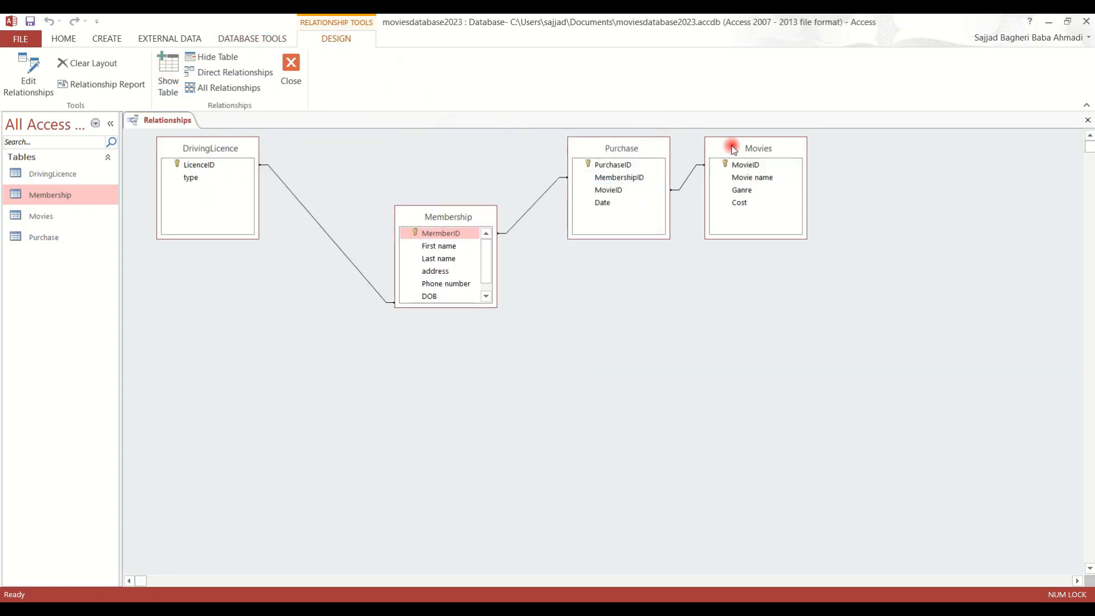
{"action": "left_click_drag", "start_coordinate": [731, 147], "coordinate": [831, 246]}
{"action": "left_click_drag", "start_coordinate": [654, 155], "coordinate": [656, 262]}
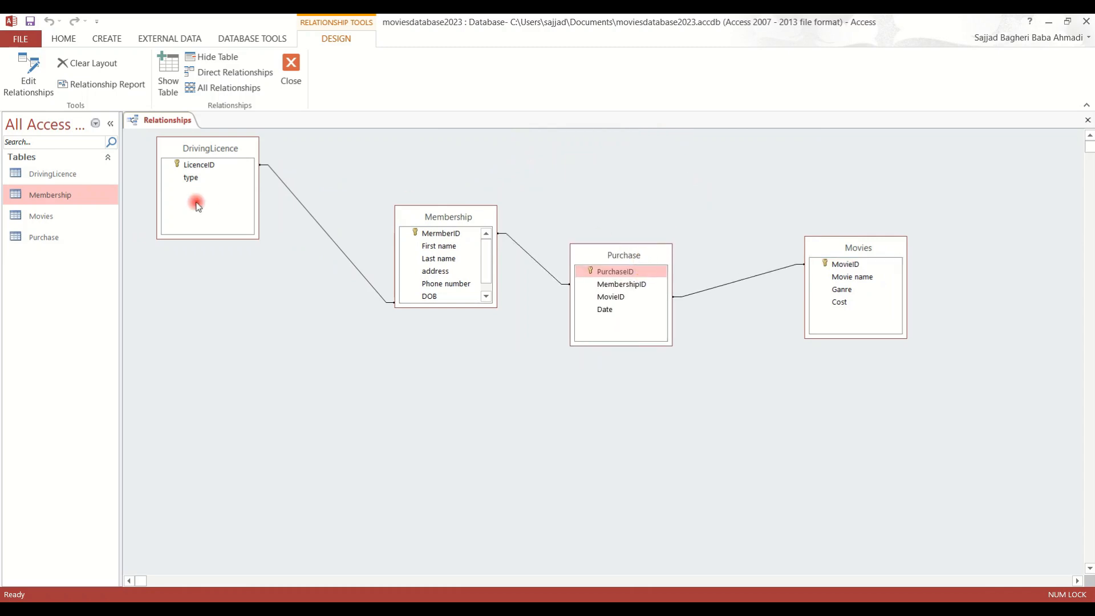
{"action": "left_click_drag", "start_coordinate": [199, 153], "coordinate": [214, 286]}
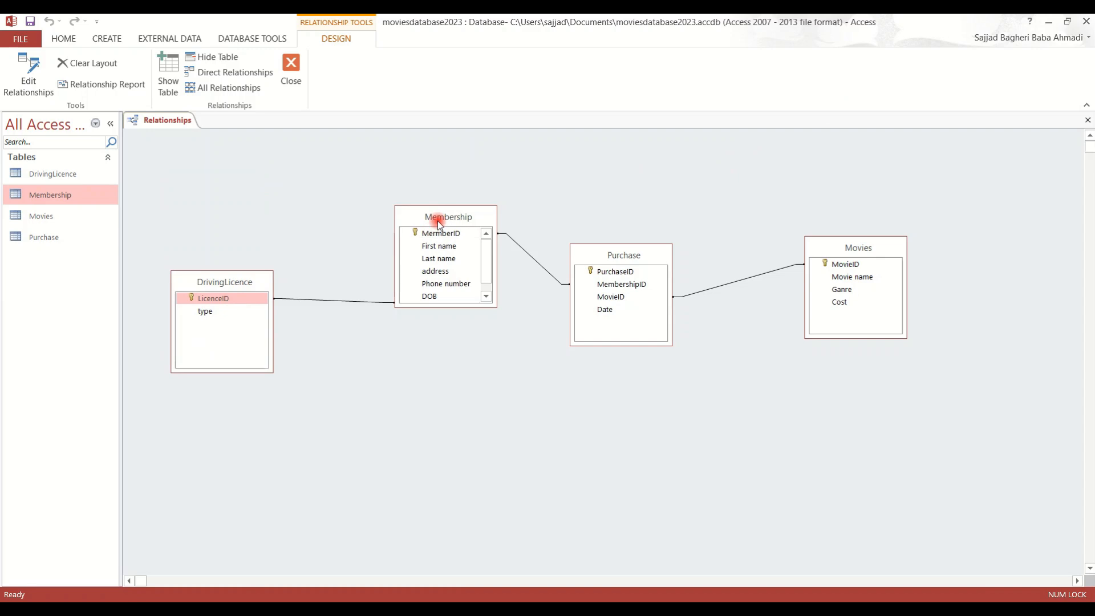
Step: Enforce referential integrity on the Membership–Purchase and Movies–Purchase relationships
{"action": "double_click", "coordinate": [536, 264]}
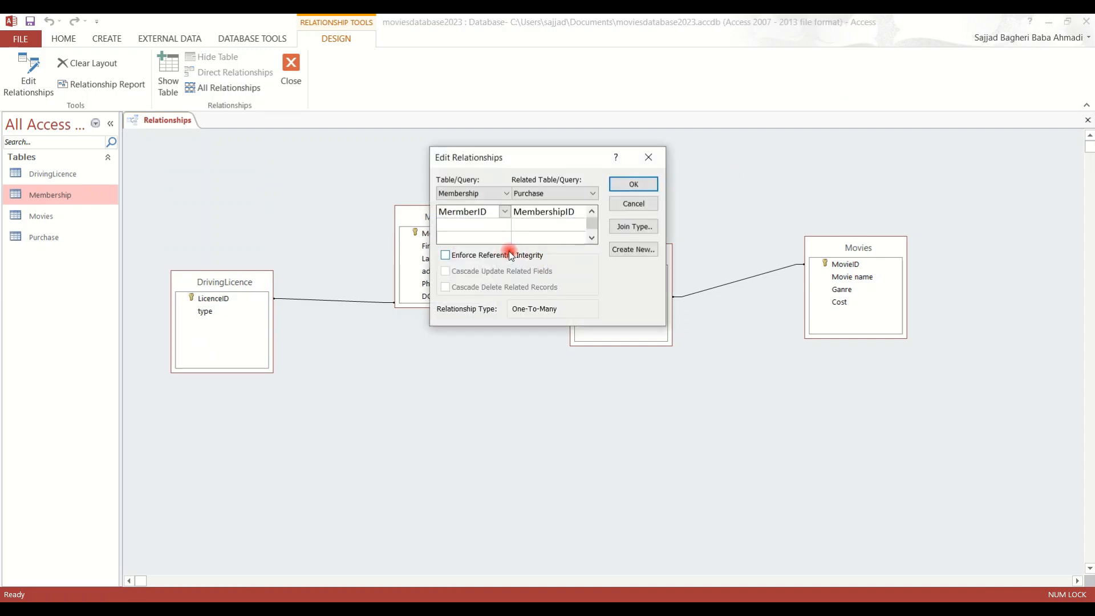
{"action": "left_click", "coordinate": [471, 258]}
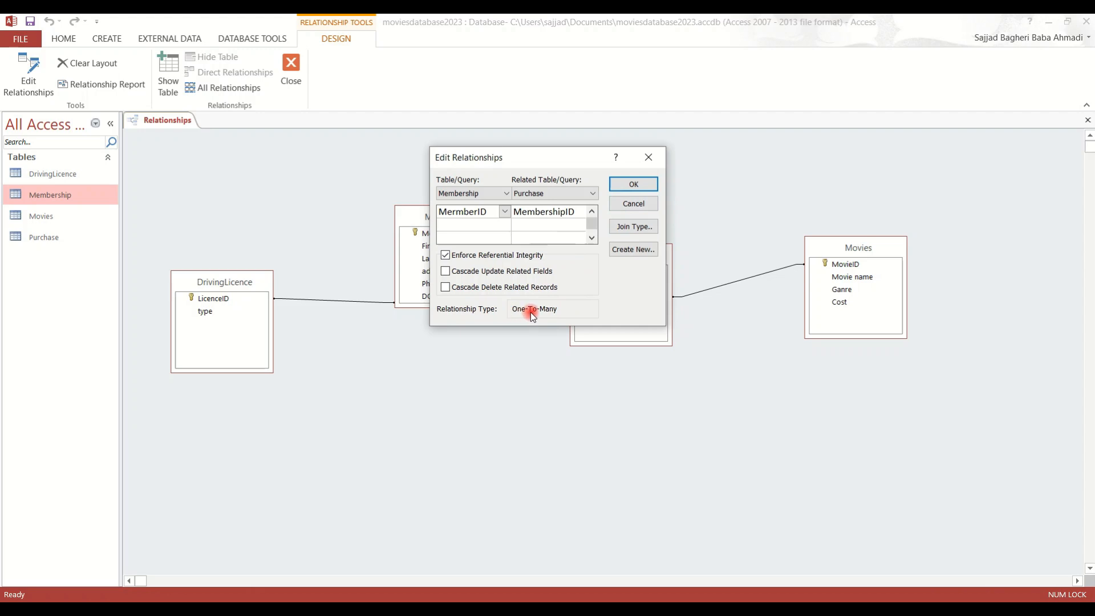
{"action": "left_click", "coordinate": [643, 184]}
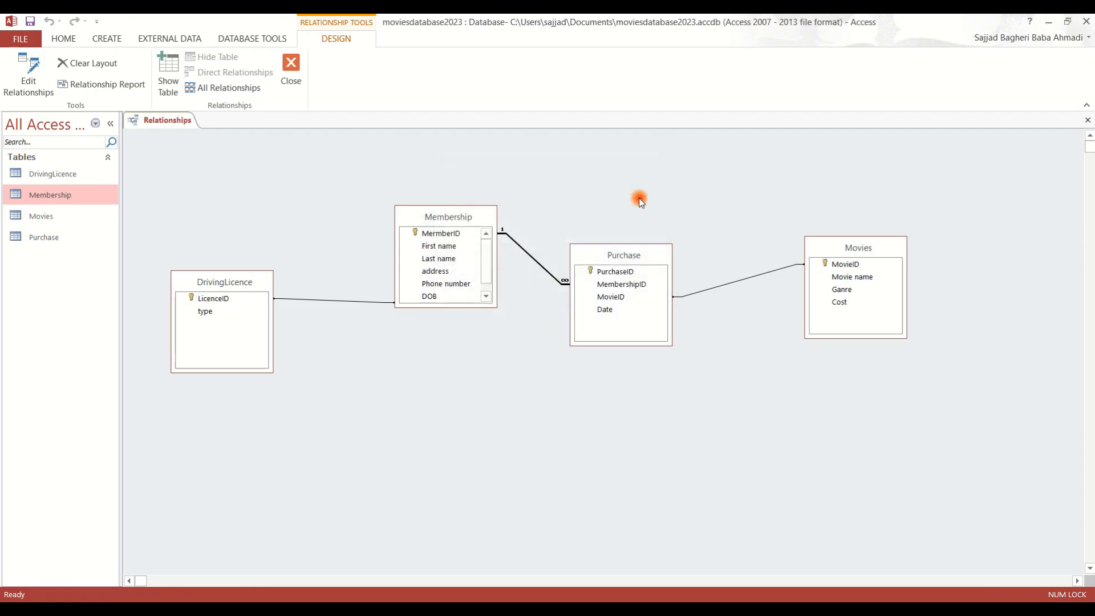
{"action": "double_click", "coordinate": [725, 284]}
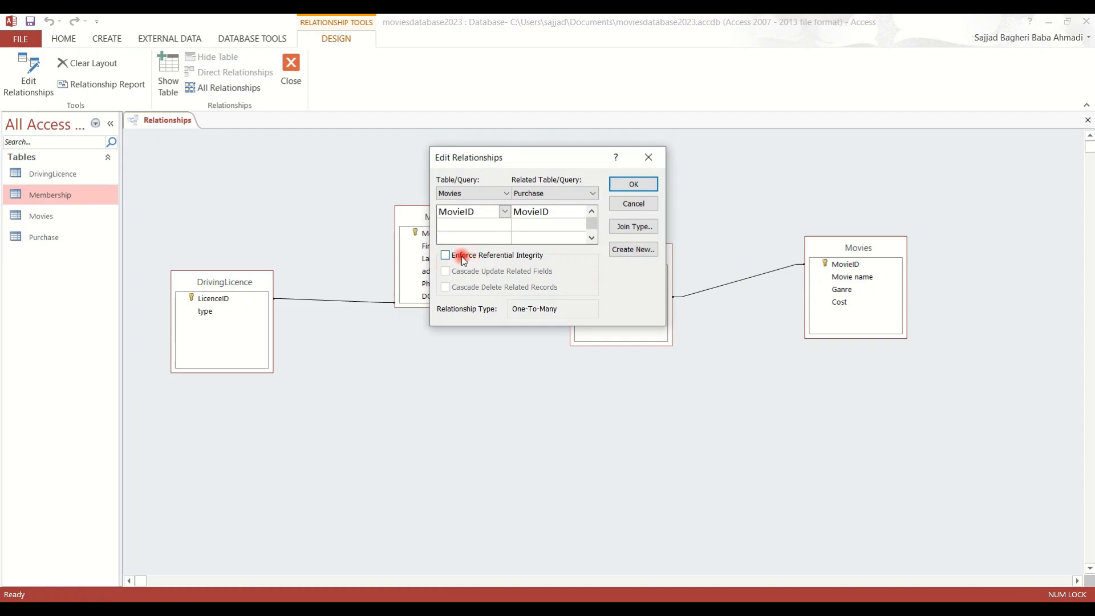
{"action": "left_click", "coordinate": [461, 257]}
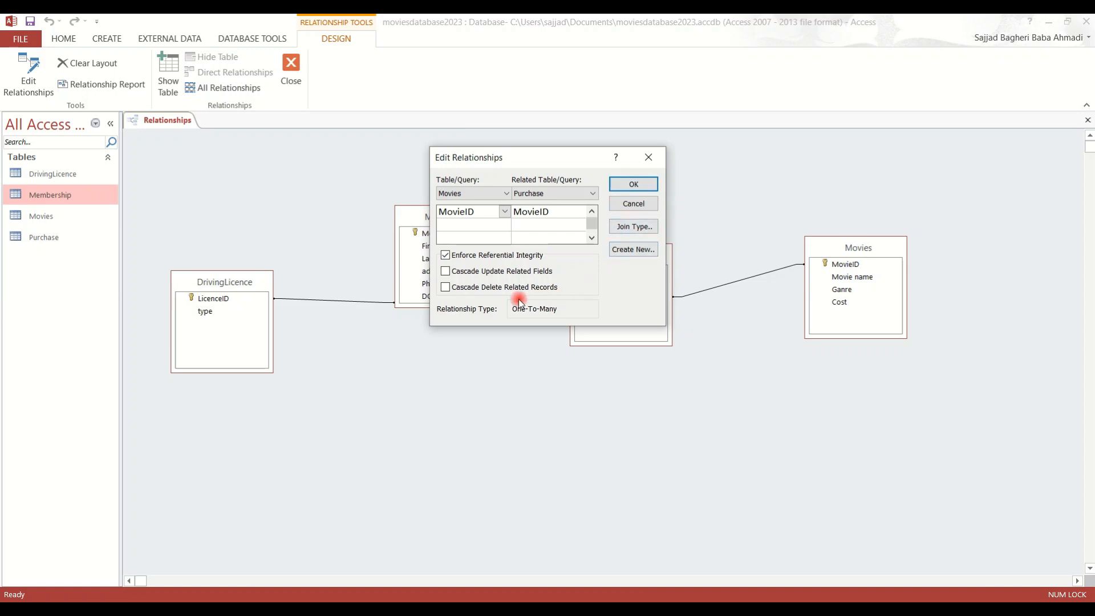
{"action": "left_click", "coordinate": [637, 184]}
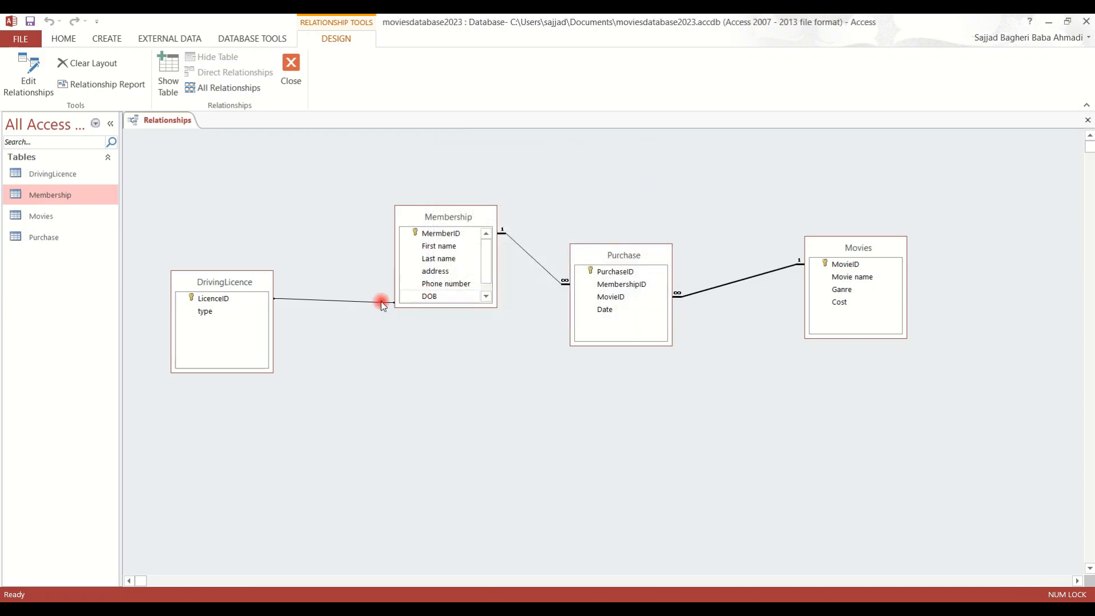
Step: Move Membership level with Purchase and inspect the DrivingLicence–Membership link without changing it
{"action": "left_click_drag", "start_coordinate": [440, 215], "coordinate": [436, 273]}
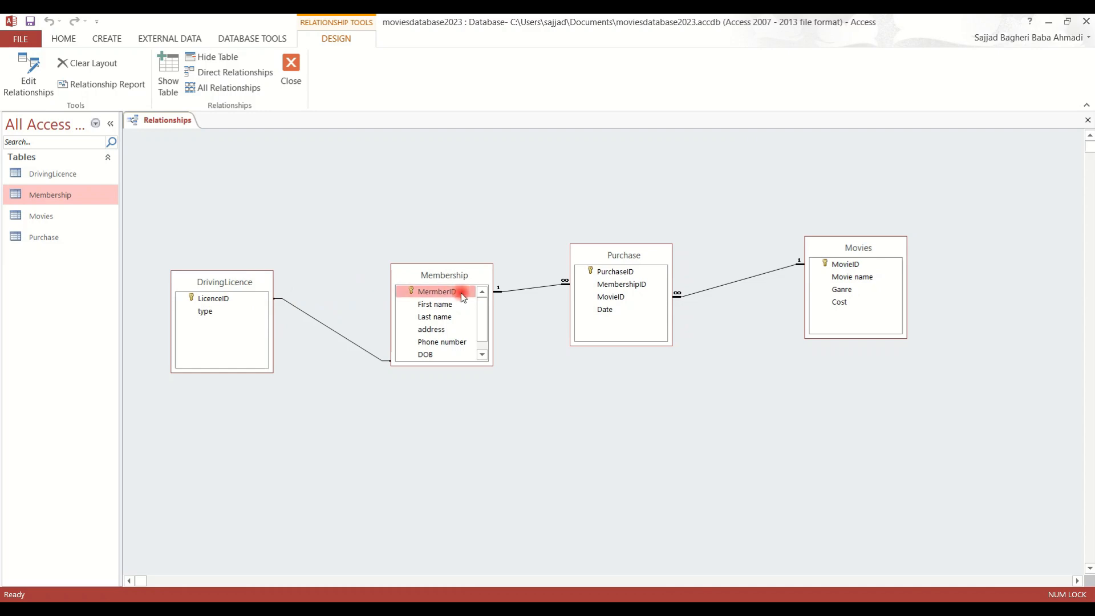
{"action": "left_click", "coordinate": [331, 328]}
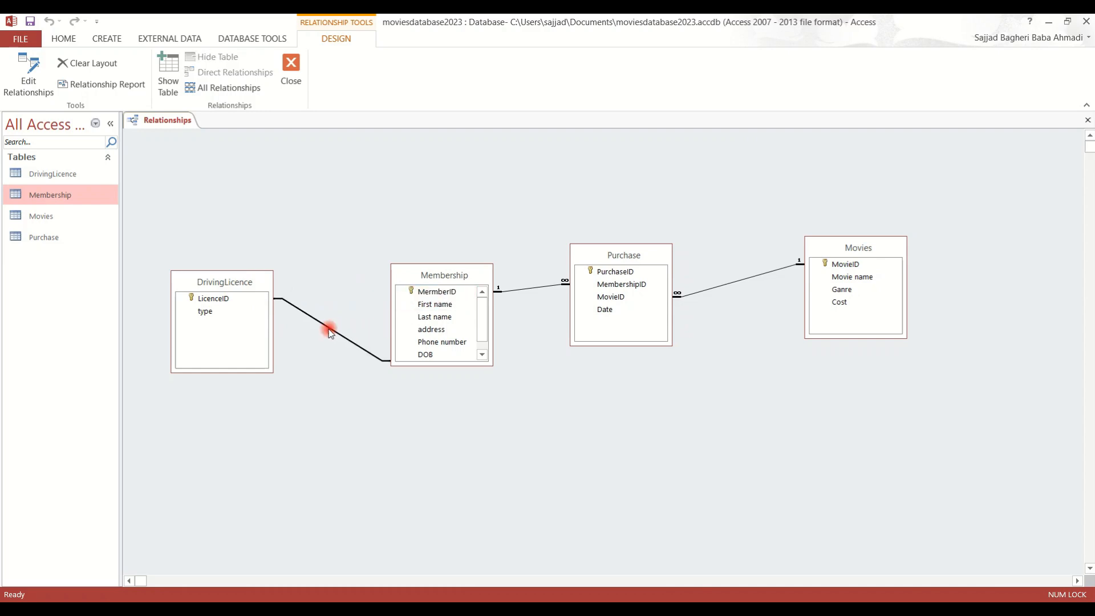
{"action": "double_click", "coordinate": [327, 329]}
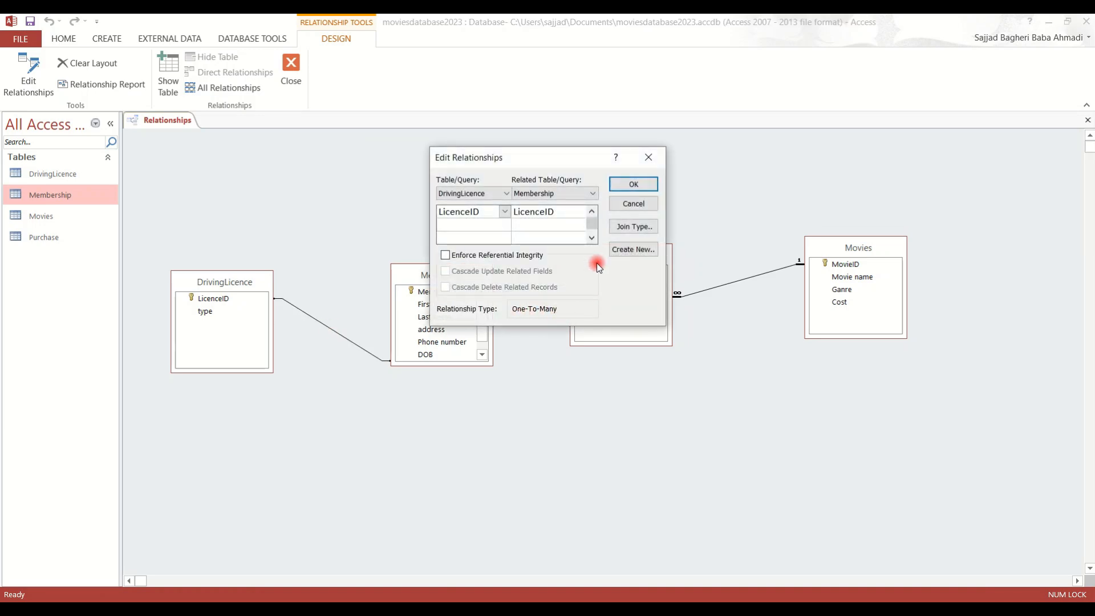
{"action": "left_click", "coordinate": [649, 158]}
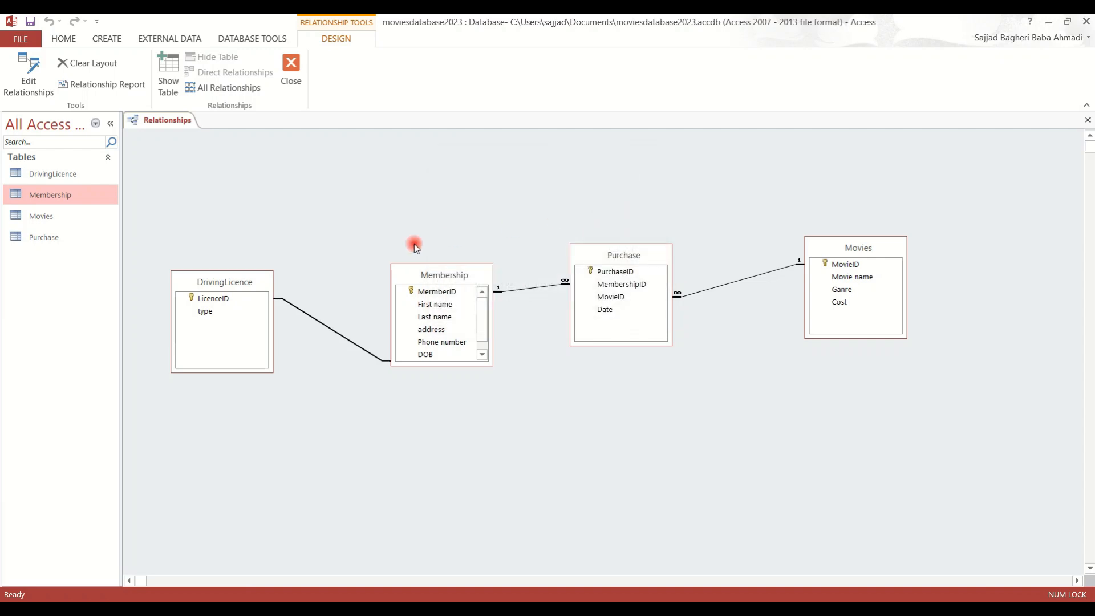
{"action": "left_click", "coordinate": [432, 277]}
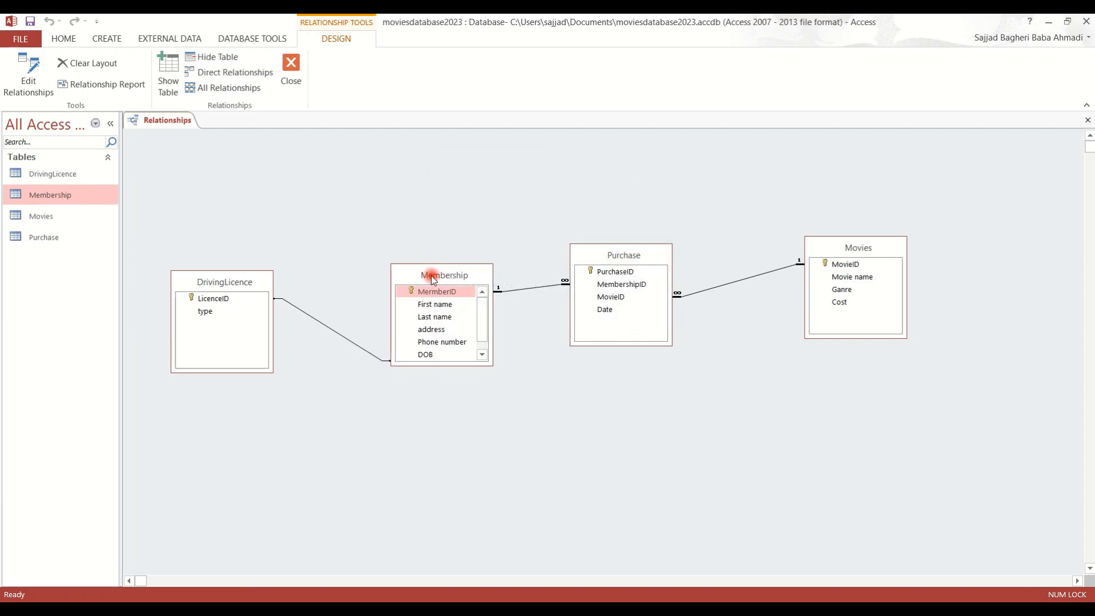
{"action": "left_click", "coordinate": [42, 194]}
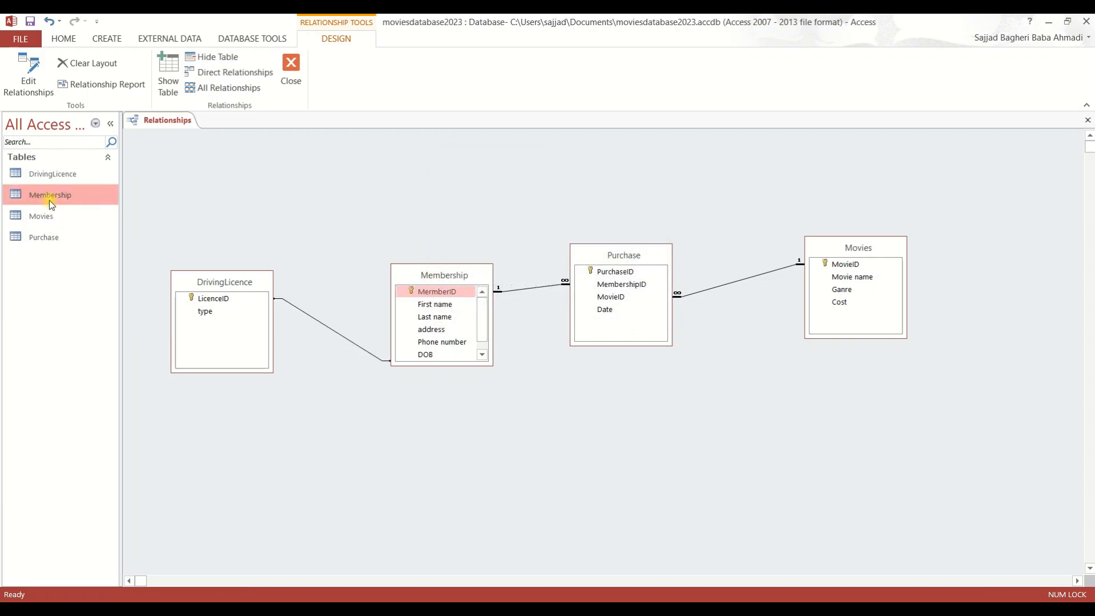
Step: In Membership's Design View, set LicenceID to Indexed Yes (No Duplicates), then close the design
{"action": "double_click", "coordinate": [49, 200]}
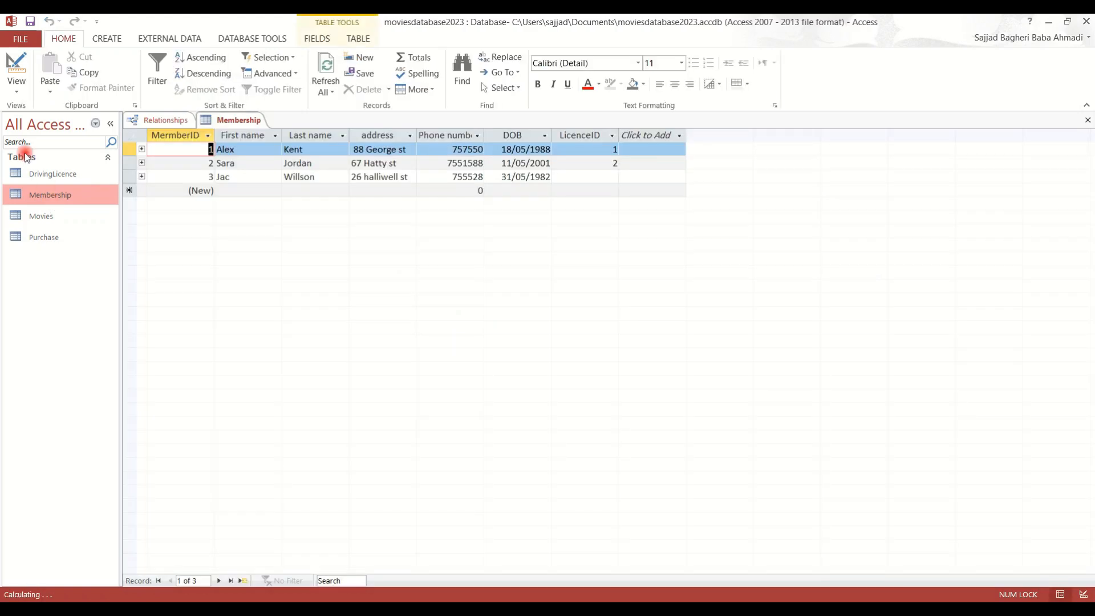
{"action": "left_click", "coordinate": [13, 84]}
{"action": "left_click", "coordinate": [58, 145]}
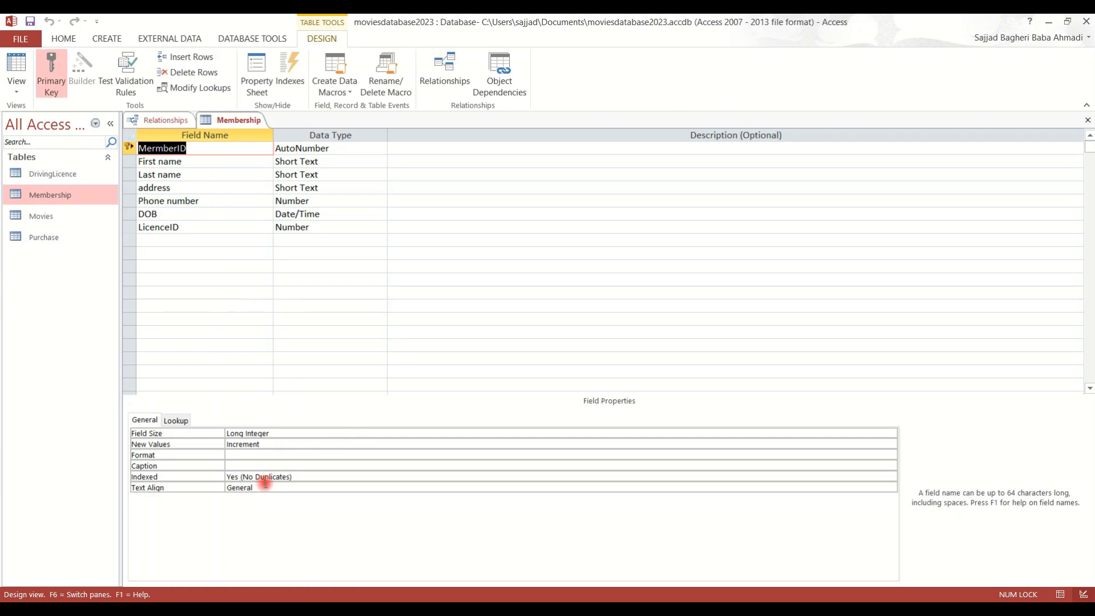
{"action": "left_click", "coordinate": [242, 226]}
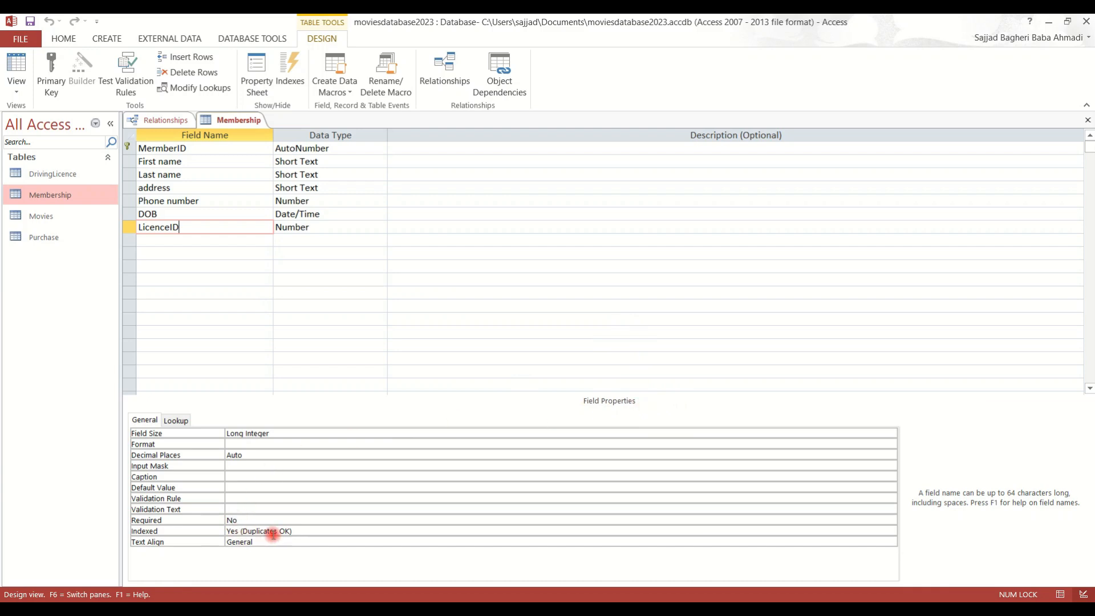
{"action": "left_click", "coordinate": [305, 530]}
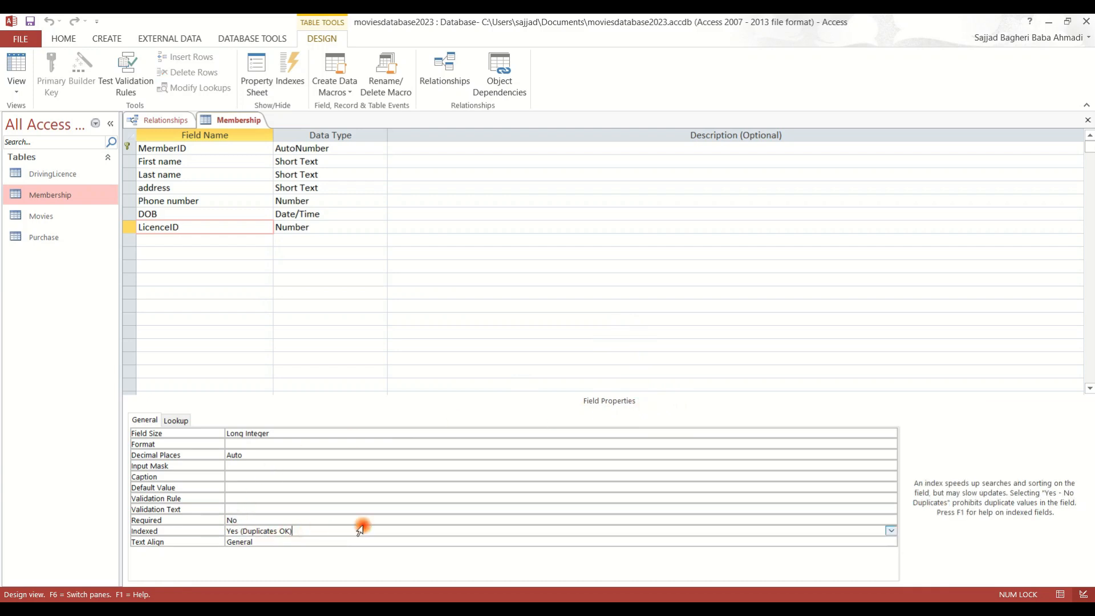
{"action": "left_click", "coordinate": [891, 531]}
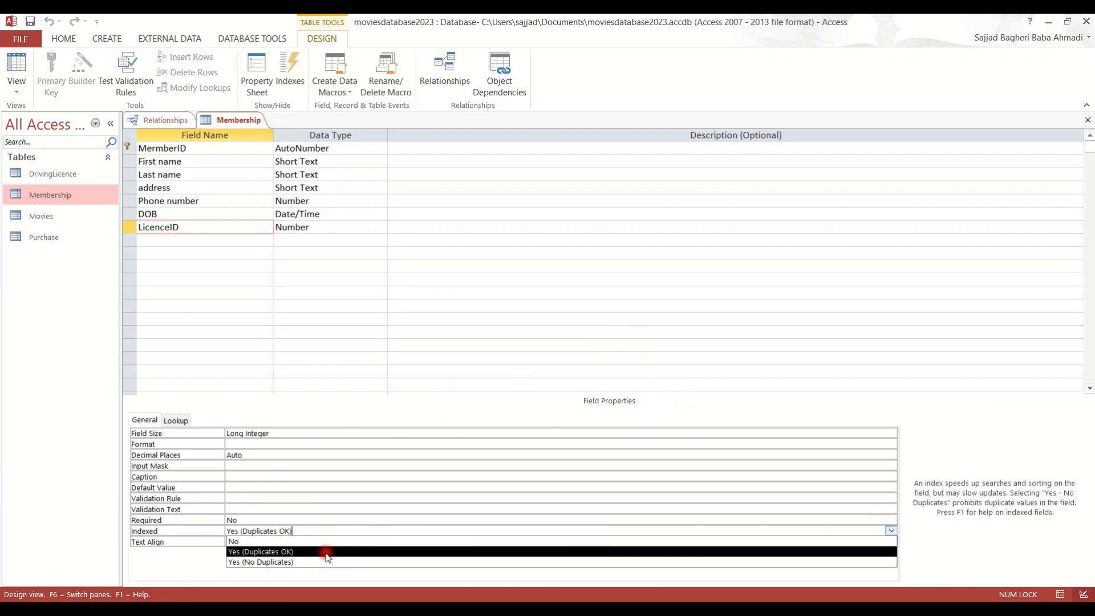
{"action": "left_click", "coordinate": [290, 563]}
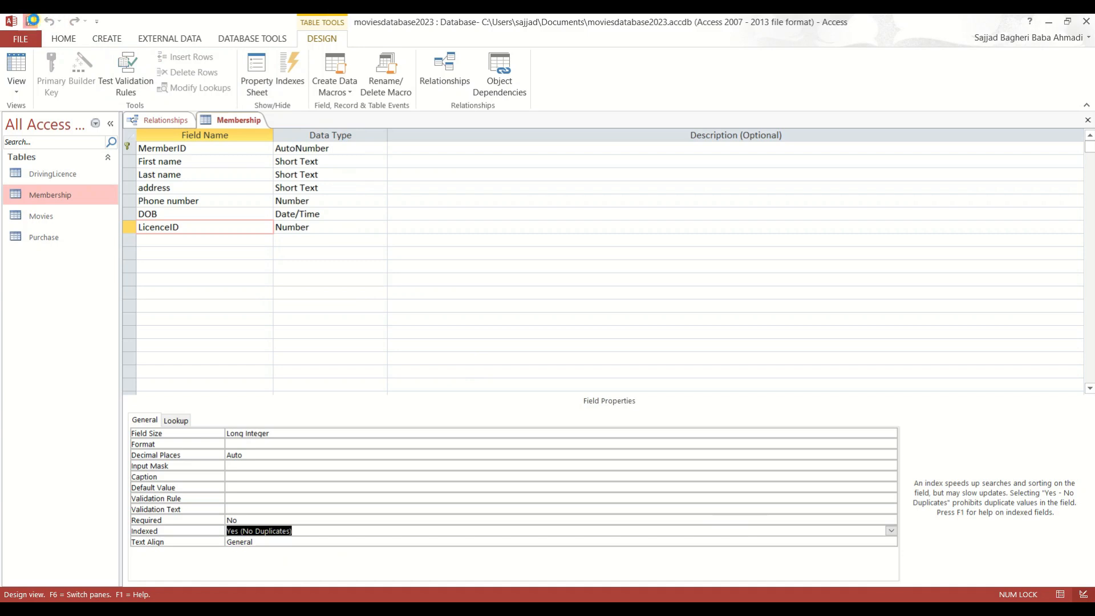
{"action": "left_click", "coordinate": [1087, 119]}
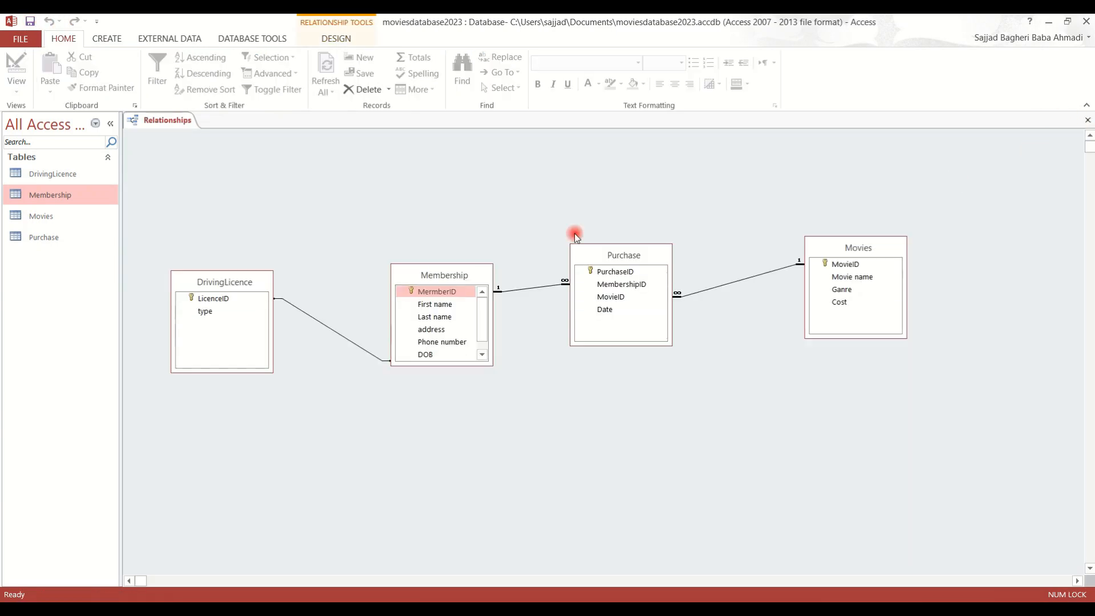
Step: Enforce referential integrity on the one-to-one DrivingLicence–Membership link on LicenceID
{"action": "left_click", "coordinate": [331, 328]}
{"action": "double_click", "coordinate": [331, 329]}
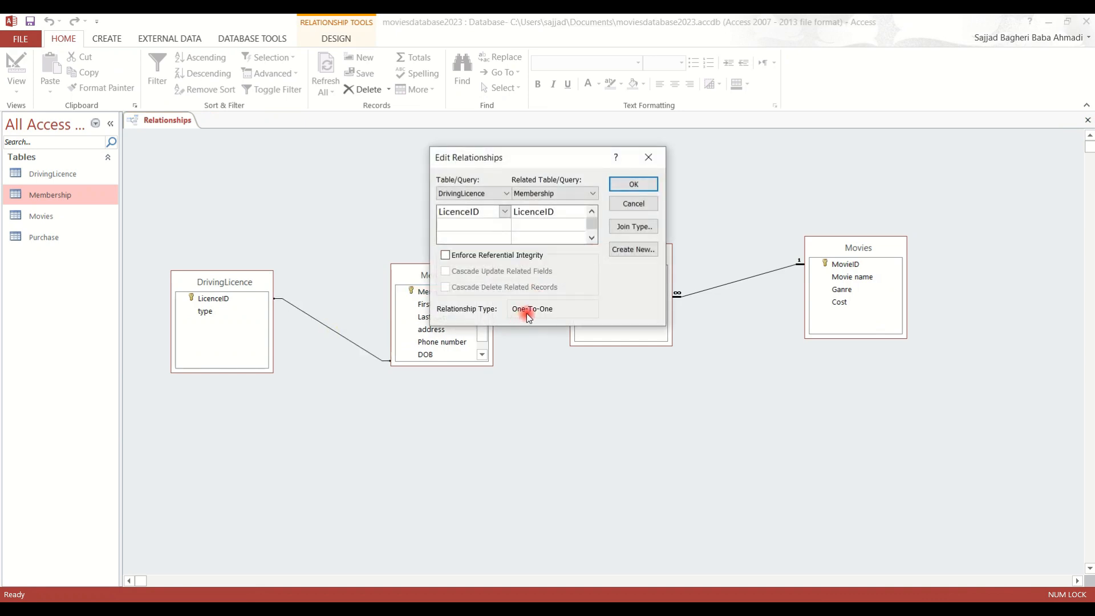
{"action": "left_click", "coordinate": [478, 258]}
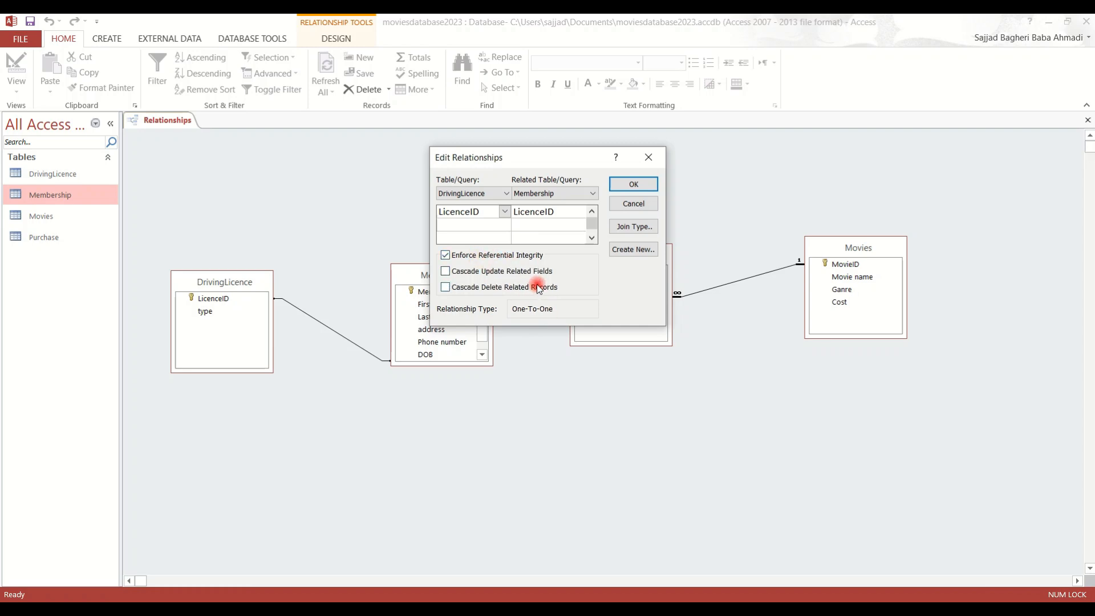
{"action": "left_click", "coordinate": [635, 184]}
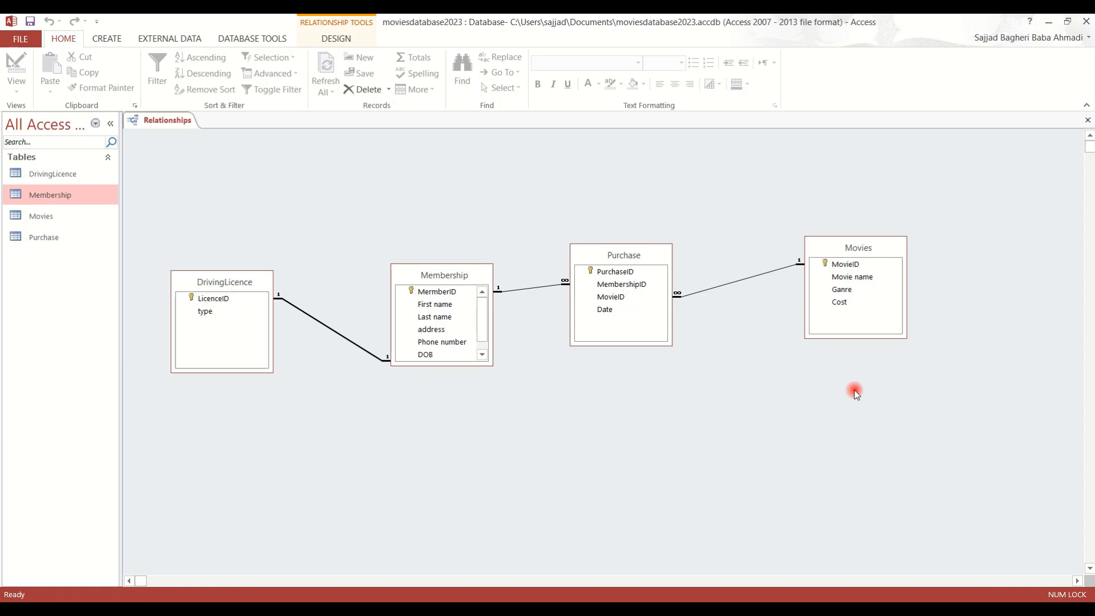
{"action": "left_click", "coordinate": [102, 44]}
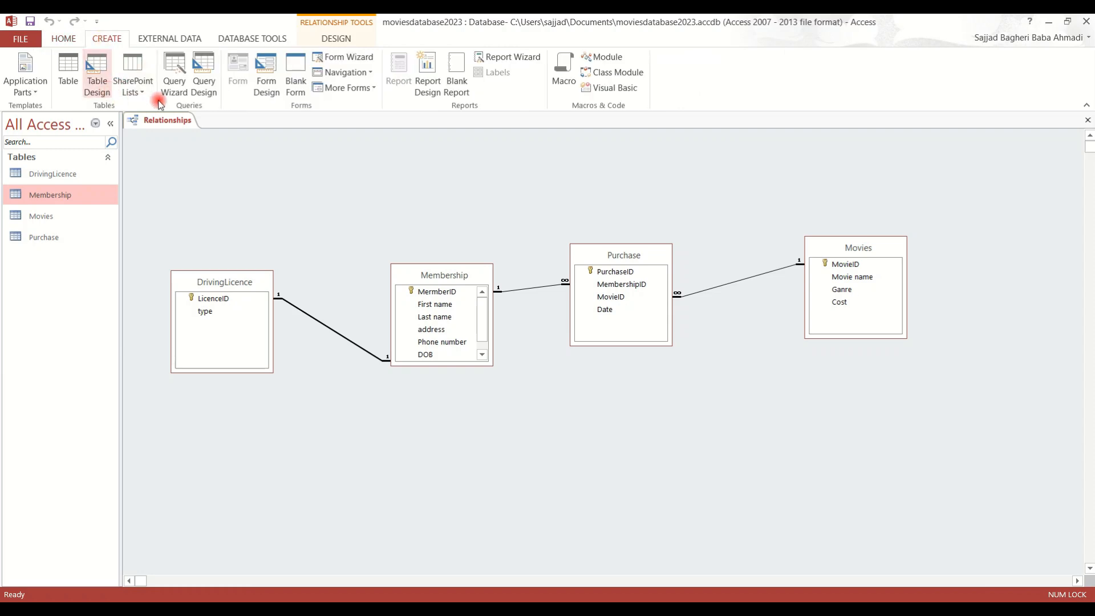
Step: Start a design query with the Membership, DrivingLicence, Purchase and Movies tables, arranged so the joins read clearly
{"action": "left_click", "coordinate": [210, 66]}
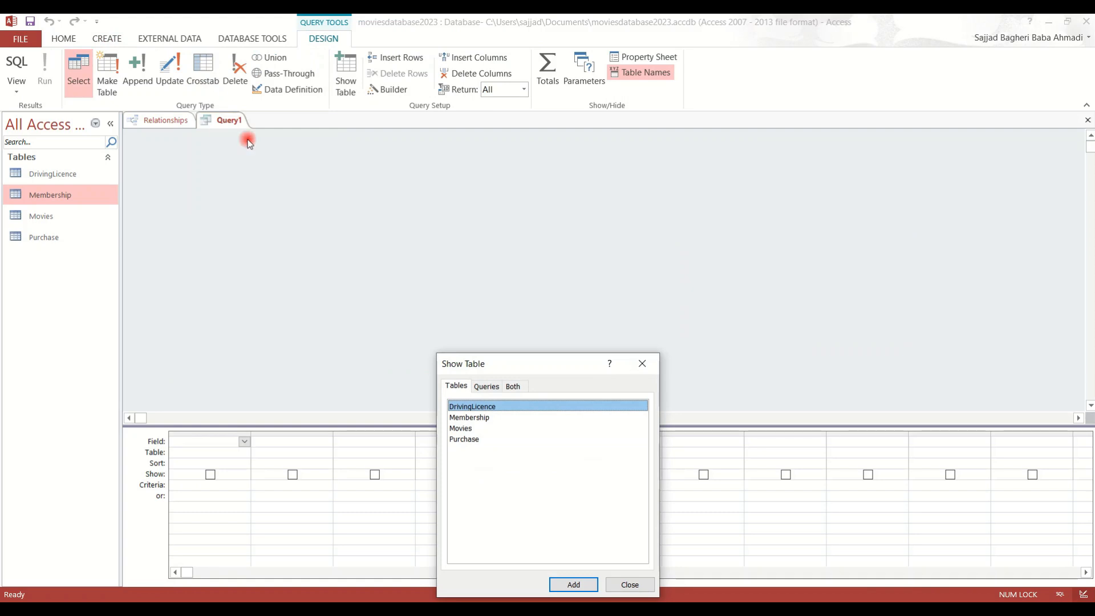
{"action": "left_click", "coordinate": [505, 450], "text": "shift"}
{"action": "left_click_drag", "start_coordinate": [553, 359], "coordinate": [487, 182]}
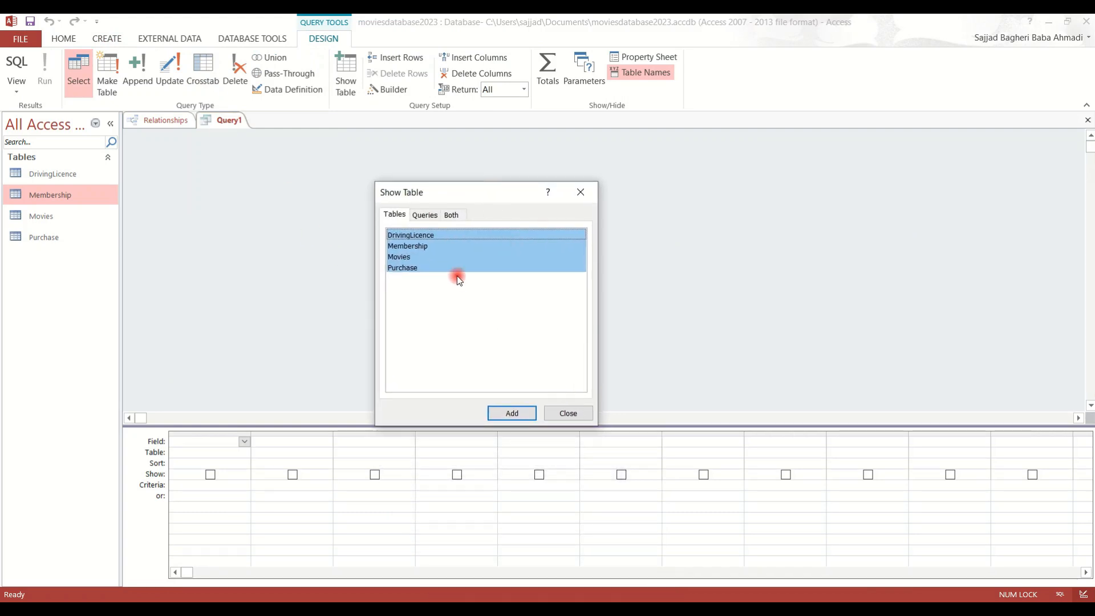
{"action": "left_click", "coordinate": [511, 412]}
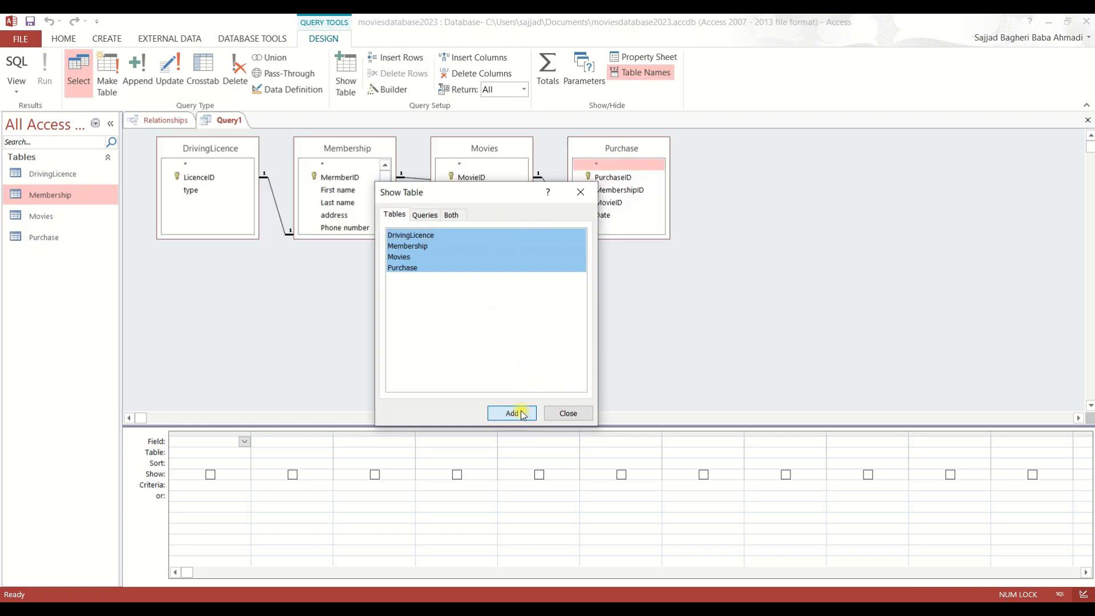
{"action": "left_click", "coordinate": [567, 413]}
{"action": "left_click_drag", "start_coordinate": [493, 142], "coordinate": [820, 157]}
{"action": "left_click_drag", "start_coordinate": [297, 146], "coordinate": [373, 144]}
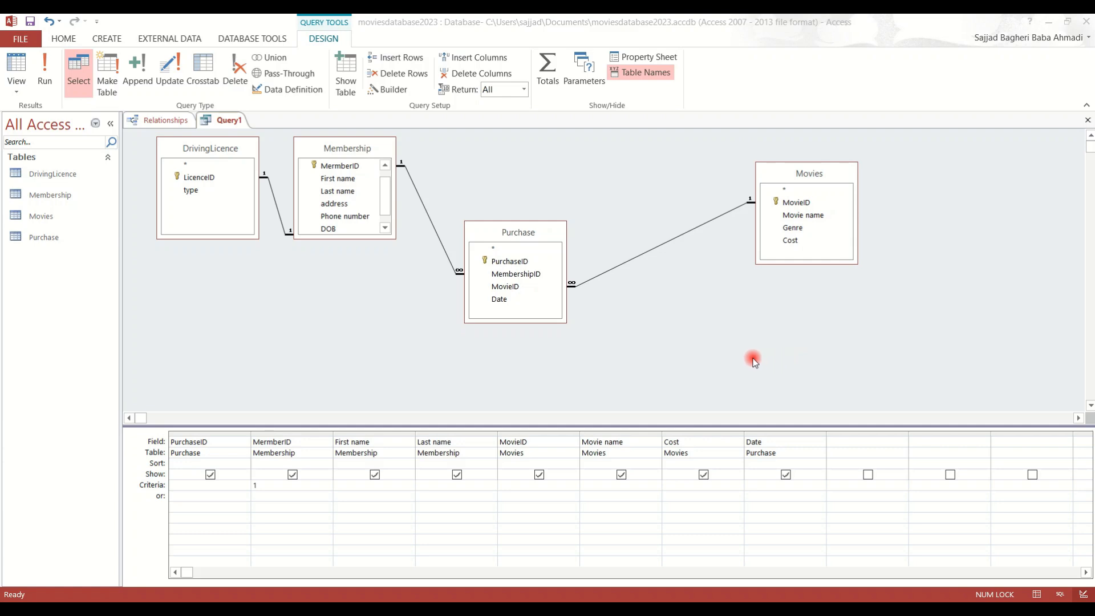
{"action": "left_click", "coordinate": [110, 39]}
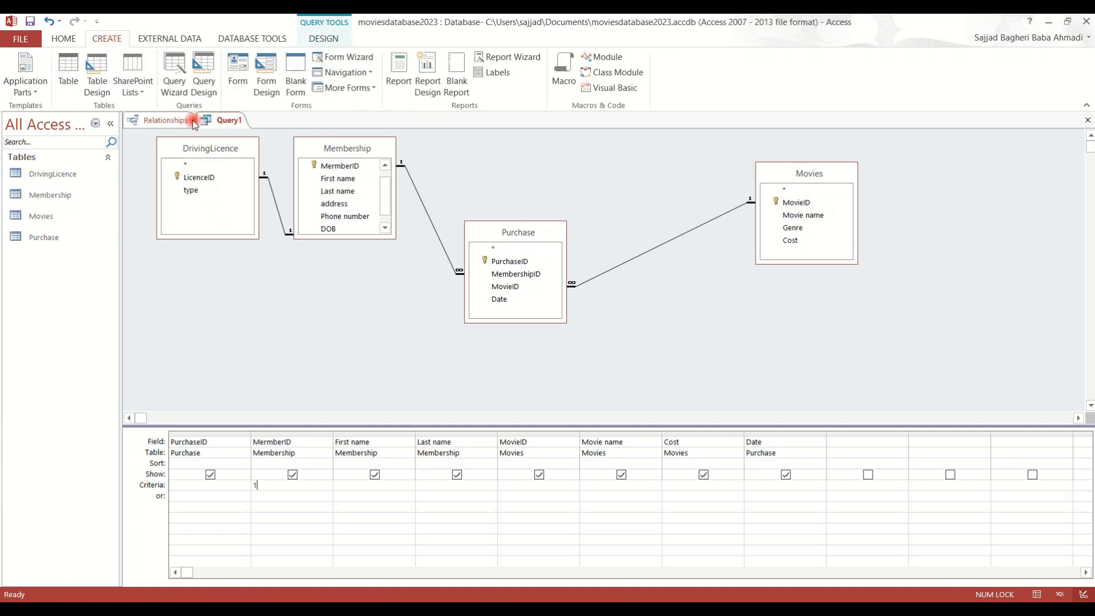
Step: Create a new design query with all four tables, rearranged, and PurchaseID as the first field
{"action": "left_click", "coordinate": [213, 68]}
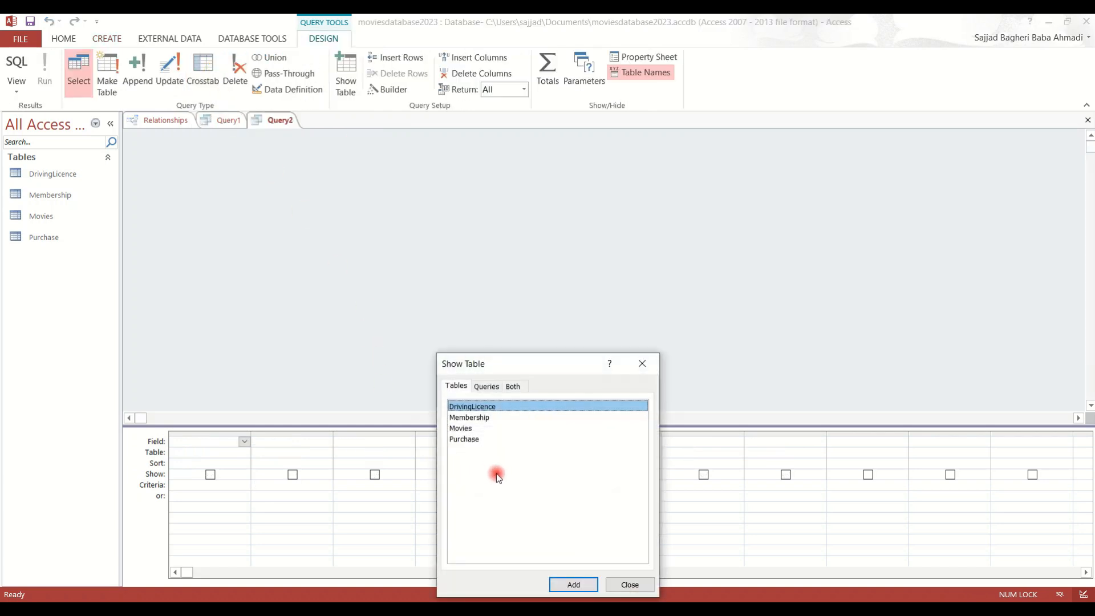
{"action": "left_click", "coordinate": [465, 439]}
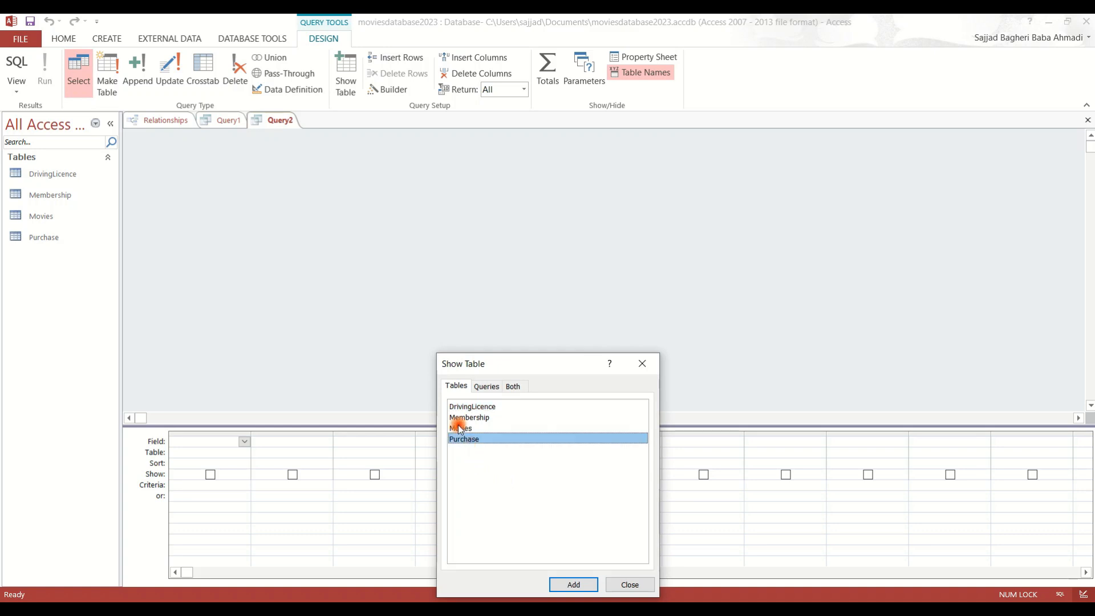
{"action": "left_click", "coordinate": [459, 407], "text": "shift"}
{"action": "left_click", "coordinate": [561, 583]}
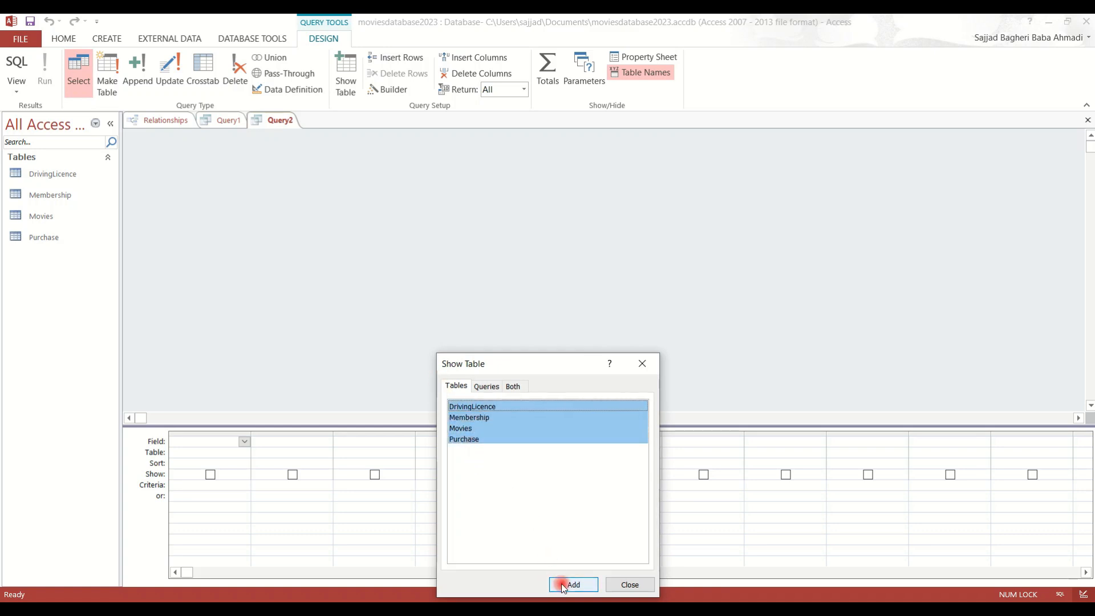
{"action": "left_click", "coordinate": [651, 364]}
{"action": "left_click_drag", "start_coordinate": [522, 142], "coordinate": [972, 216]}
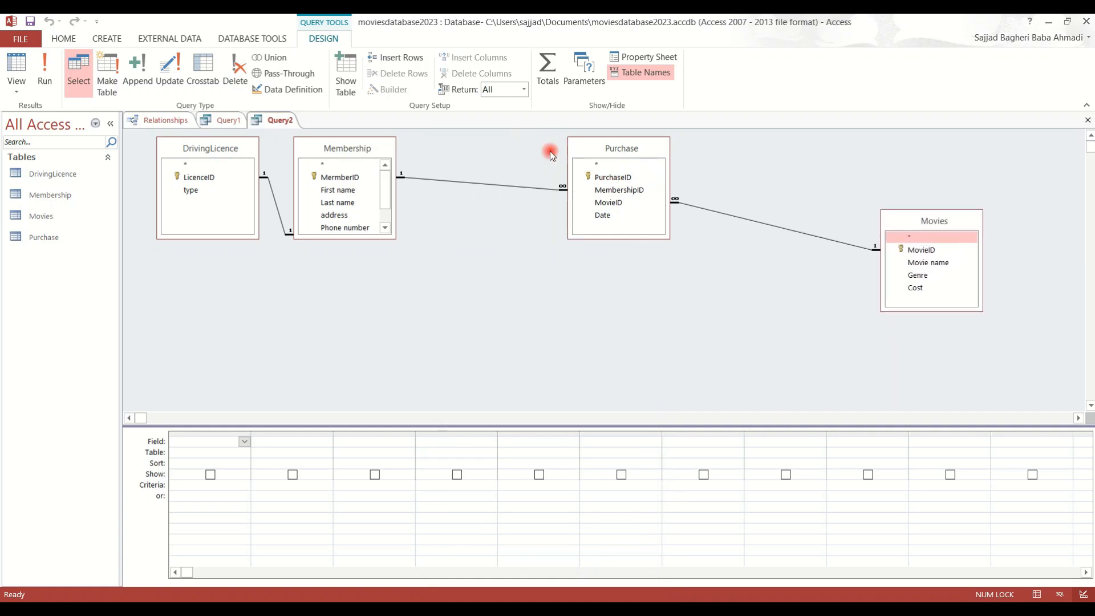
{"action": "left_click_drag", "start_coordinate": [599, 151], "coordinate": [501, 262]}
{"action": "left_click_drag", "start_coordinate": [499, 271], "coordinate": [219, 443]}
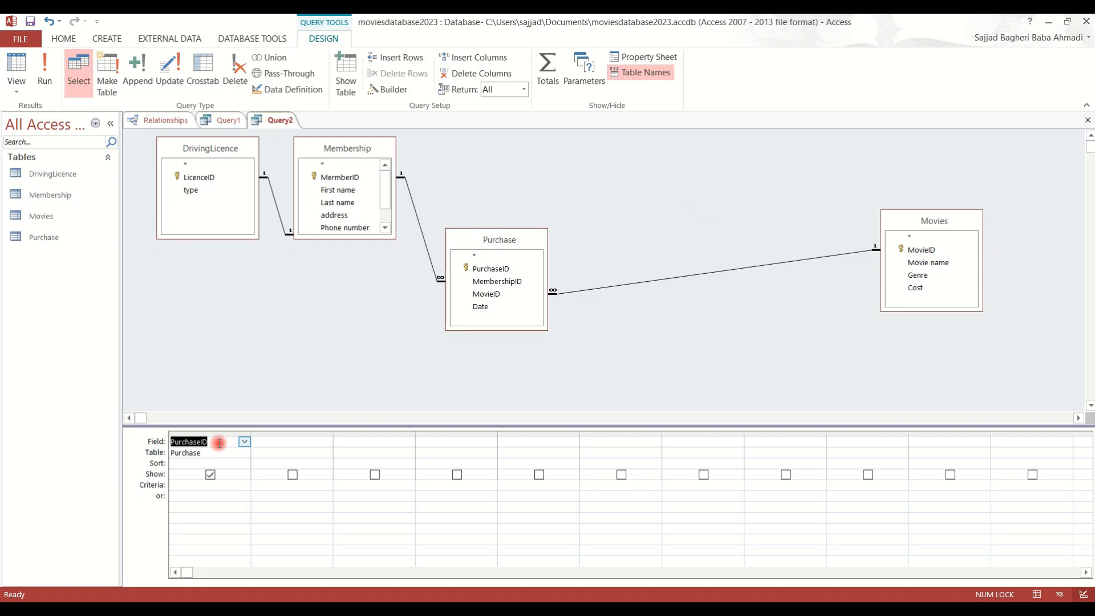
Step: Add MermberID, First name, Last name, LicenceID, Movie name, MovieID and Cost, and set MermberID's criterion to 1
{"action": "left_click_drag", "start_coordinate": [344, 178], "coordinate": [285, 444]}
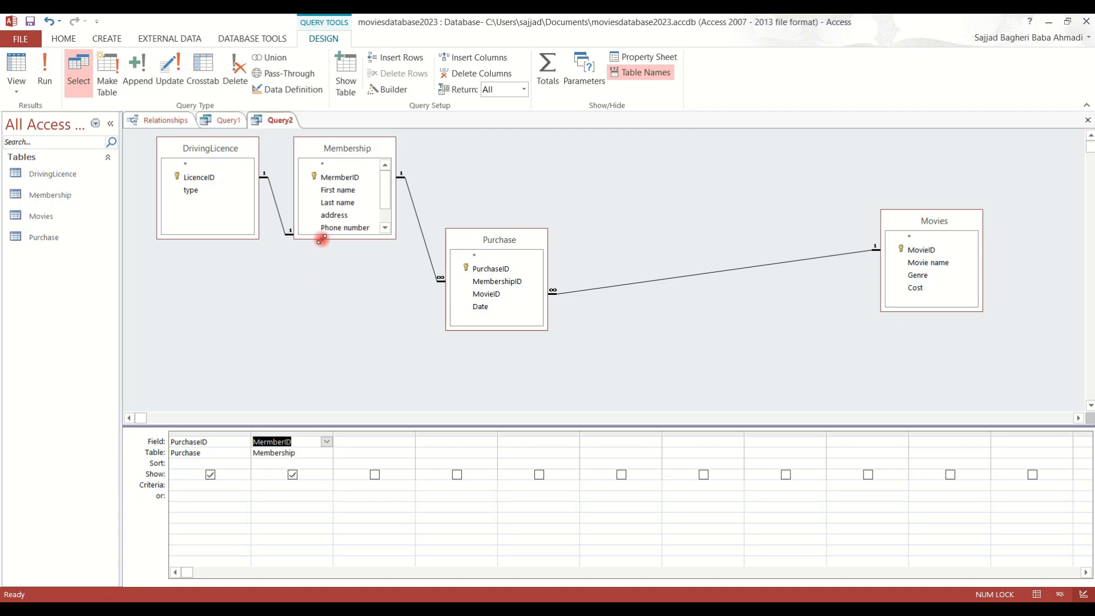
{"action": "left_click_drag", "start_coordinate": [342, 190], "coordinate": [376, 444]}
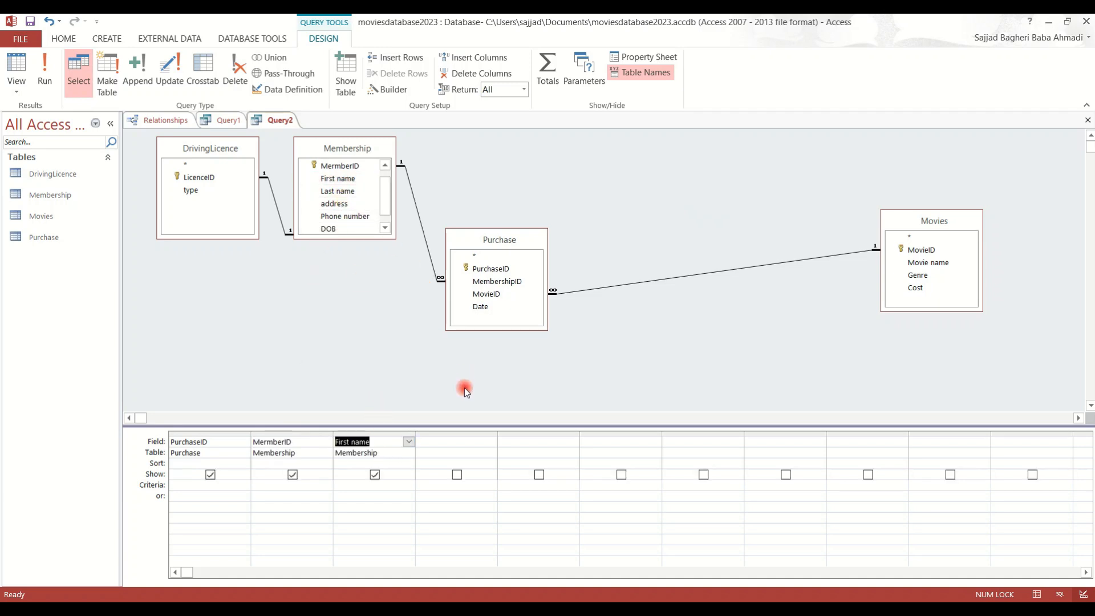
{"action": "left_click_drag", "start_coordinate": [342, 191], "coordinate": [455, 442]}
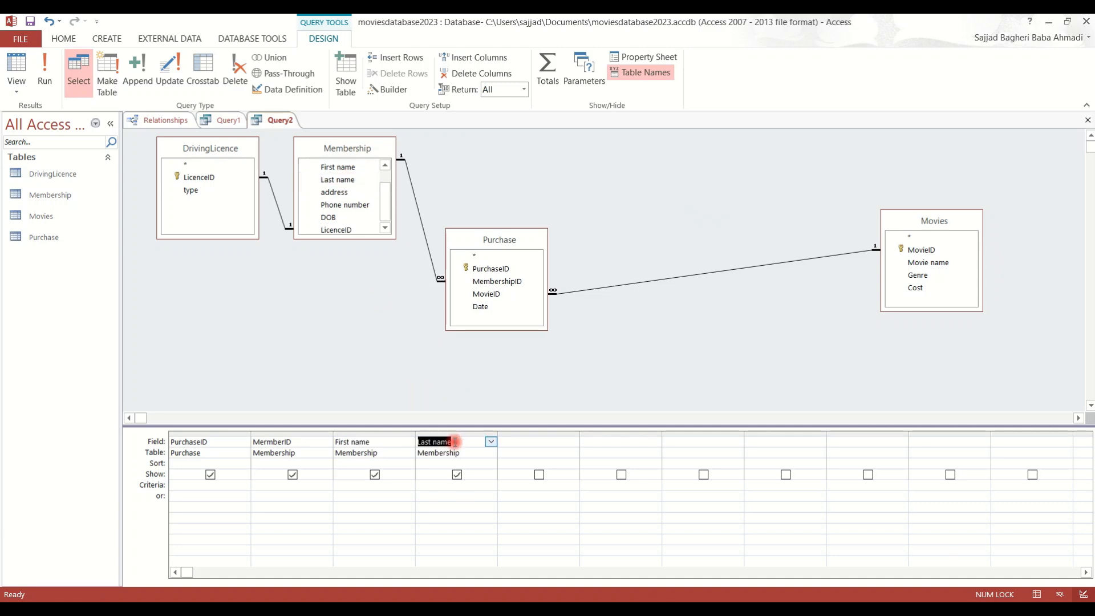
{"action": "left_click_drag", "start_coordinate": [209, 178], "coordinate": [538, 442]}
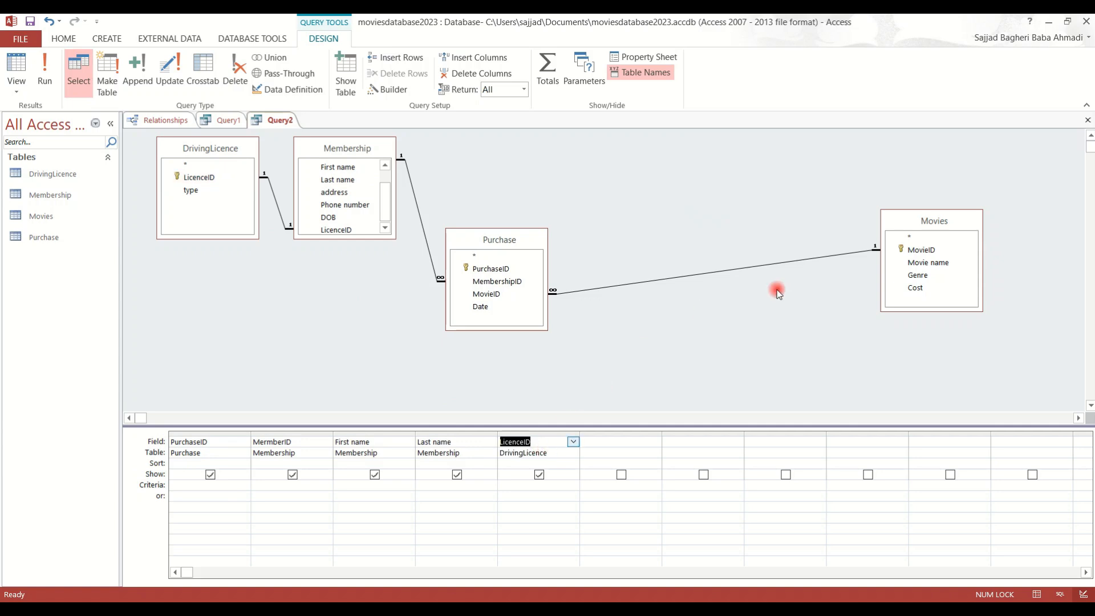
{"action": "left_click_drag", "start_coordinate": [924, 262], "coordinate": [713, 442]}
{"action": "left_click", "coordinate": [914, 251]}
{"action": "left_click_drag", "start_coordinate": [913, 251], "coordinate": [630, 445]}
{"action": "left_click", "coordinate": [896, 289]}
{"action": "left_click_drag", "start_coordinate": [896, 289], "coordinate": [713, 450]}
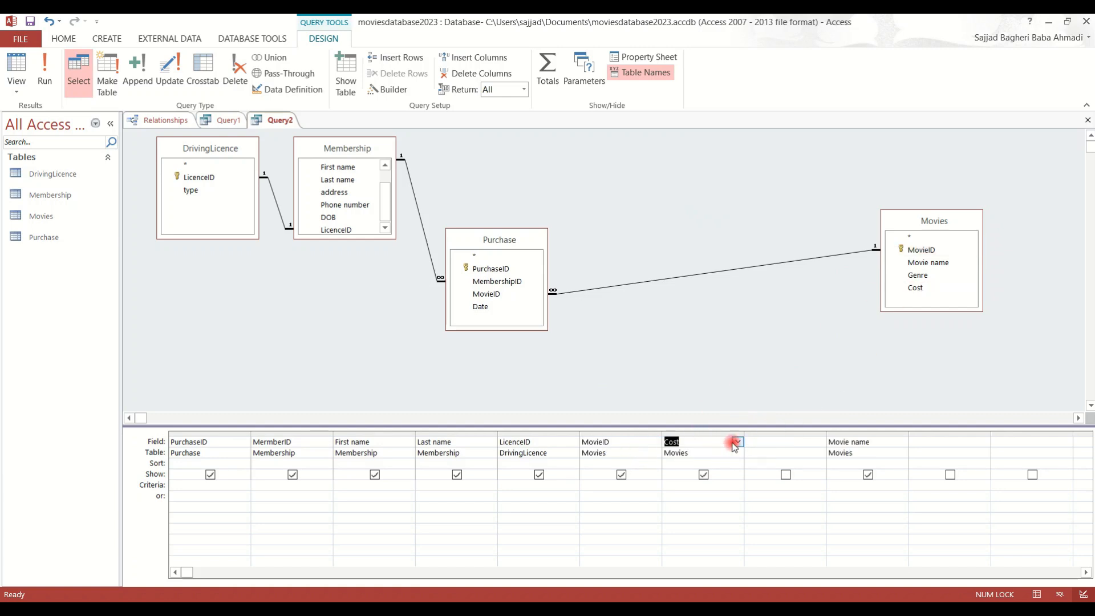
{"action": "left_click", "coordinate": [786, 439]}
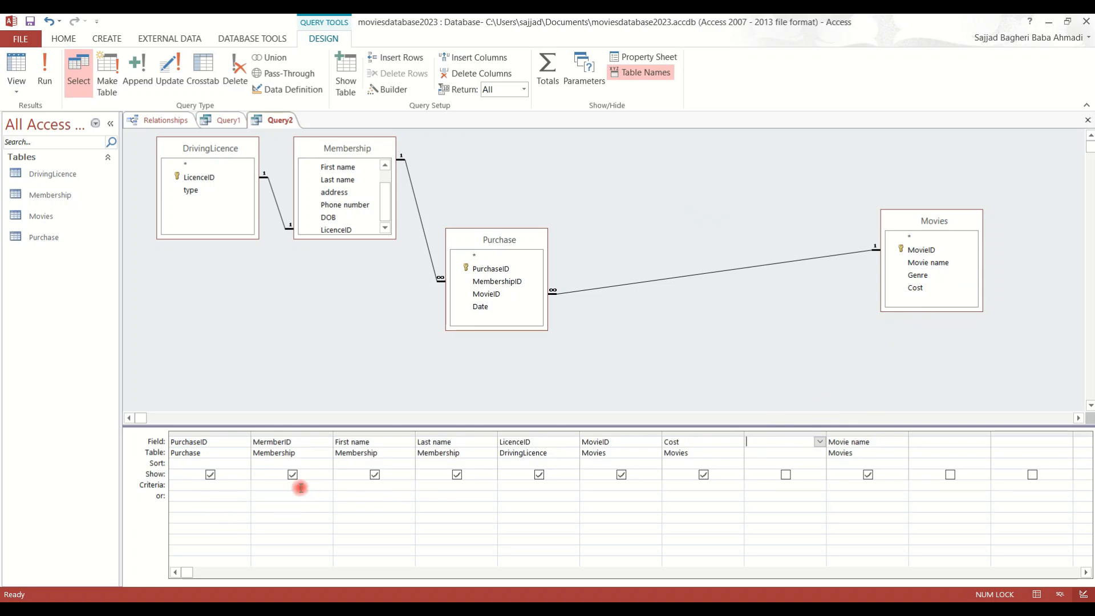
{"action": "left_click", "coordinate": [298, 485]}
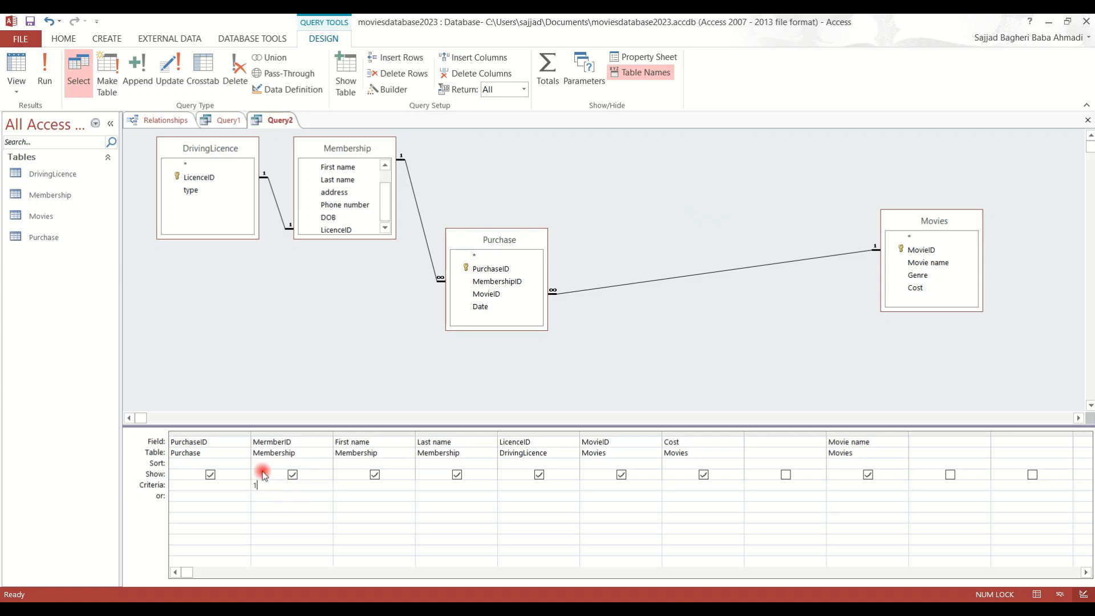
Step: Run Query2, showing member 1's purchases: Nightmare at £6.00 and Man of Steel at £3.00
{"action": "left_click", "coordinate": [41, 70]}
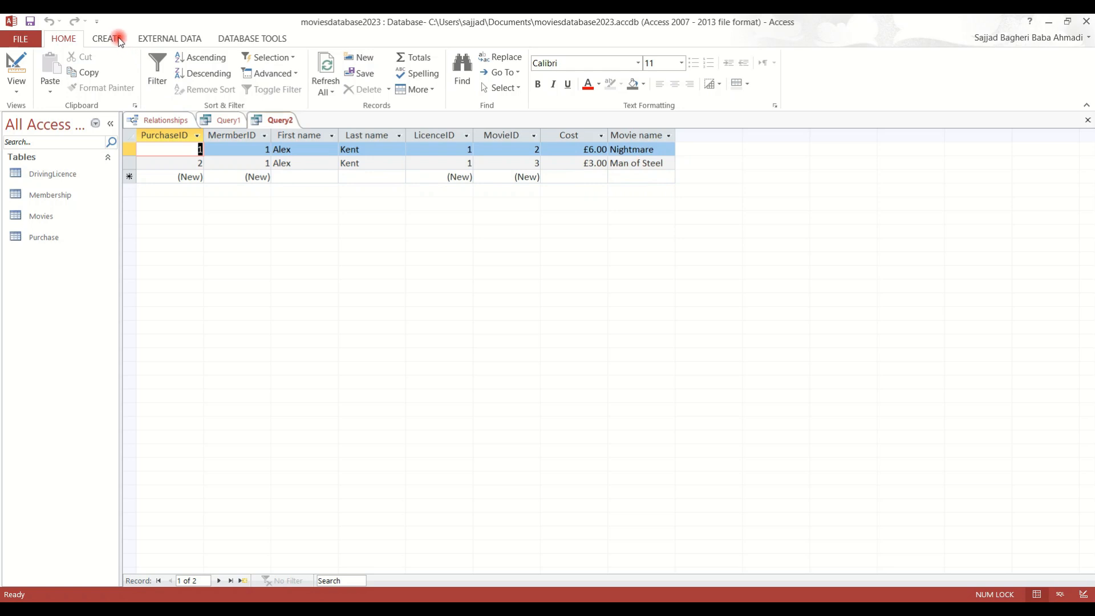
{"action": "left_click", "coordinate": [99, 46]}
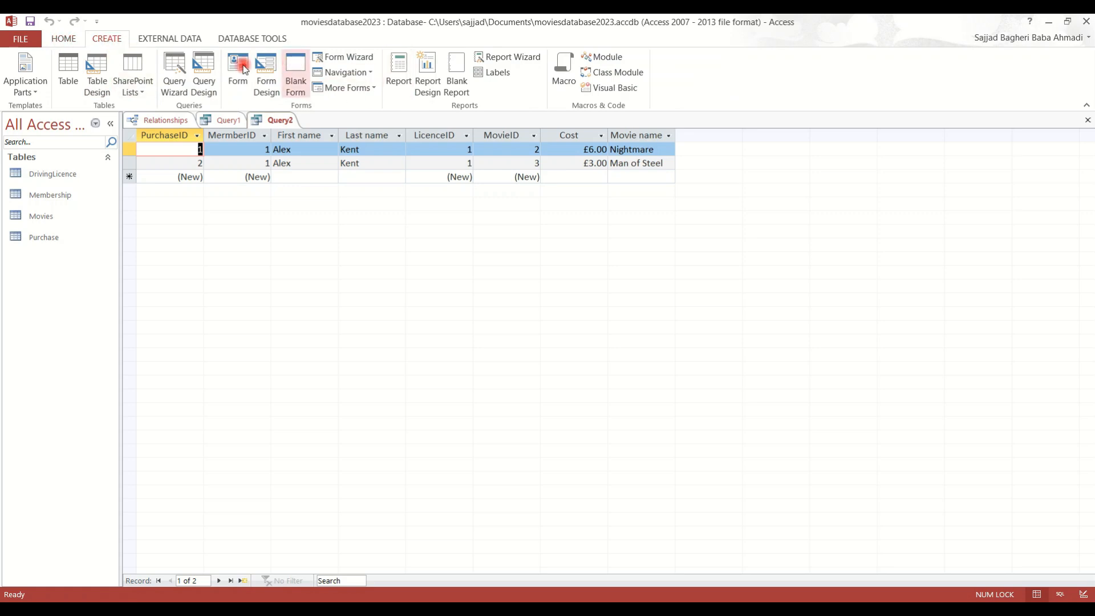
Step: Save the query as Query2 and generate a report from it with a £9.00 Cost total
{"action": "left_click", "coordinate": [398, 71]}
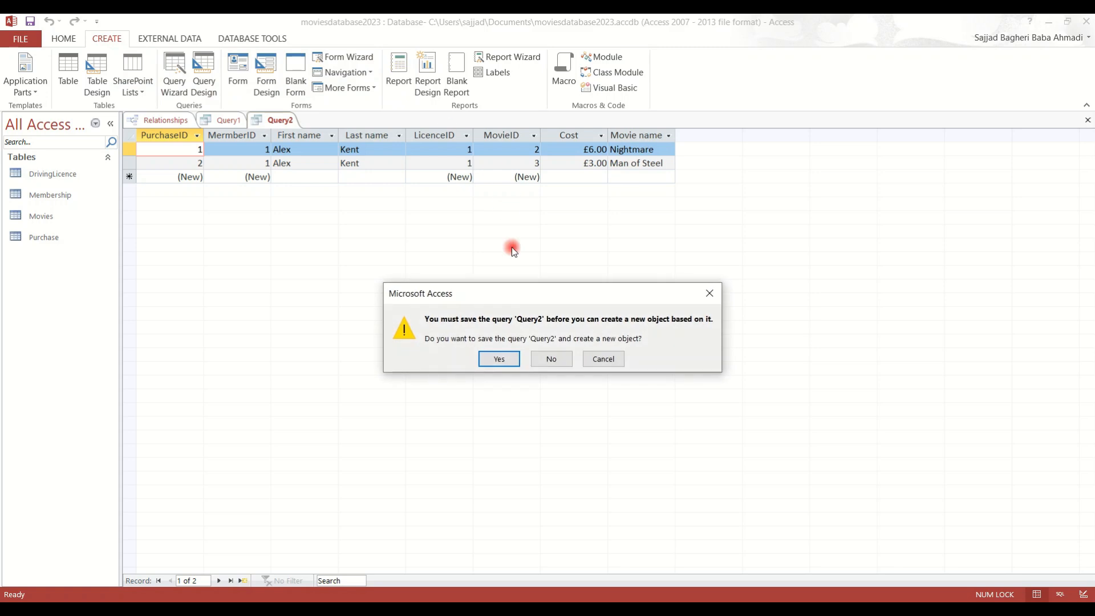
{"action": "left_click", "coordinate": [500, 360]}
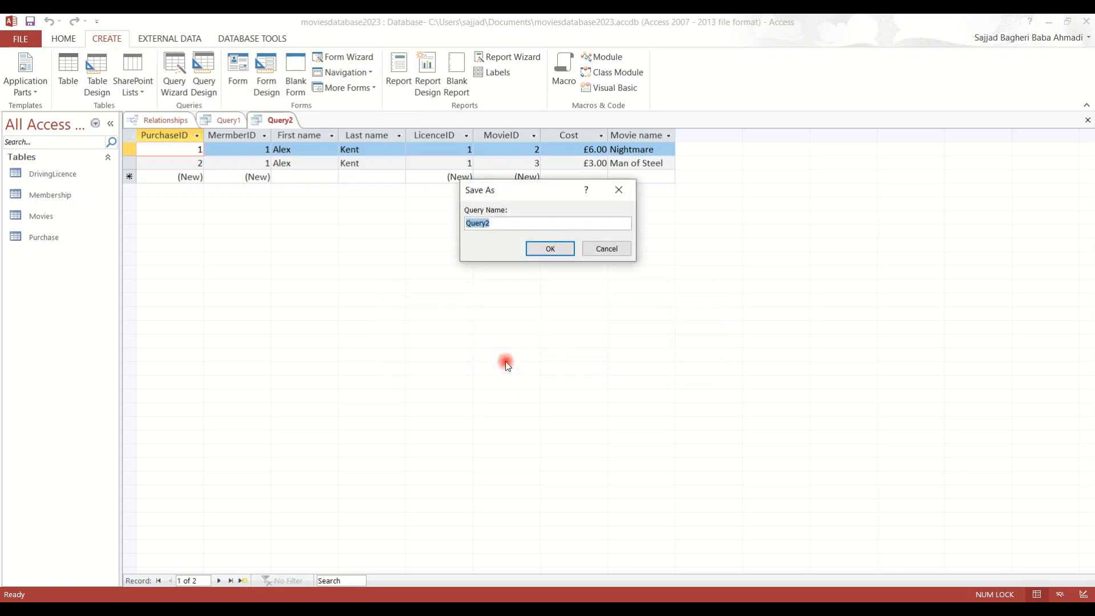
{"action": "left_click", "coordinate": [550, 248]}
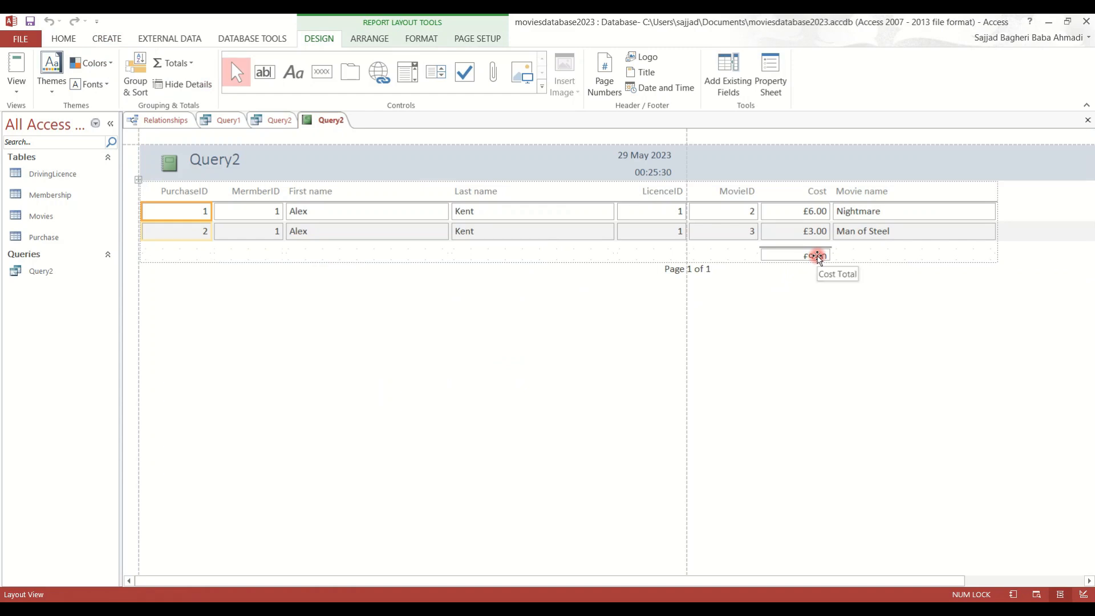
{"action": "left_click", "coordinate": [815, 256]}
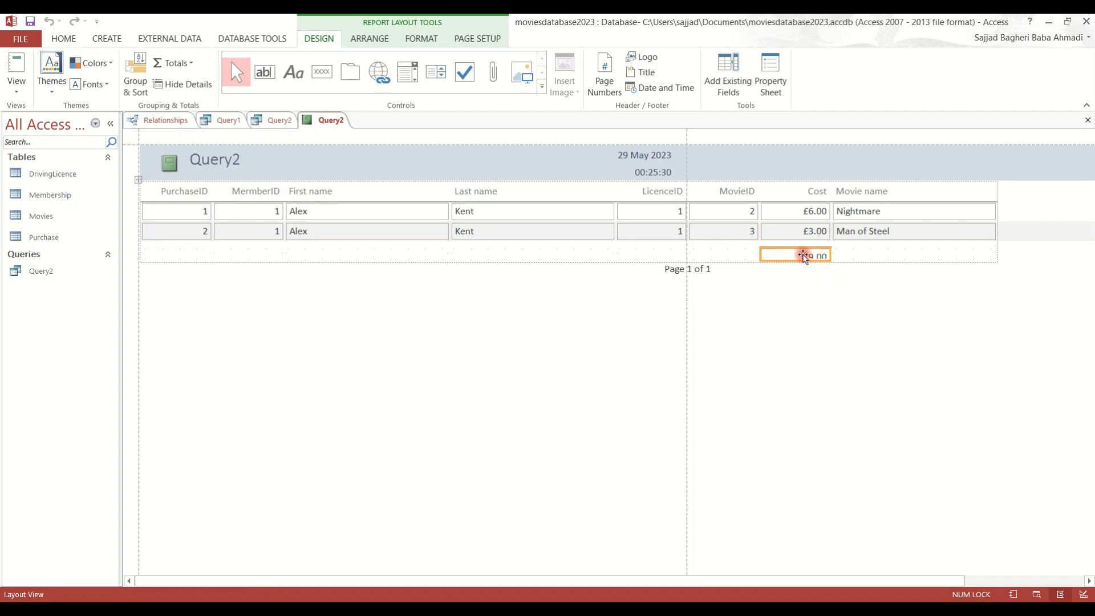